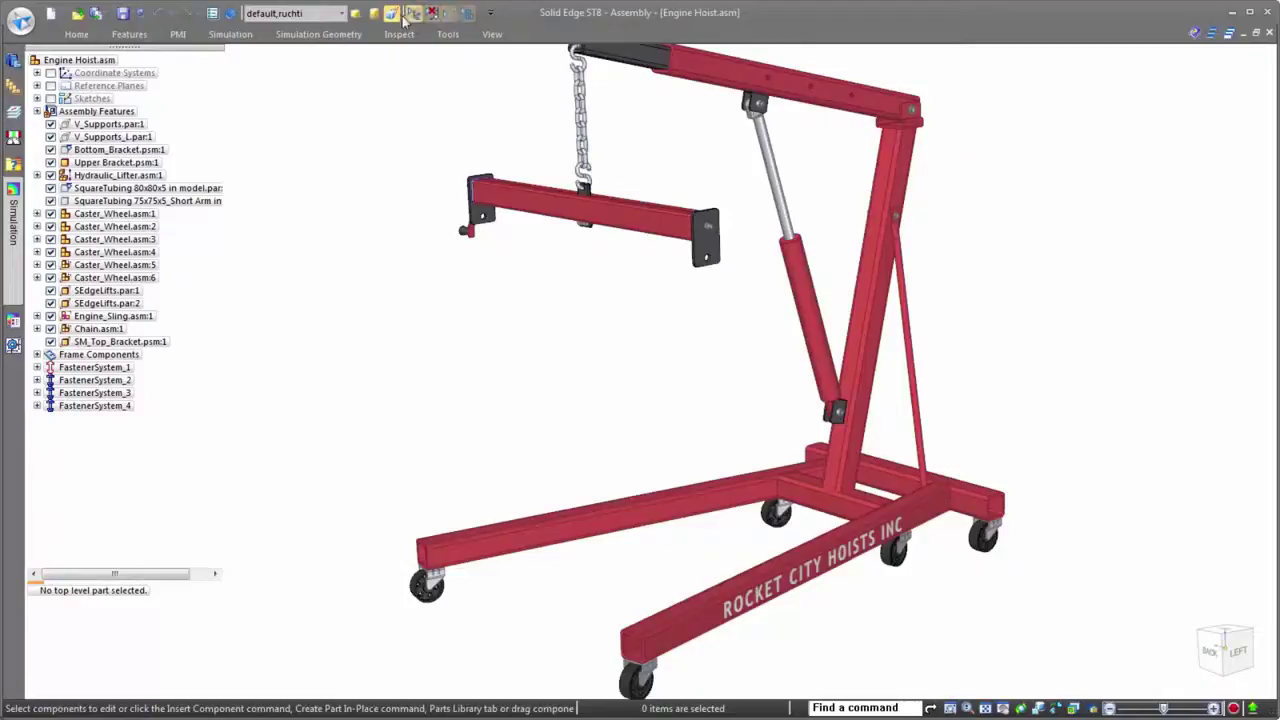
# Apply the Frame Components display configuration to the engine hoist and switch to the Frame Design environment.
pyautogui.click(342, 13)
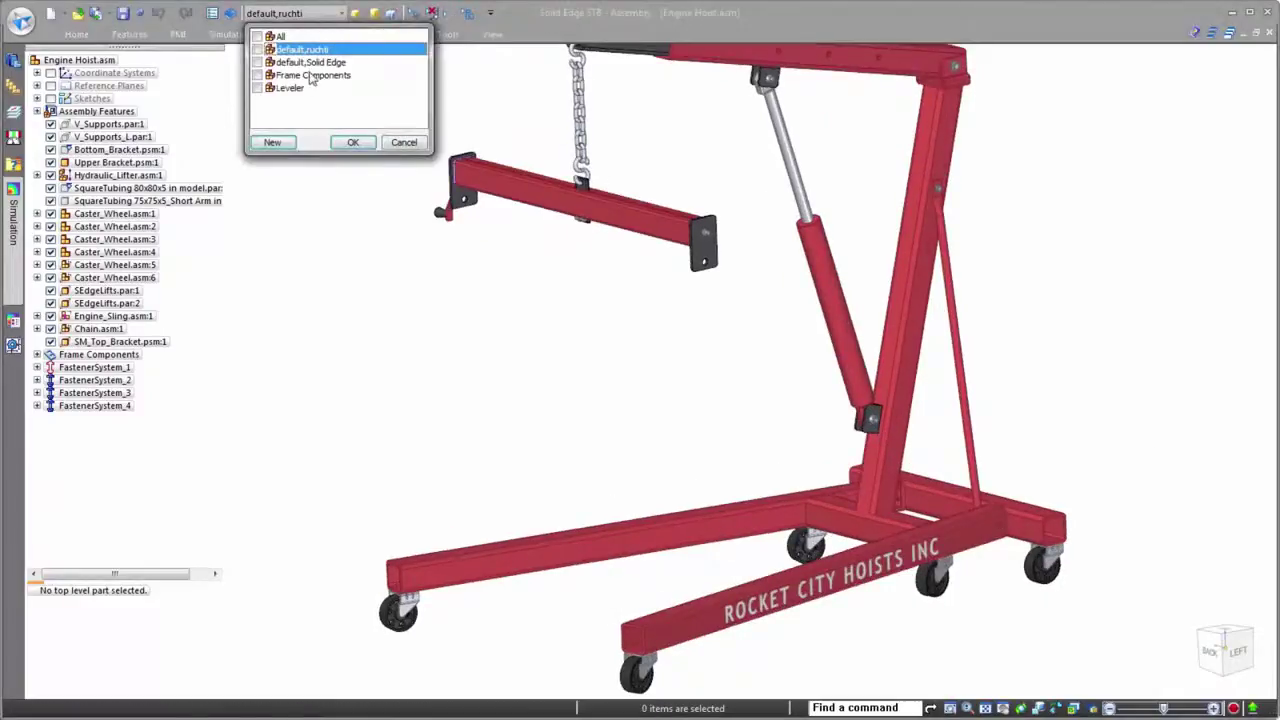
pyautogui.click(309, 76)
pyautogui.click(351, 143)
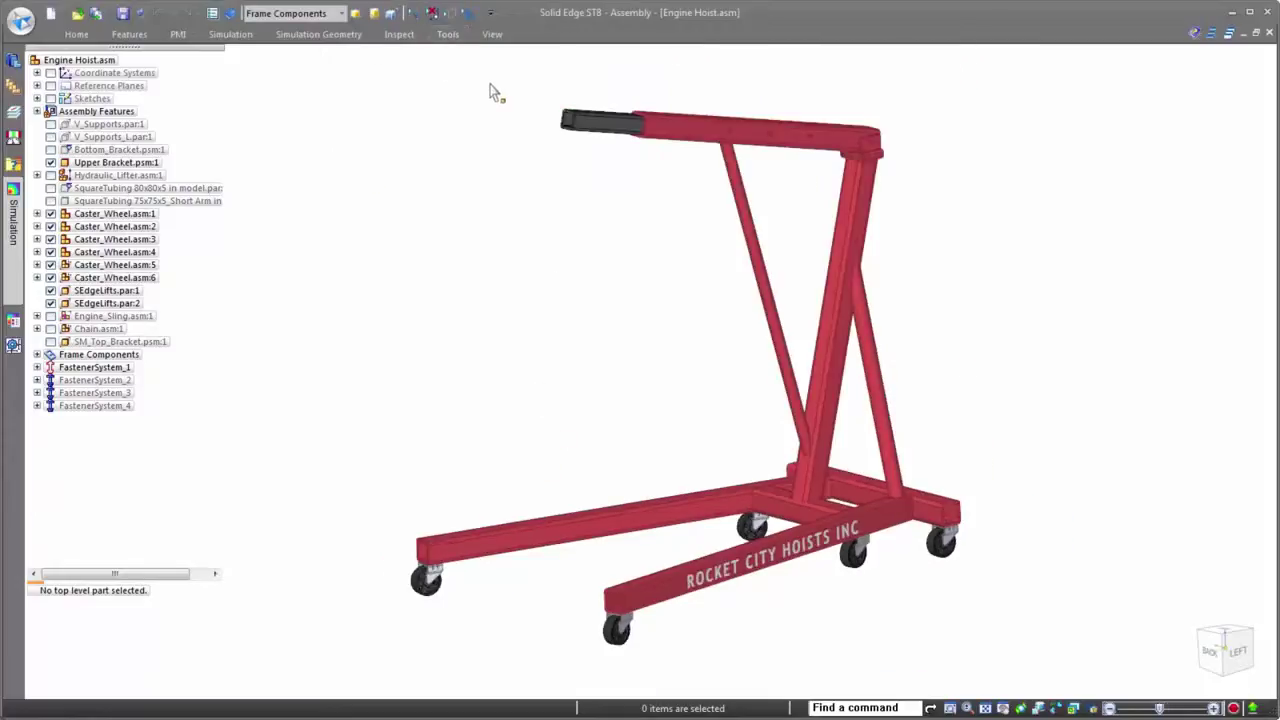
pyautogui.click(448, 35)
pyautogui.click(736, 92)
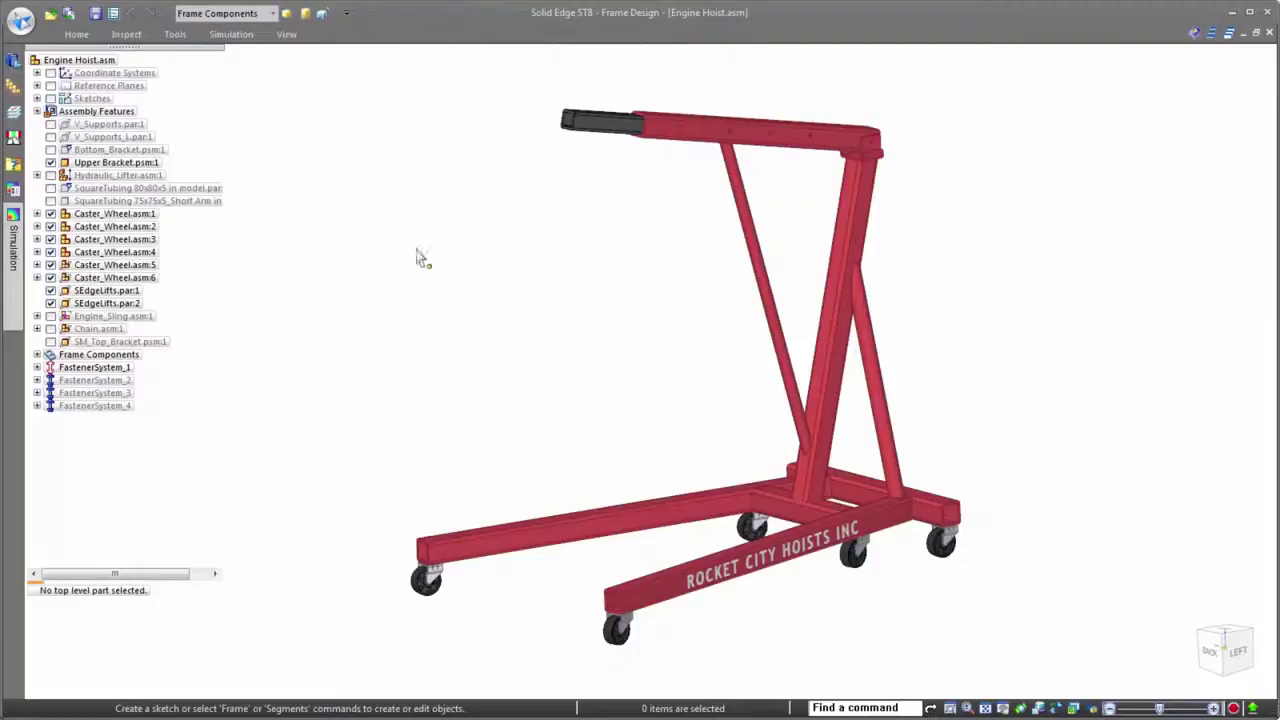
# Keep the Simulation pane open and create a new Linear Static study with the Beam mesh type.
pyautogui.click(13, 245)
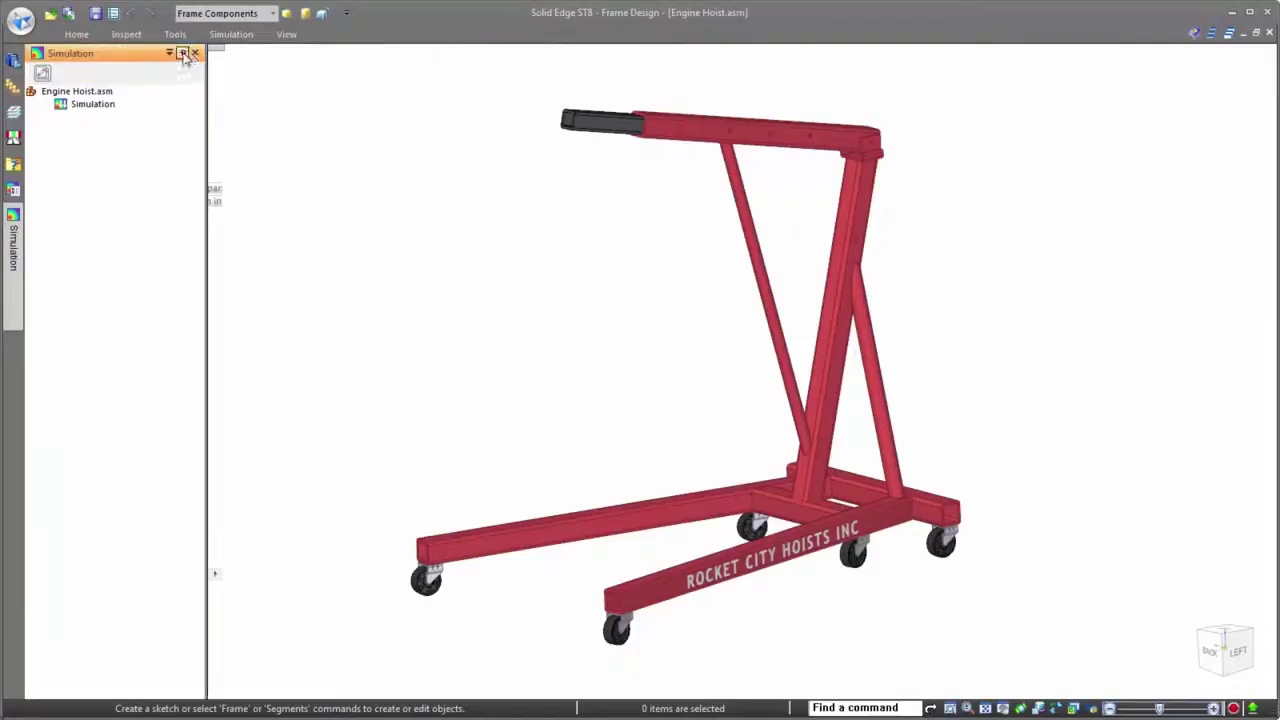
pyautogui.click(184, 57)
pyautogui.click(231, 34)
pyautogui.click(22, 70)
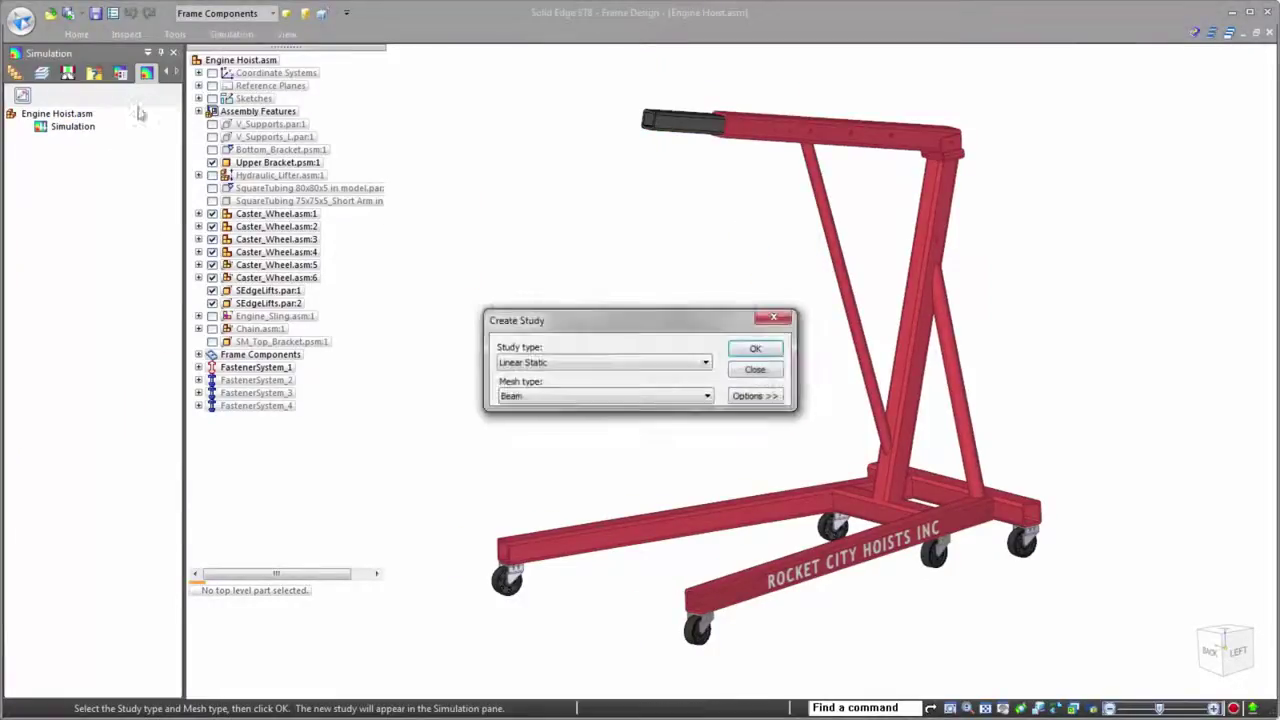
pyautogui.click(569, 408)
pyautogui.click(574, 420)
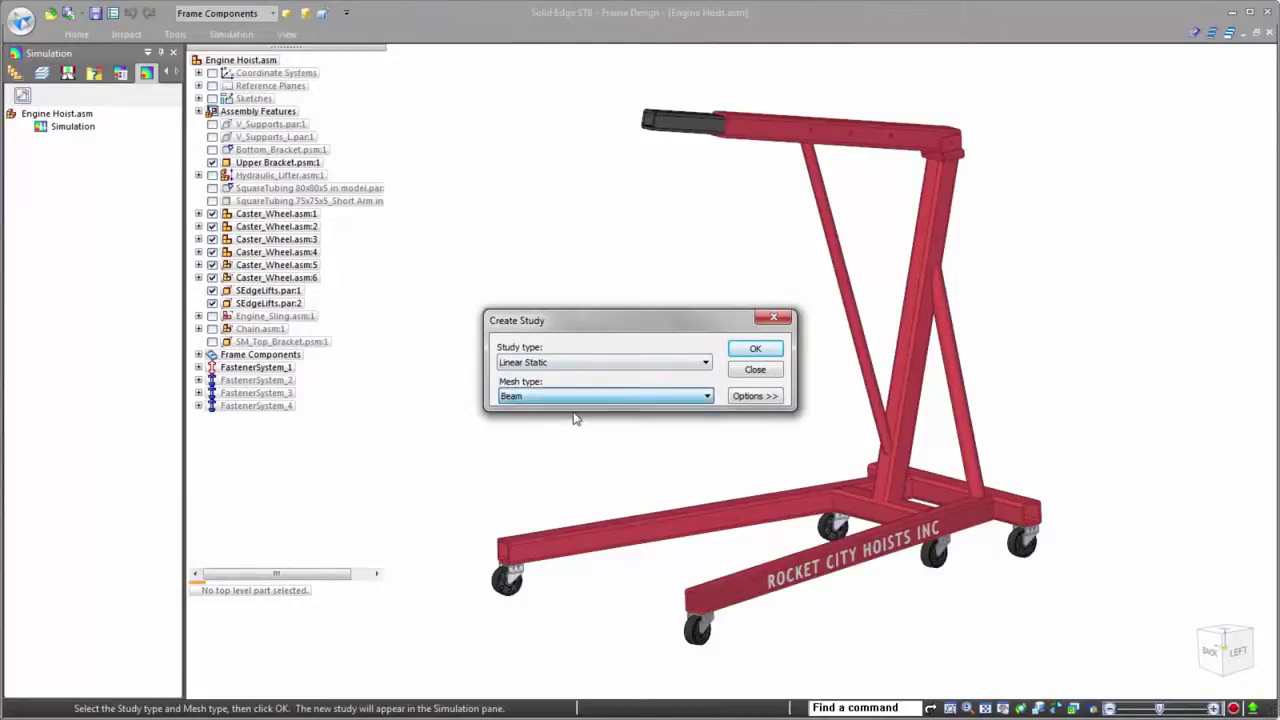
pyautogui.click(756, 350)
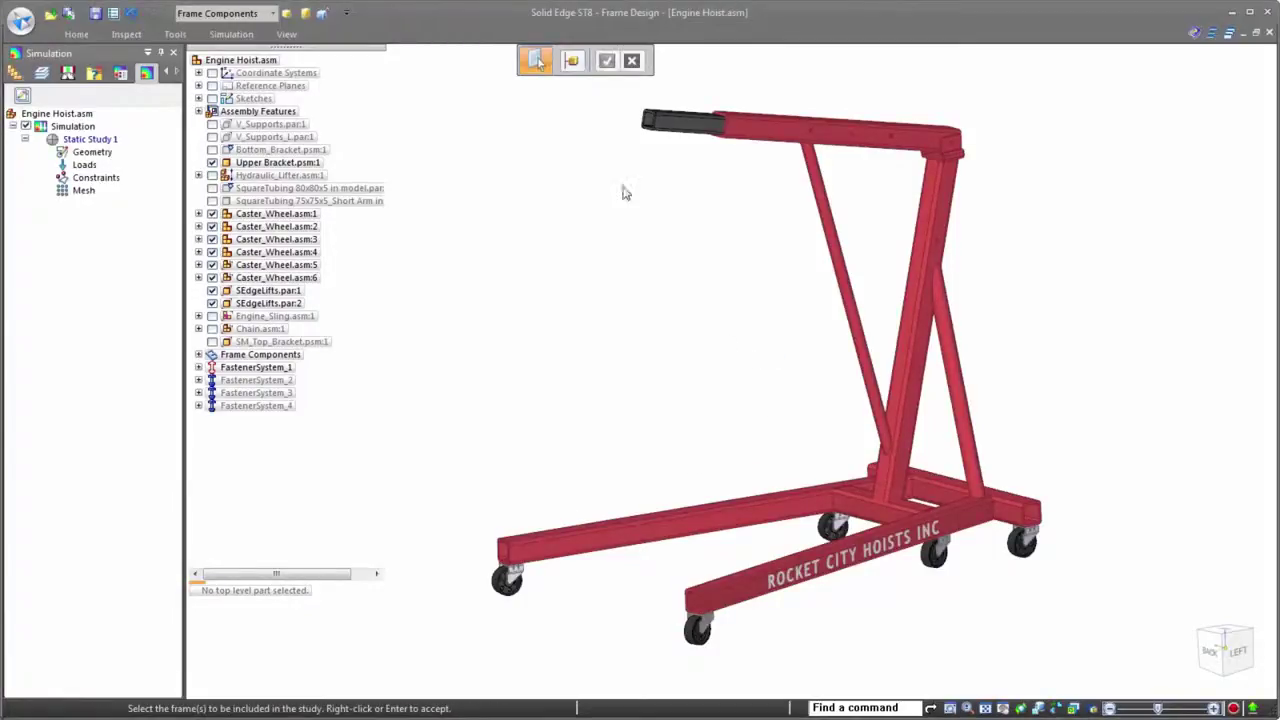
# Include all of the hoist's frame members, round braces as well, in the study geometry.
pyautogui.moveTo(1110, 645); pyautogui.dragTo(451, 86)
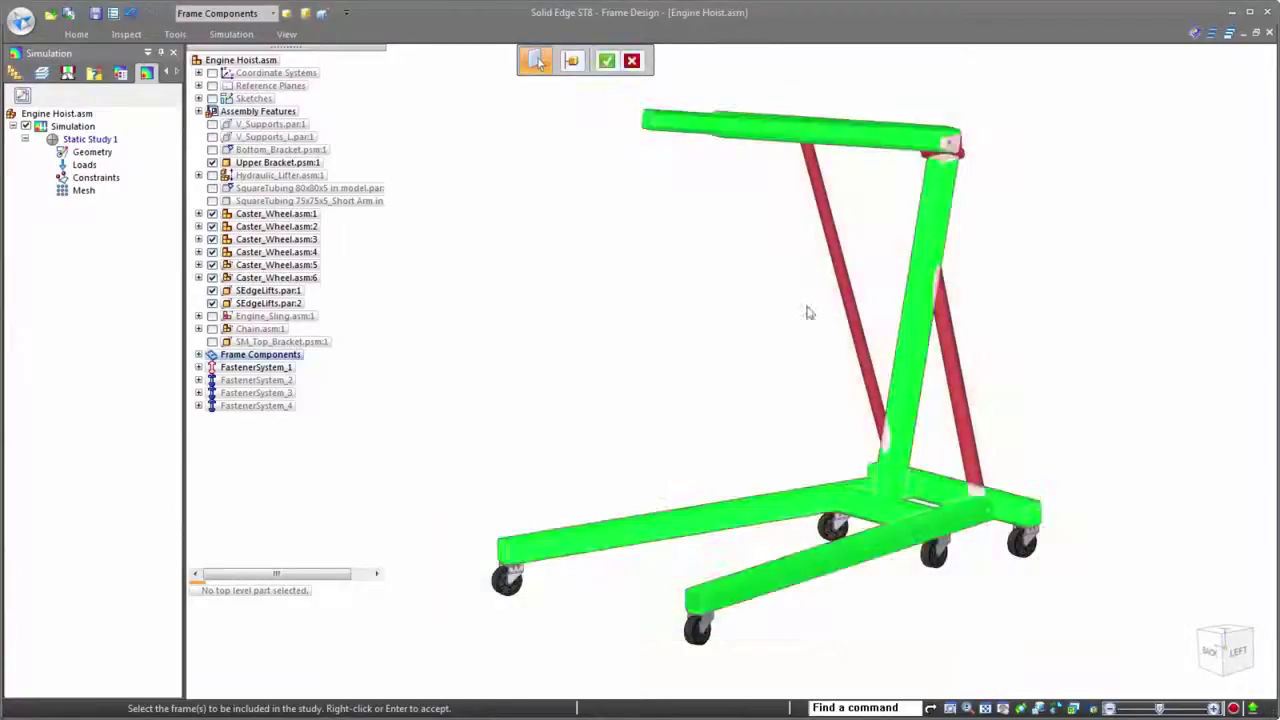
pyautogui.moveTo(960, 362); pyautogui.dragTo(980, 482, button='middle')
pyautogui.rightClick(1110, 400)
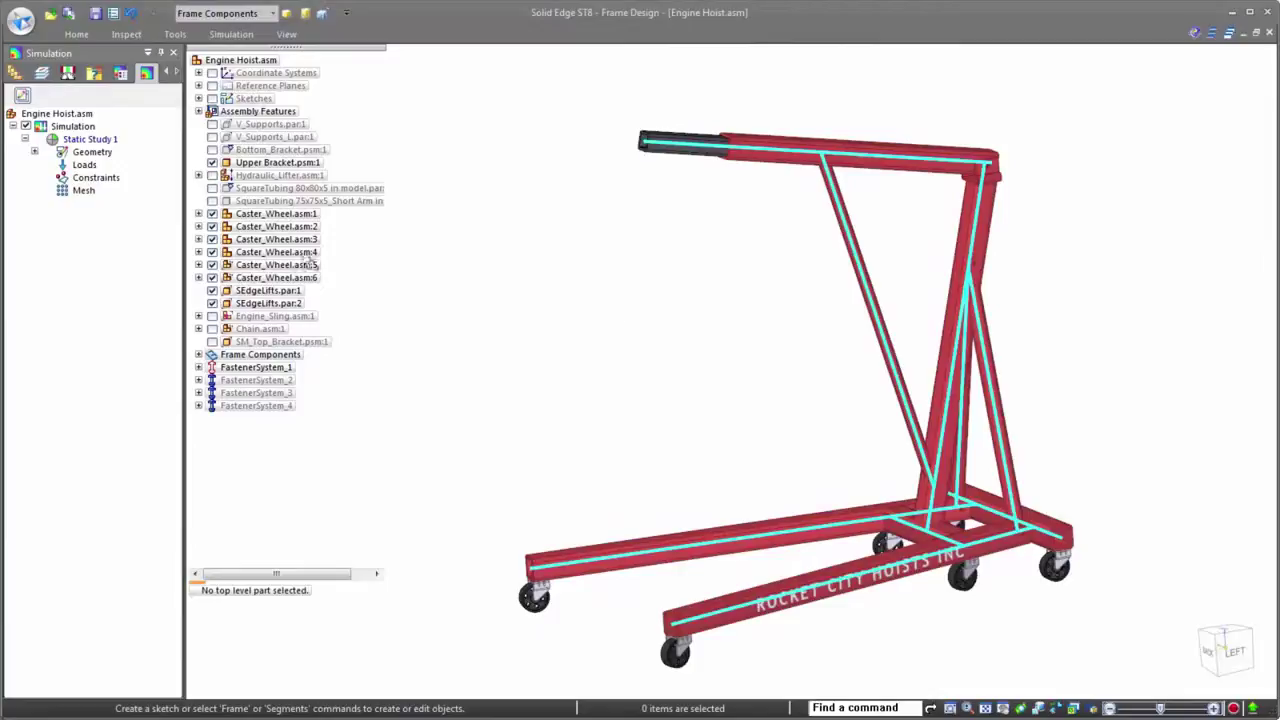
# Apply a downward force load to the node at the free end of the boom.
pyautogui.rightClick(84, 164)
pyautogui.moveTo(165, 211)
pyautogui.click(264, 211)
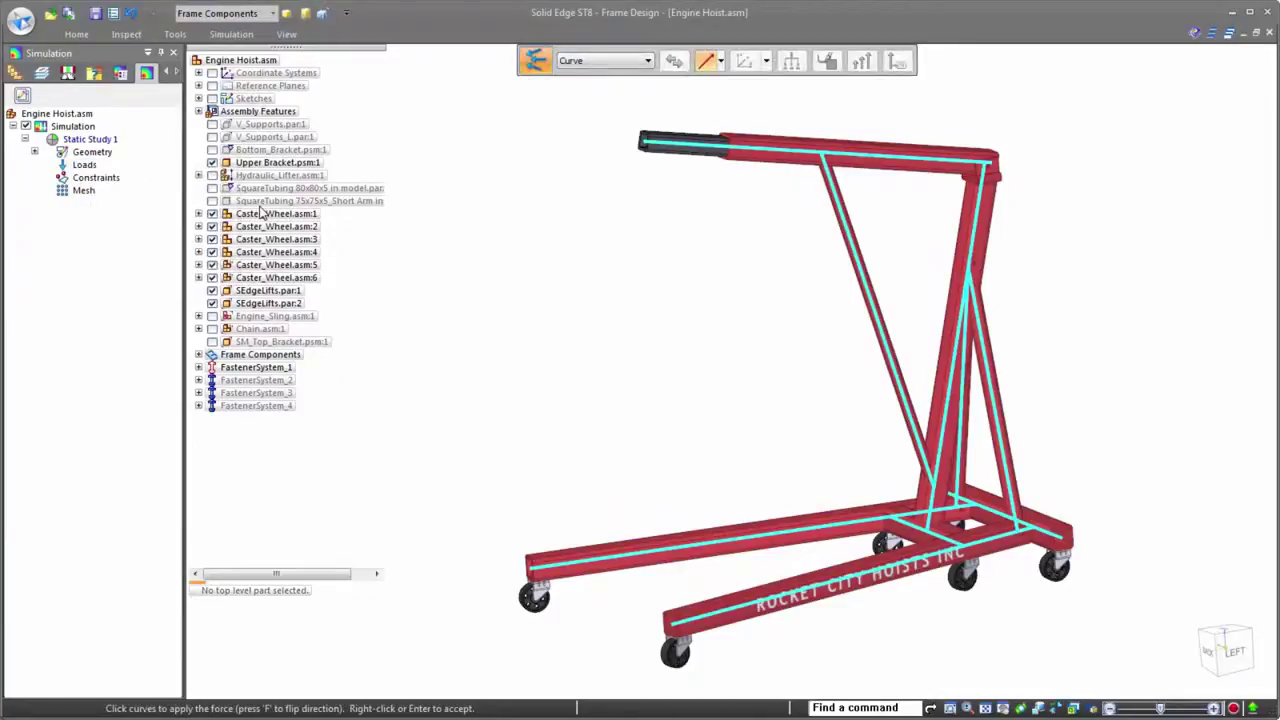
pyautogui.click(597, 62)
pyautogui.click(600, 90)
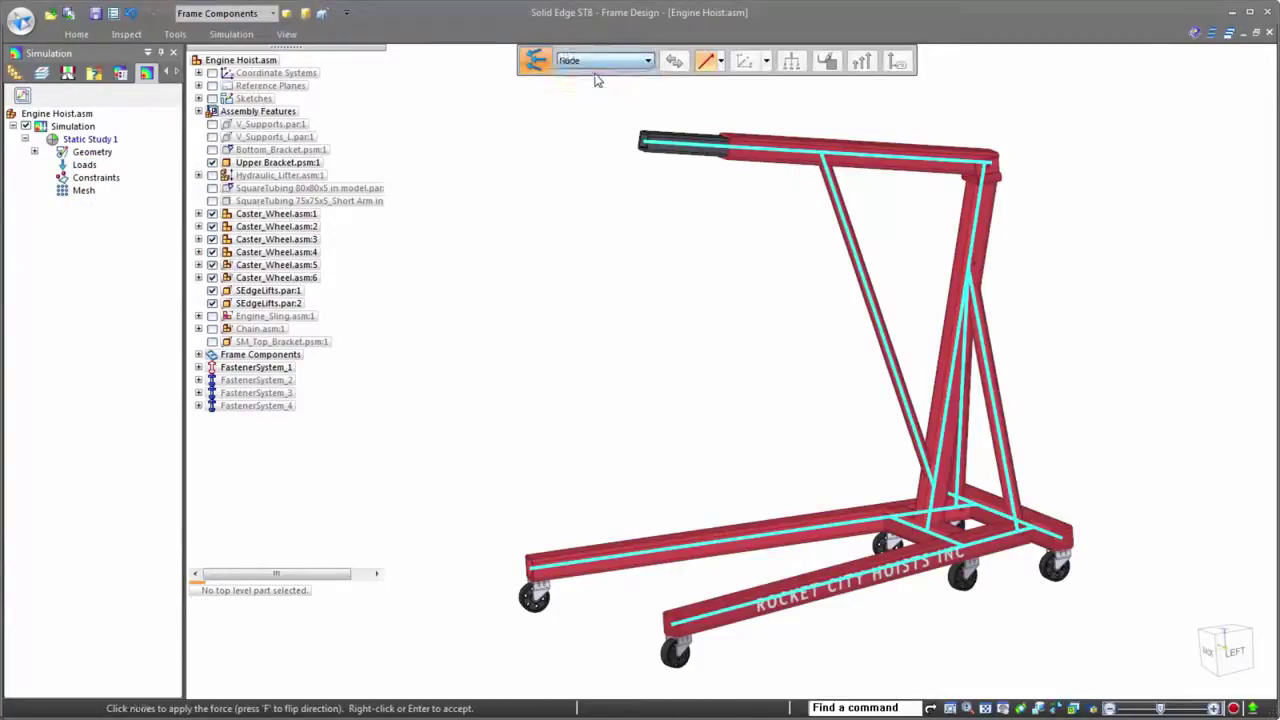
pyautogui.click(643, 144)
pyautogui.click(673, 63)
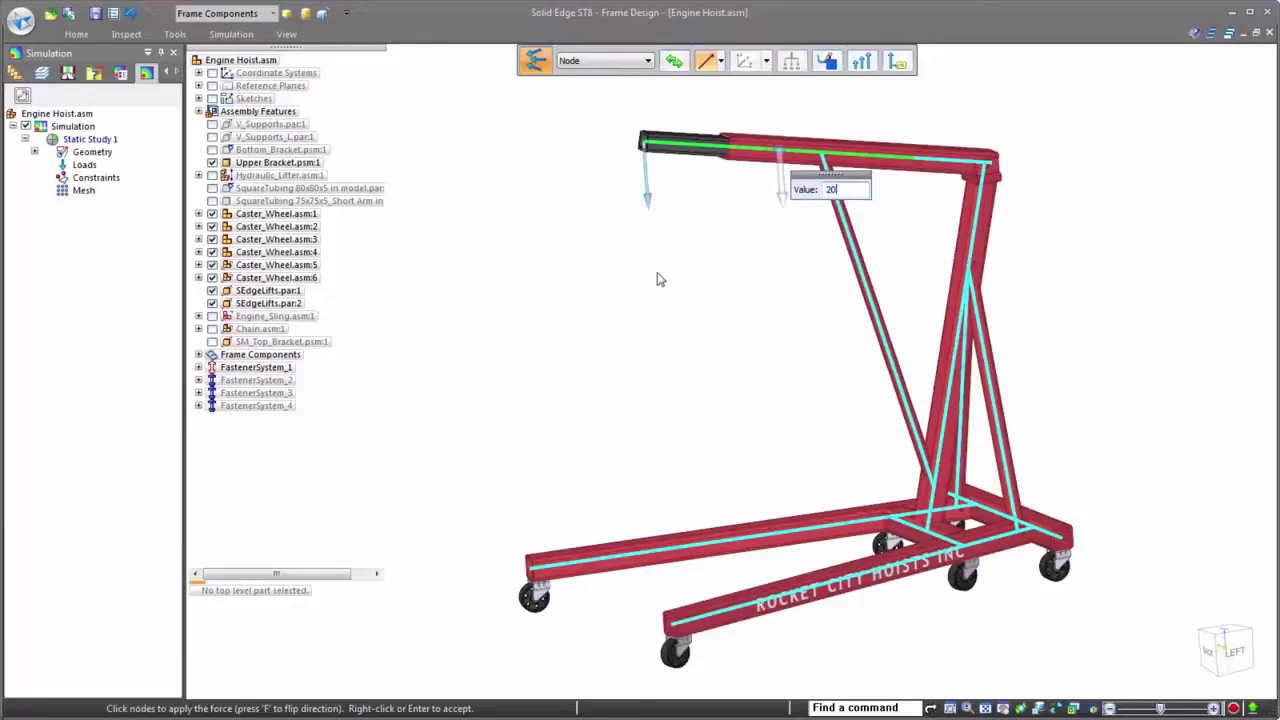
pyautogui.press('Return')
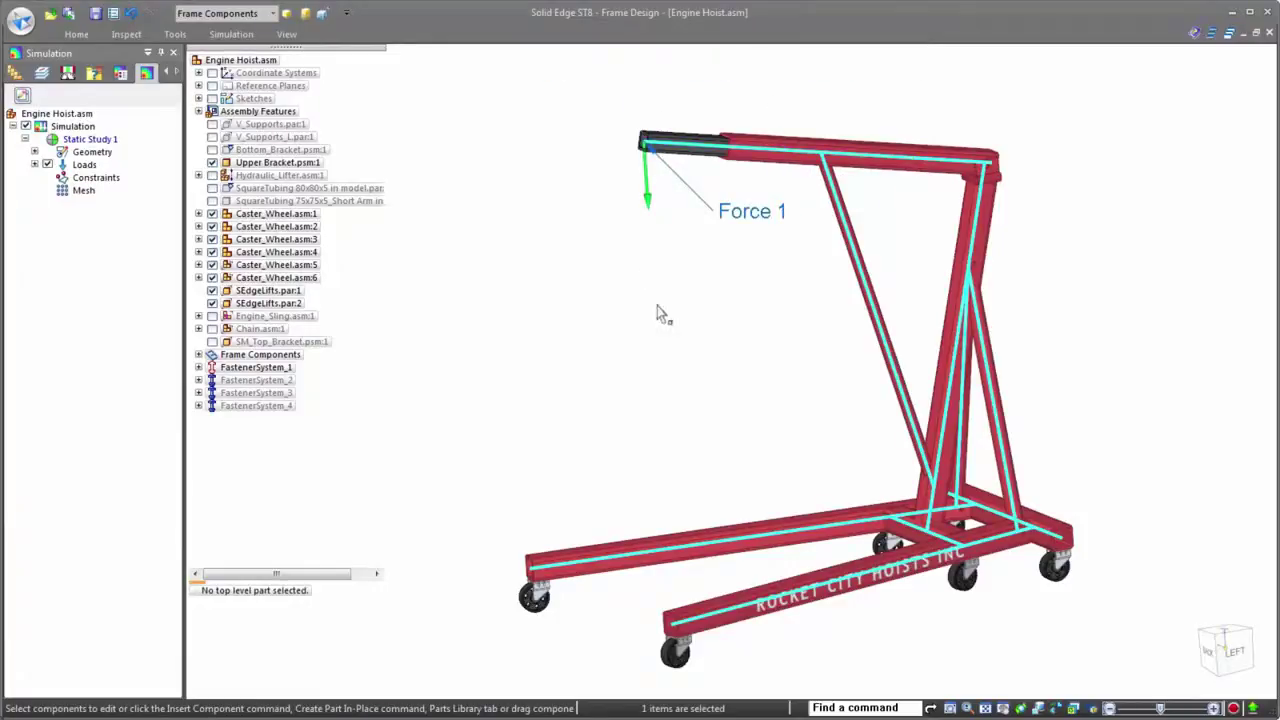
# Apply a Fixed constraint to the six base-frame nodes above the caster wheels.
pyautogui.rightClick(90, 177)
pyautogui.moveTo(185, 220)
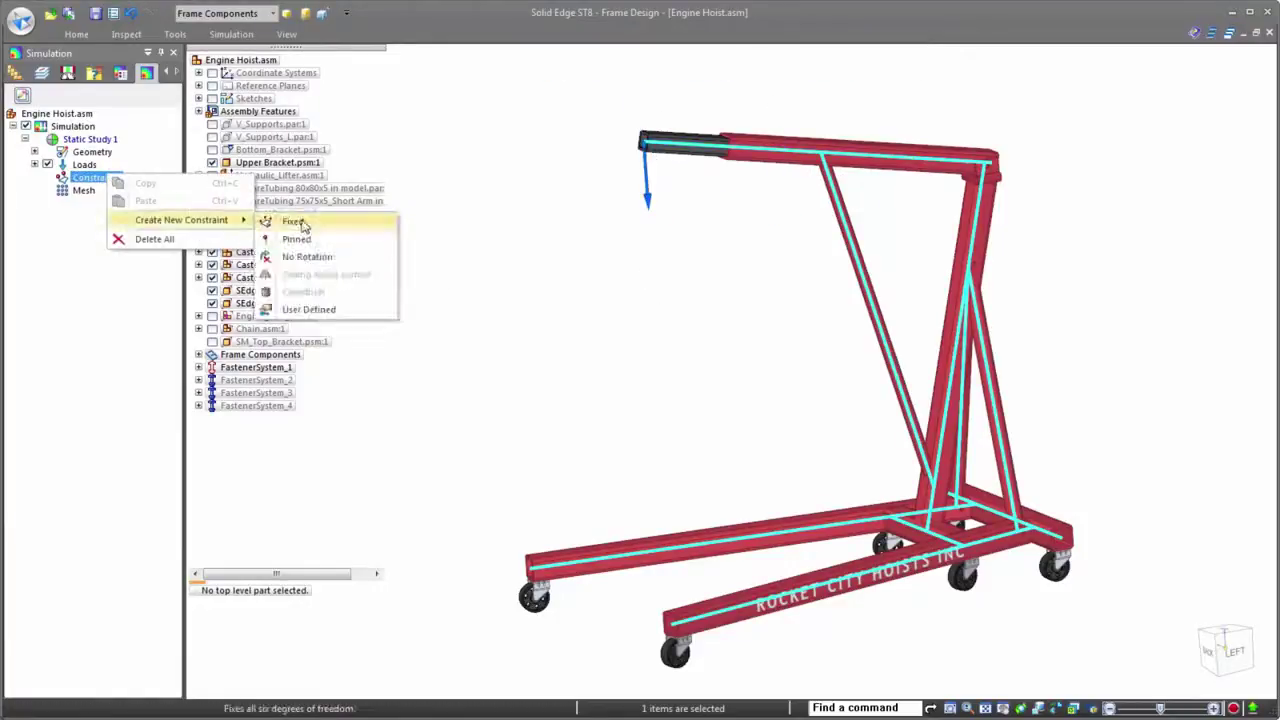
pyautogui.click(295, 221)
pyautogui.scroll(-1, 622, 66)
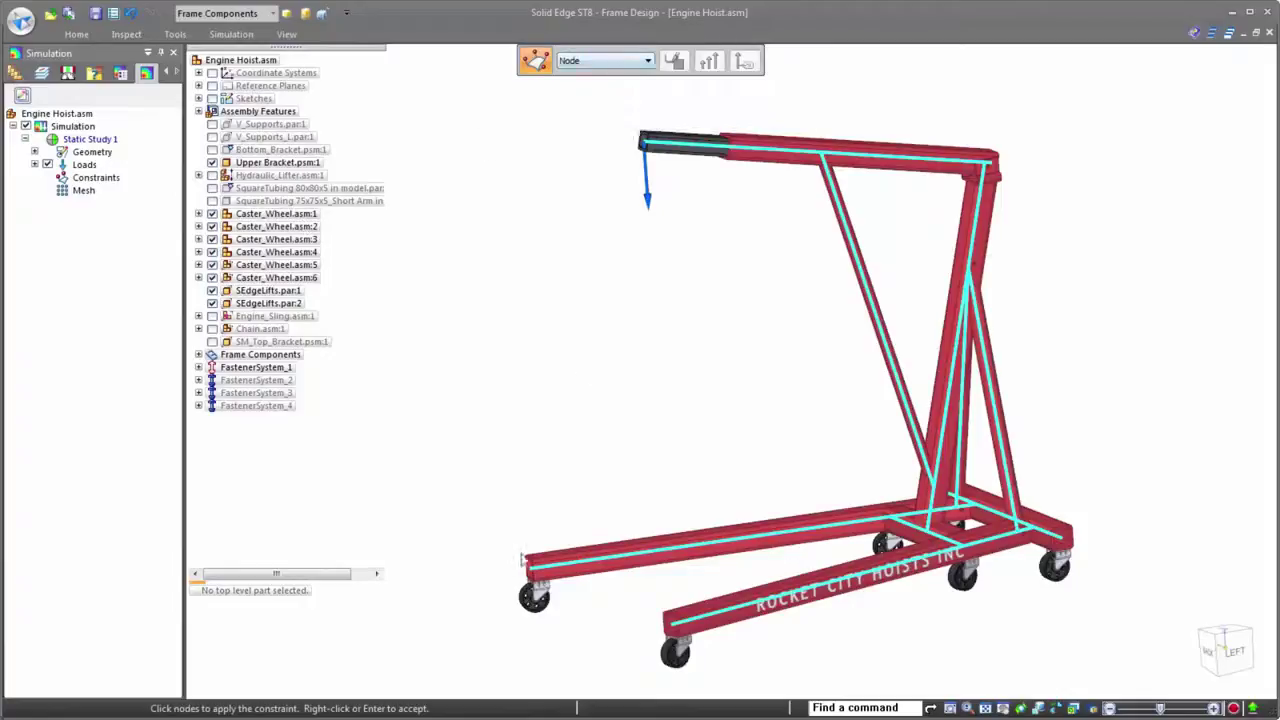
pyautogui.click(673, 628)
pyautogui.moveTo(673, 628); pyautogui.dragTo(970, 540, button='middle')
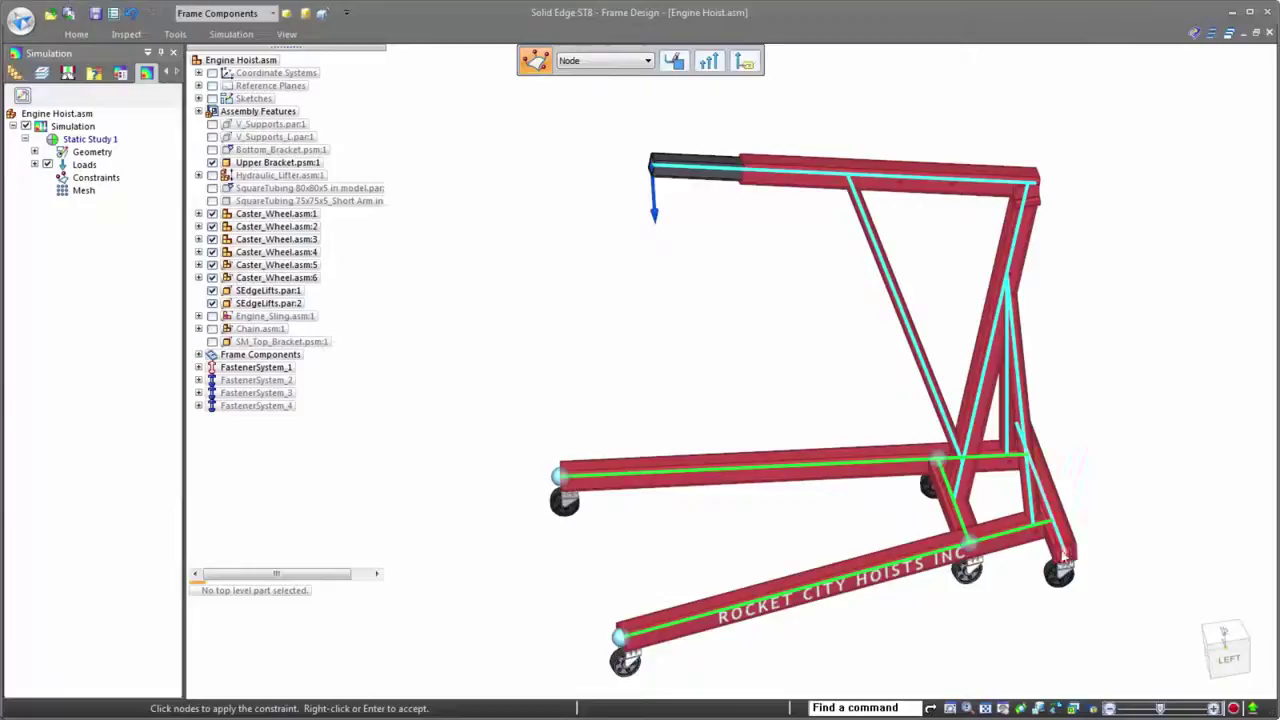
pyautogui.moveTo(1063, 555); pyautogui.dragTo(1088, 548, button='middle')
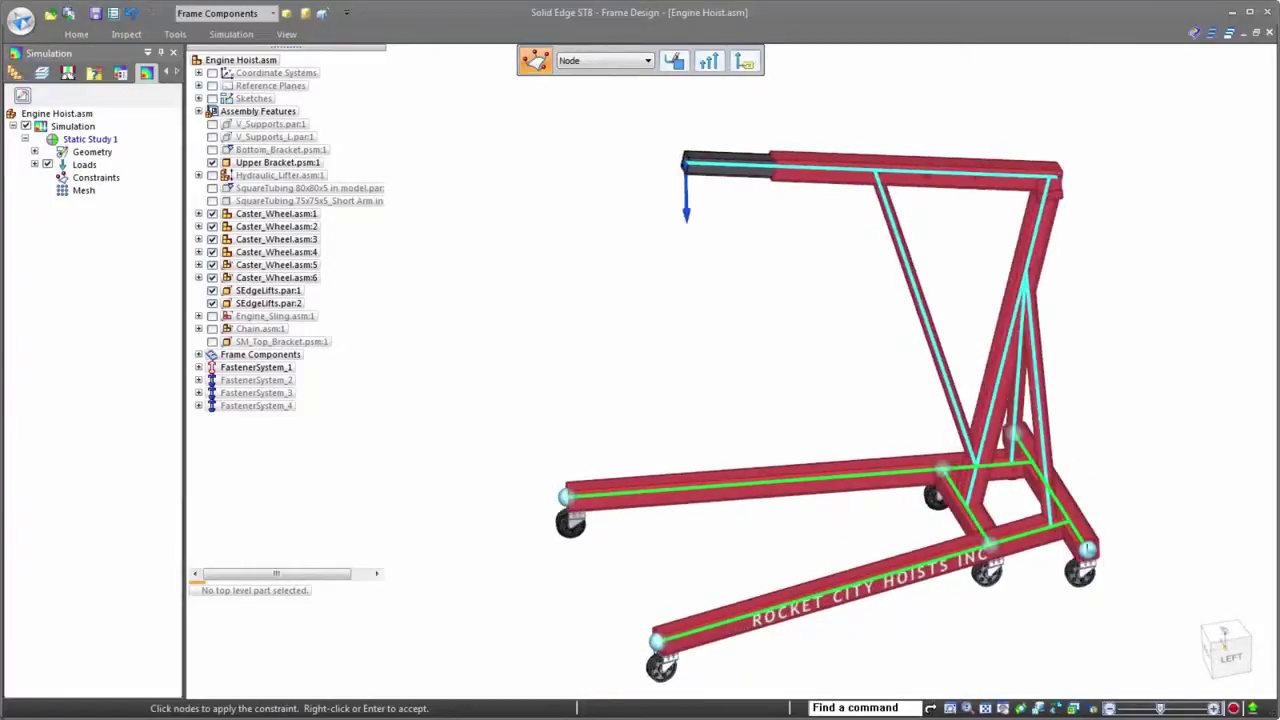
pyautogui.rightClick(1088, 548)
# Apply a Pinned constraint to the nodes at the lower ends of the mast and the two rear braces.
pyautogui.rightClick(96, 177)
pyautogui.press('Escape')
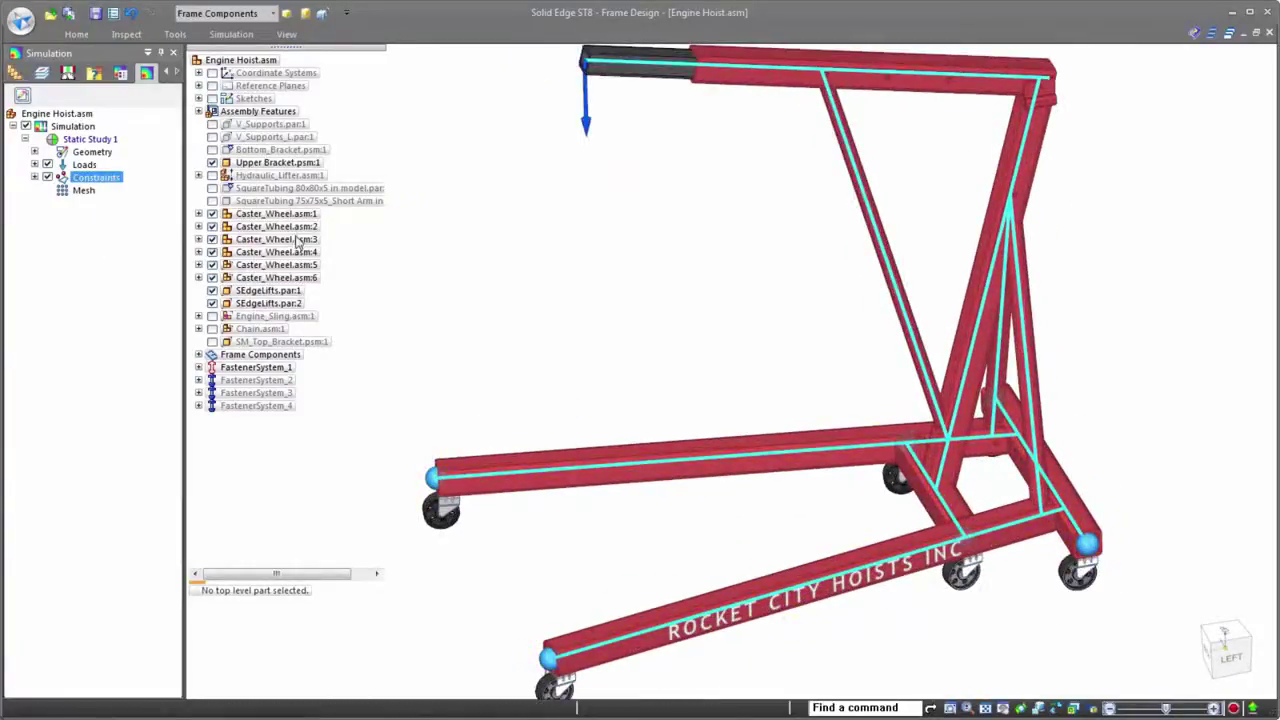
pyautogui.click(647, 61)
pyautogui.click(640, 90)
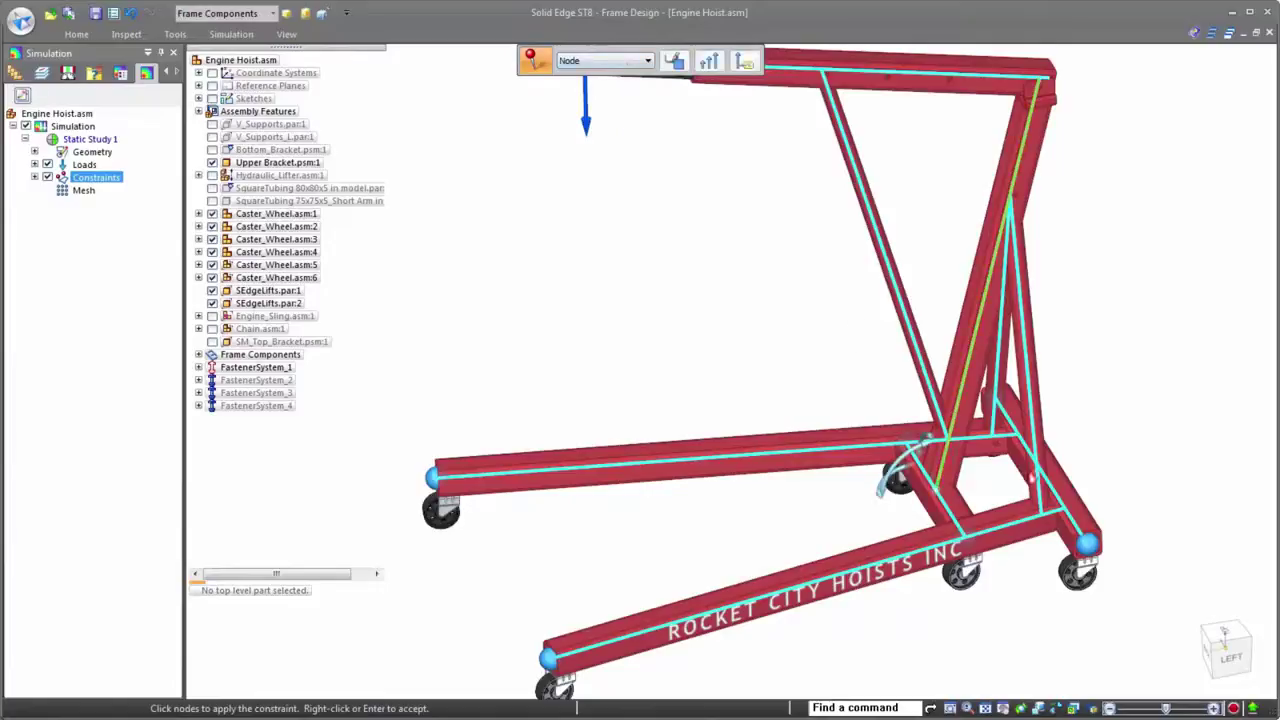
pyautogui.moveTo(993, 425); pyautogui.dragTo(1049, 431, button='middle')
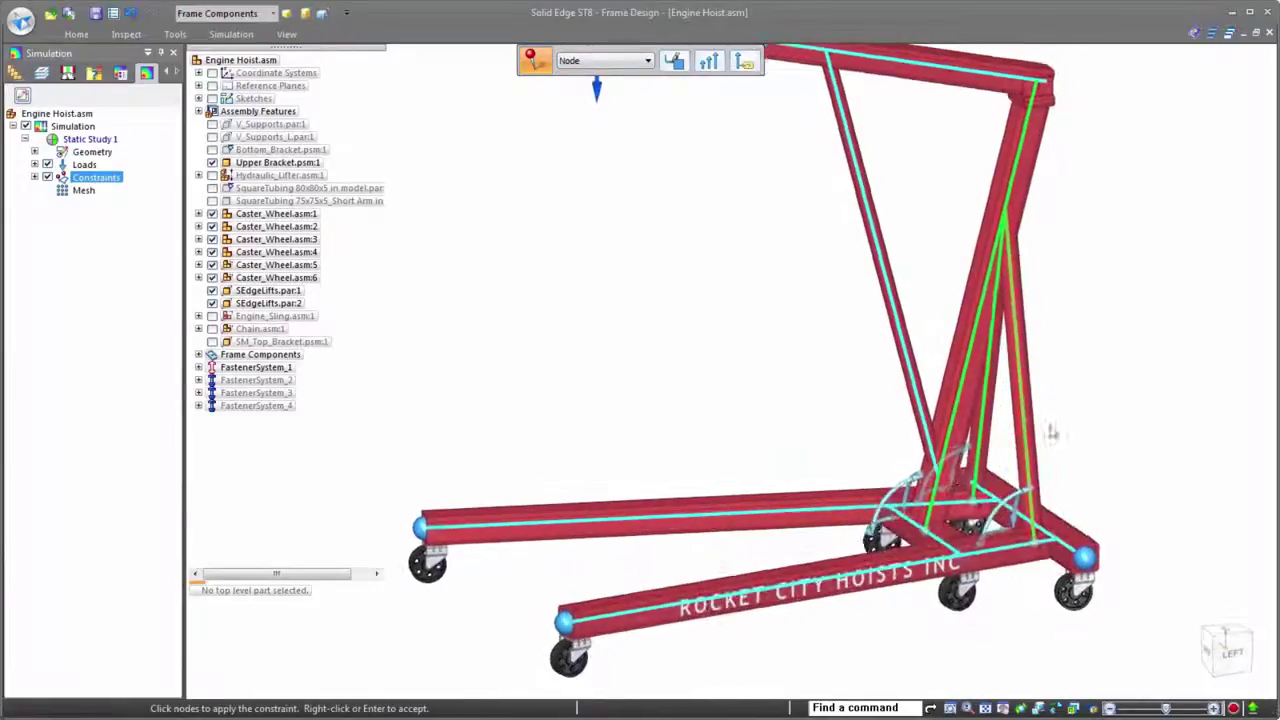
pyautogui.rightClick(1106, 397)
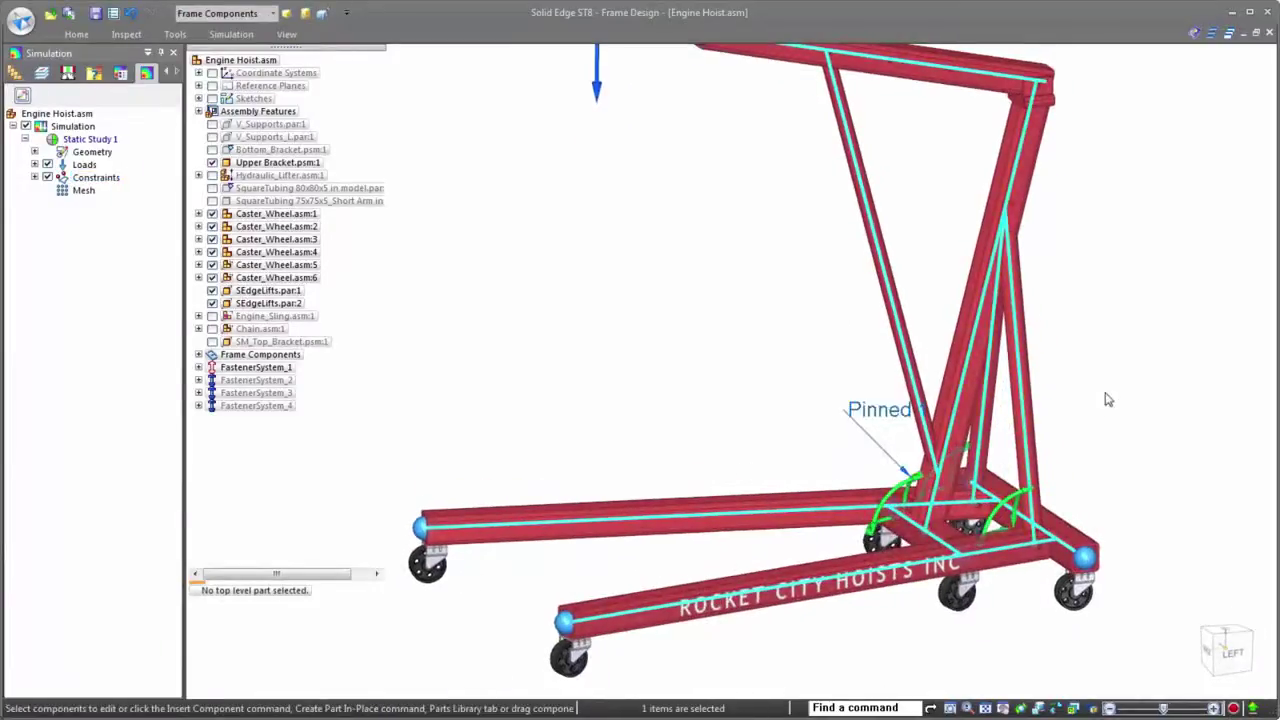
# Generate the beam mesh with the preset subjective mesh size and solve the static study.
pyautogui.rightClick(84, 191)
pyautogui.click(109, 249)
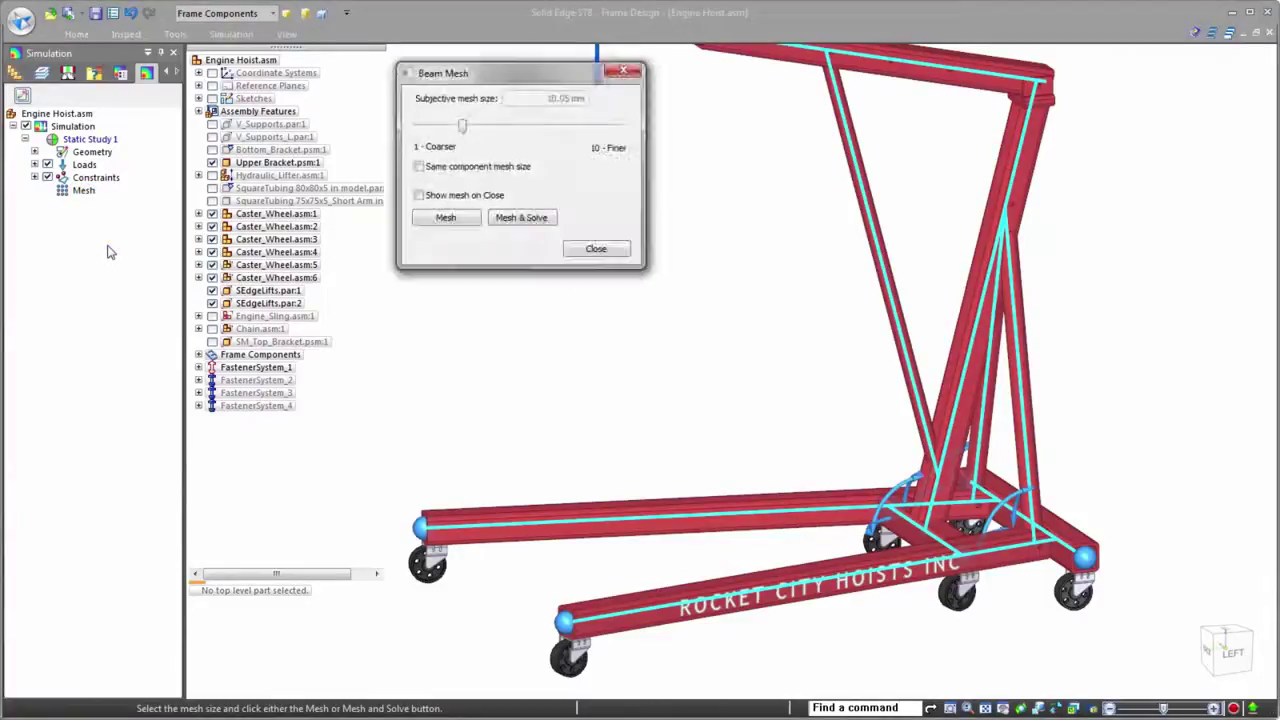
pyautogui.click(520, 218)
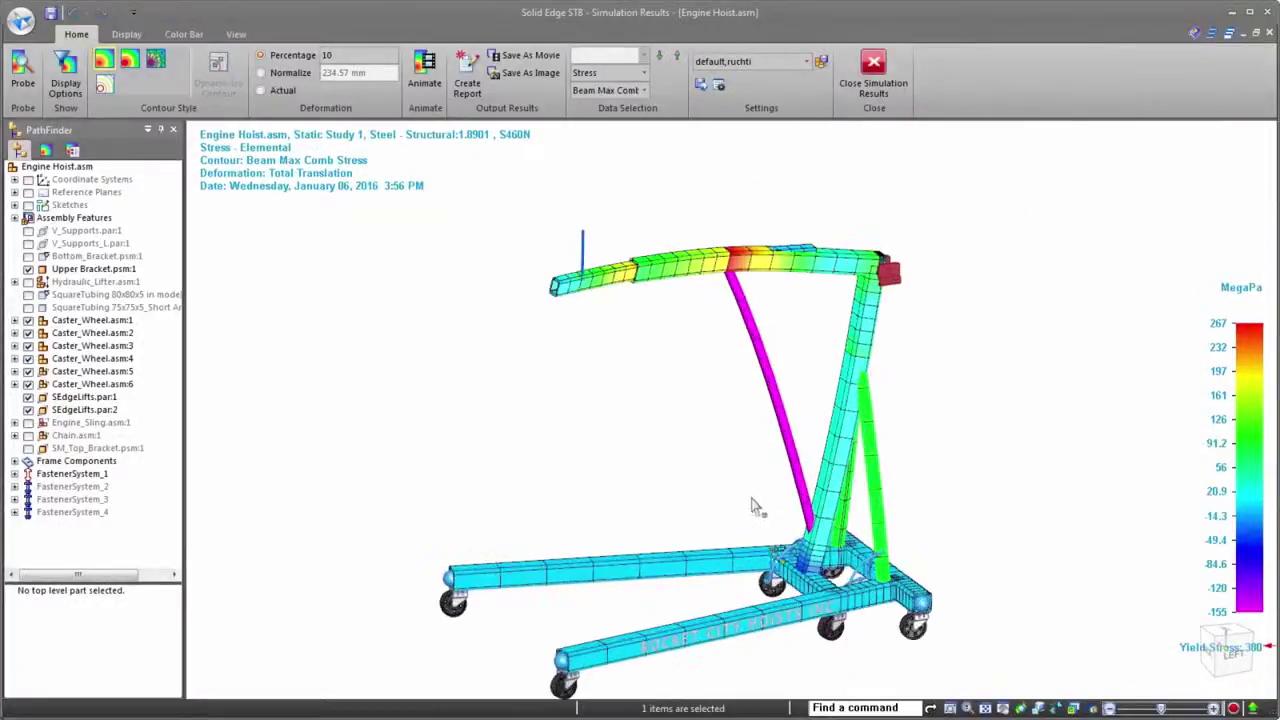
# Examine the combined beam stress contours on the boom, mast, rear braces and base, and close the simulation results.
pyautogui.moveTo(768, 555); pyautogui.dragTo(786, 533, button='middle')
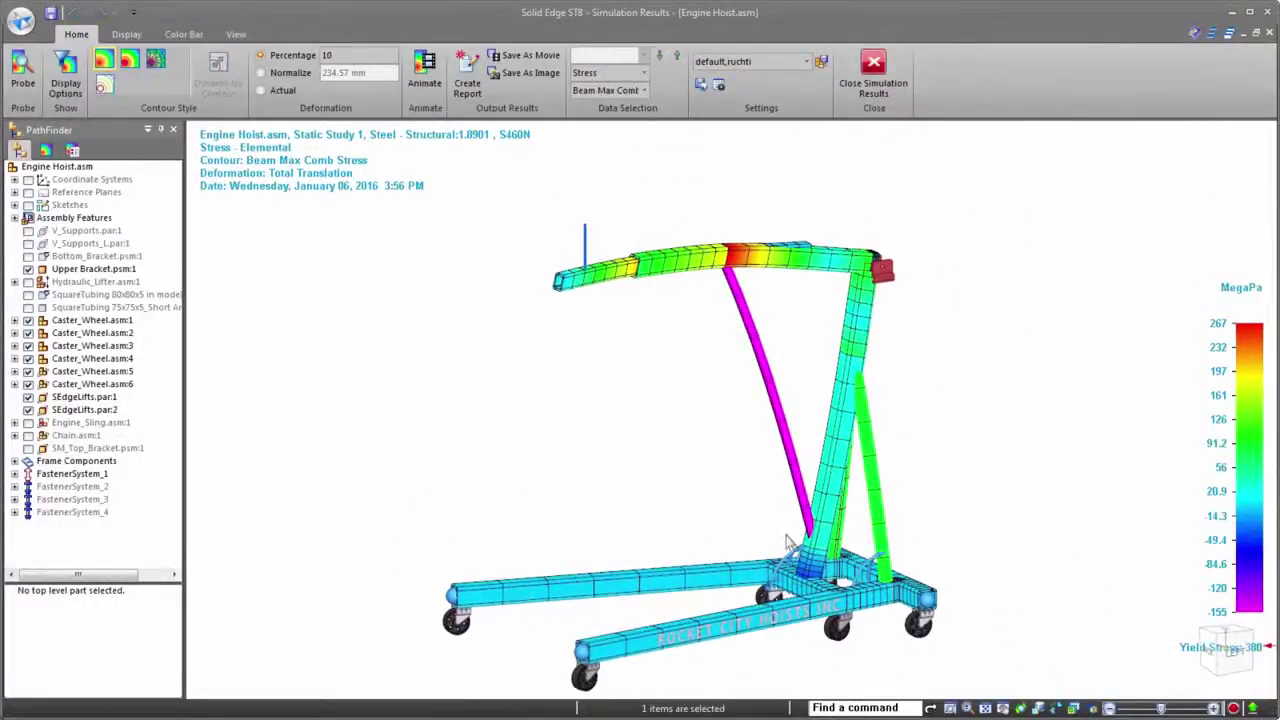
pyautogui.scroll(5, 735, 264)
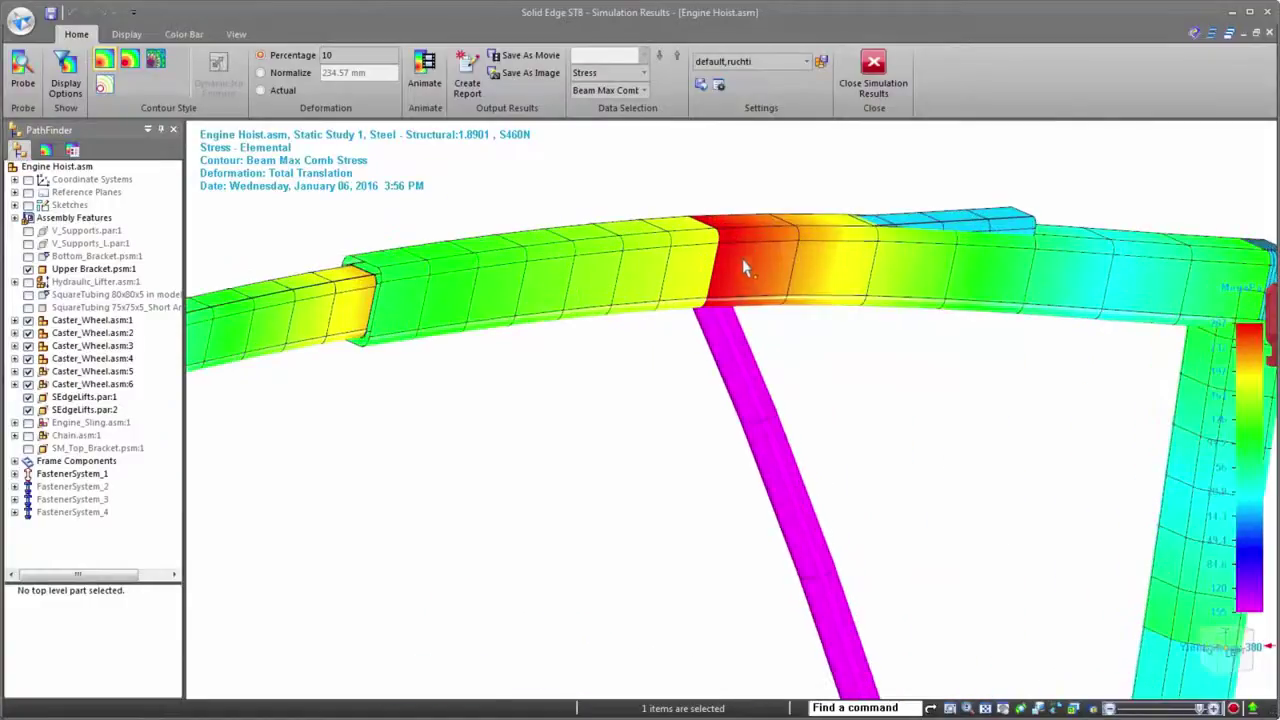
pyautogui.scroll(-2, 783, 380)
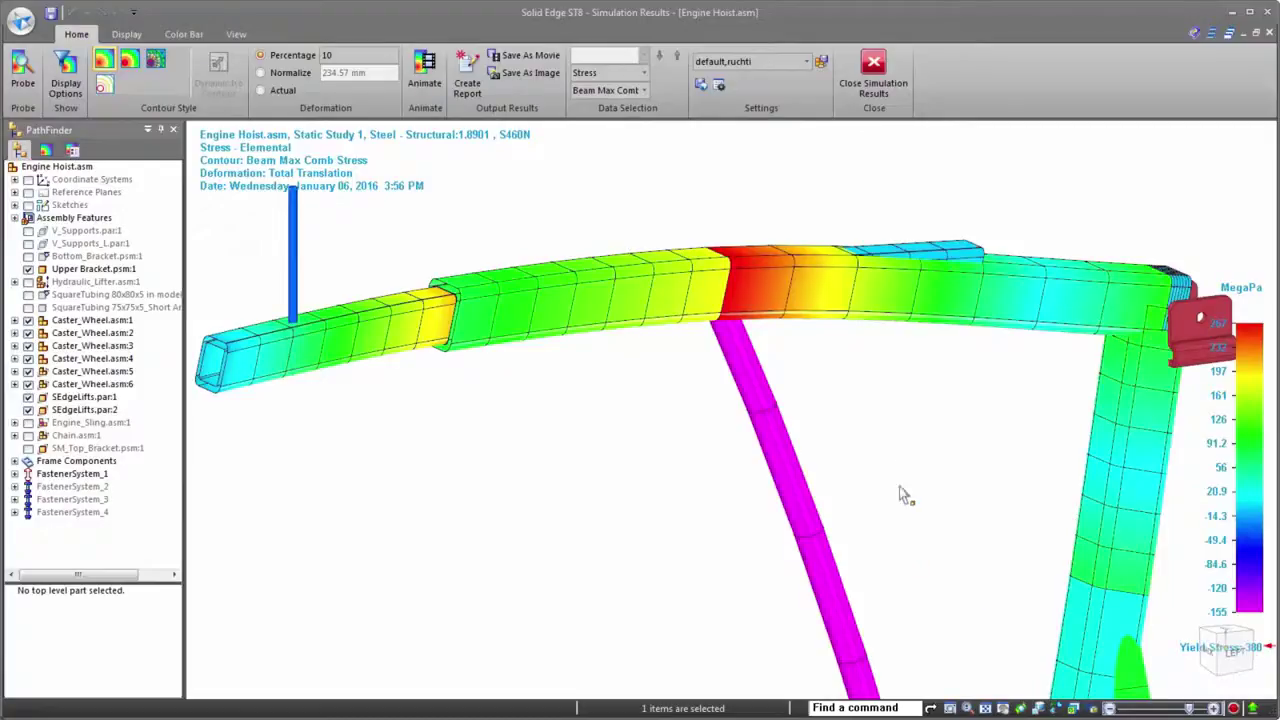
pyautogui.scroll(-5, 740, 206)
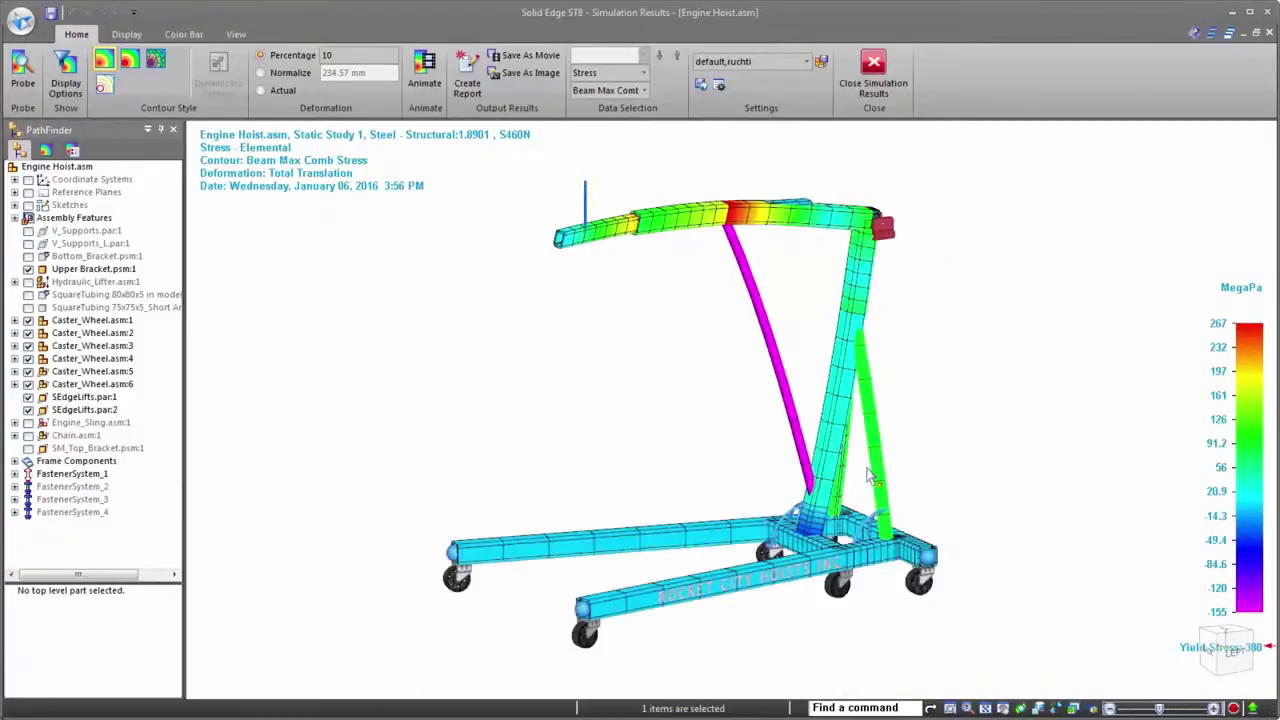
pyautogui.moveTo(762, 418); pyautogui.dragTo(718, 496, button='middle')
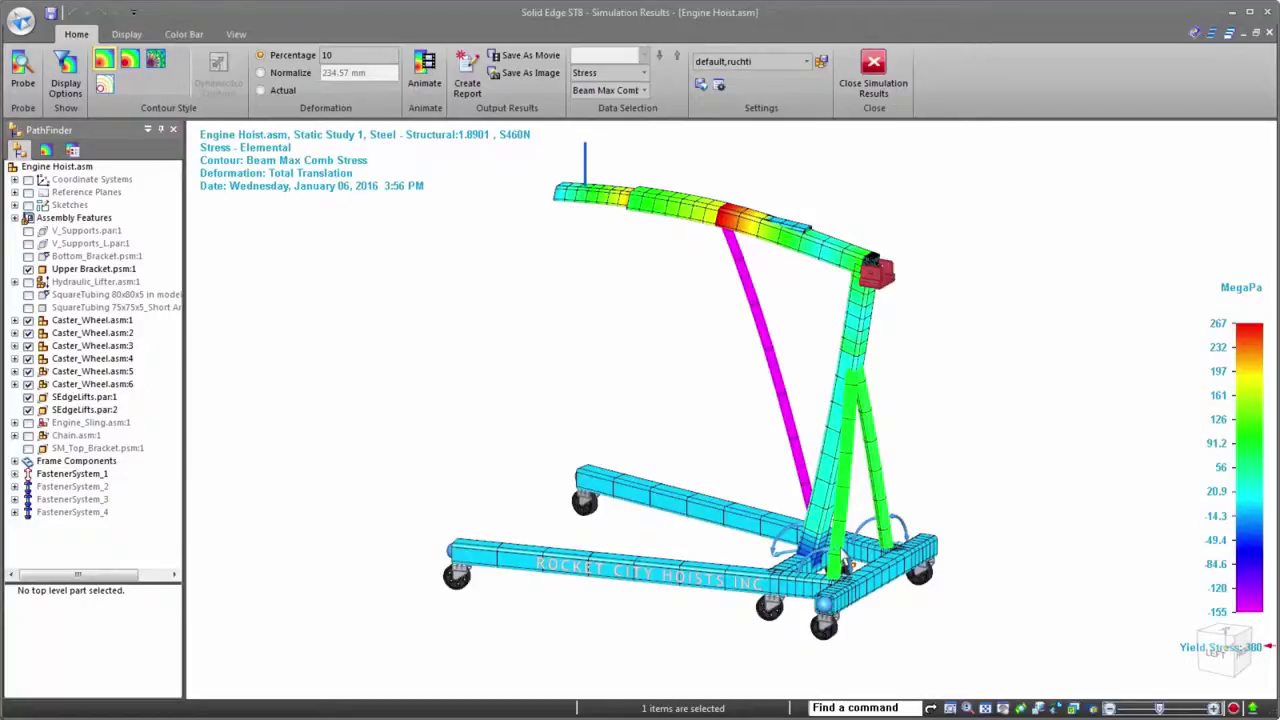
pyautogui.scroll(5, 835, 495)
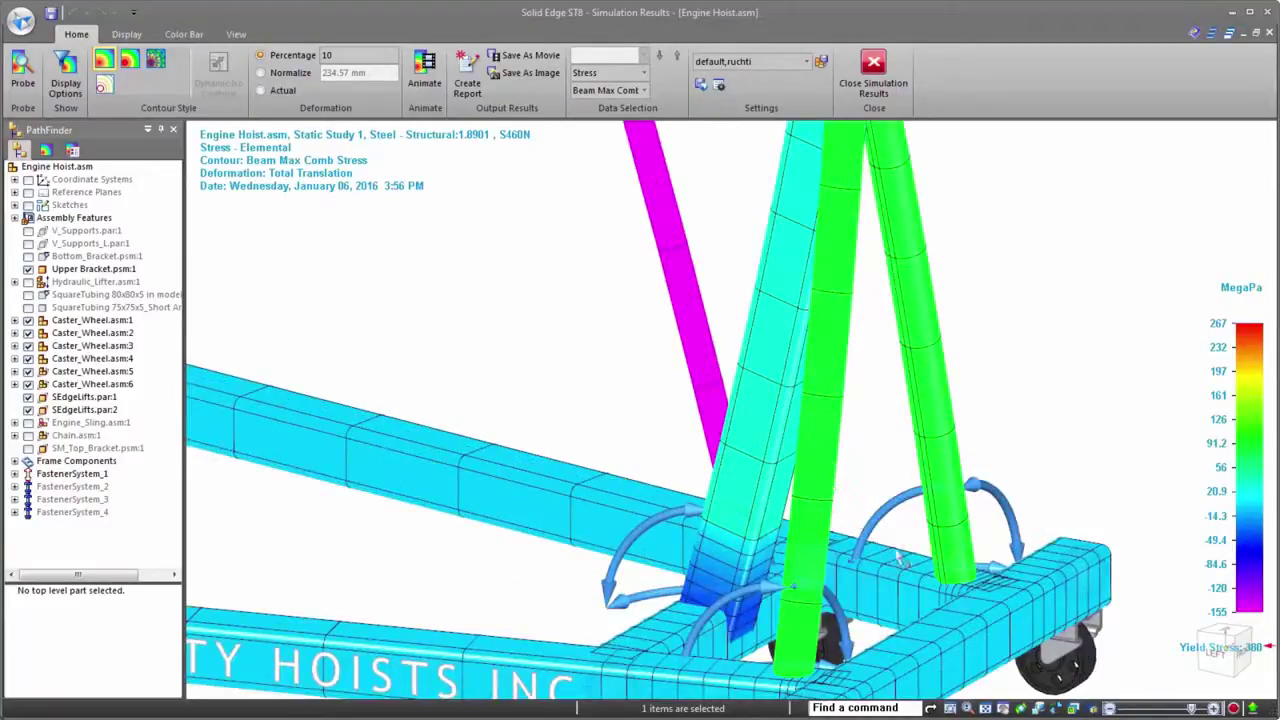
pyautogui.scroll(-5, 900, 558)
pyautogui.moveTo(913, 588); pyautogui.dragTo(968, 586, button='middle')
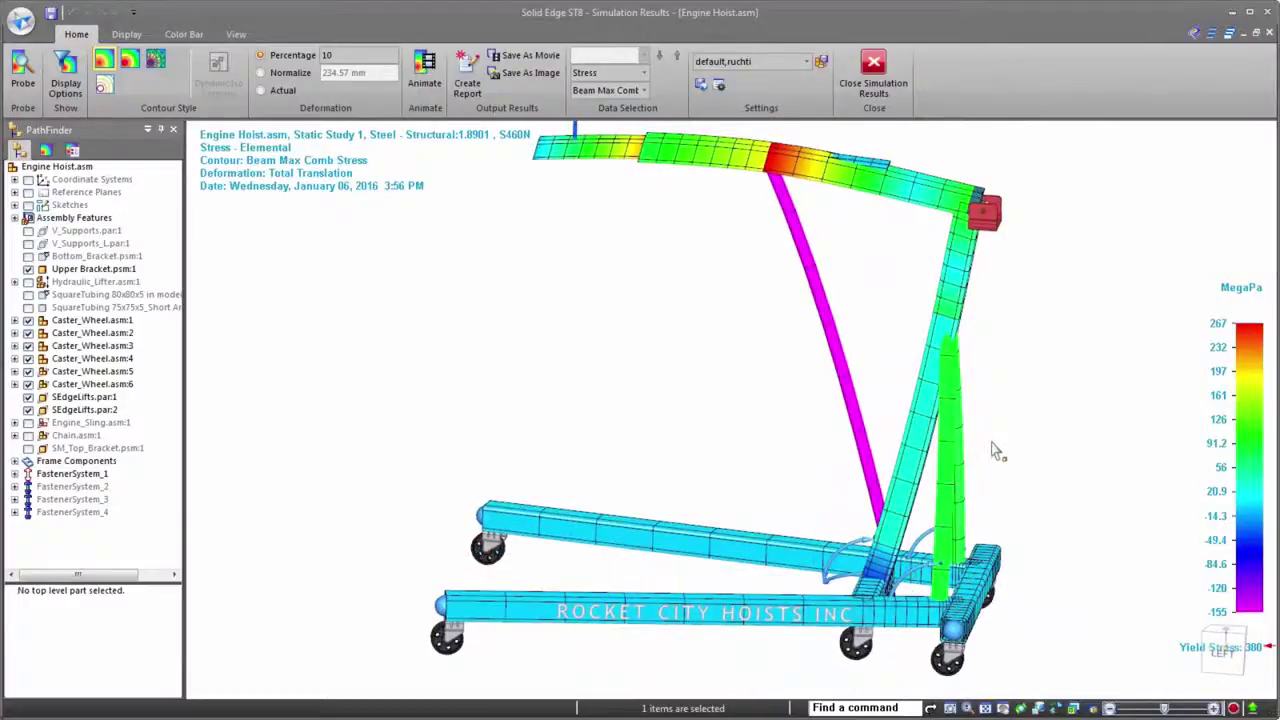
pyautogui.click(866, 72)
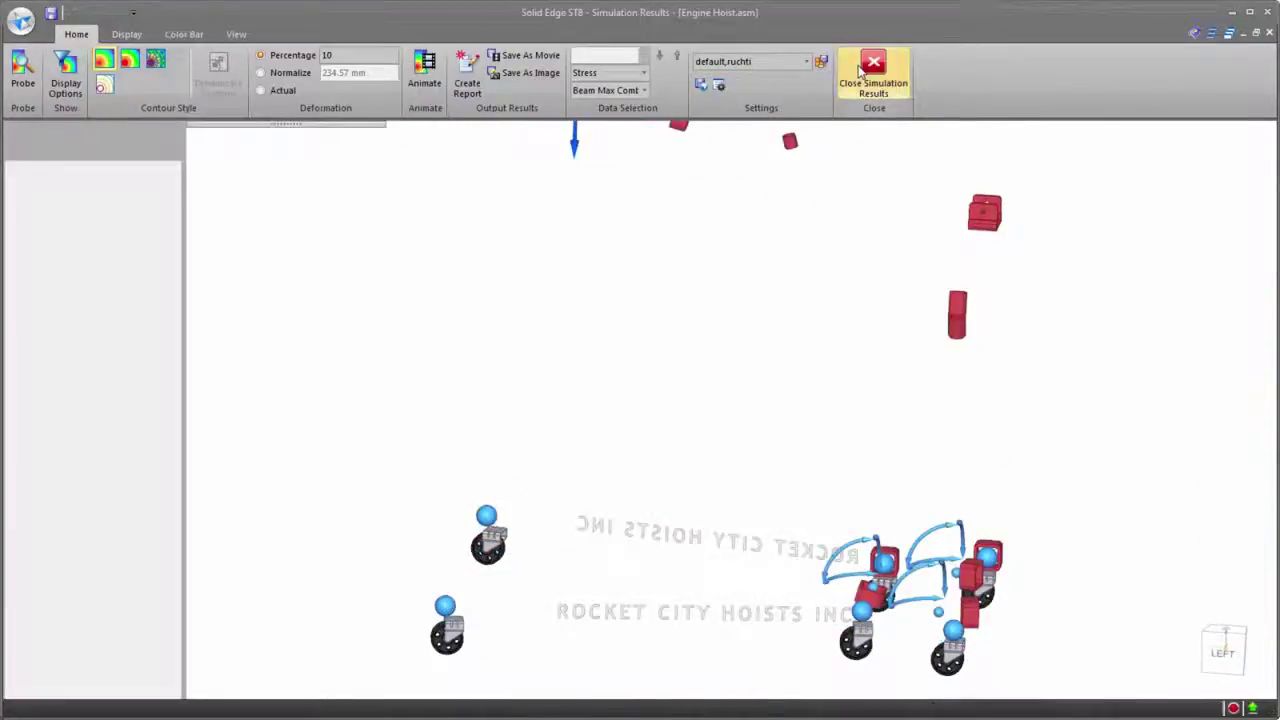
# Change the cross section of the rear brace frame Frame_20 to RoundTubing 30x2.6.par for all its segments.
pyautogui.click(951, 470)
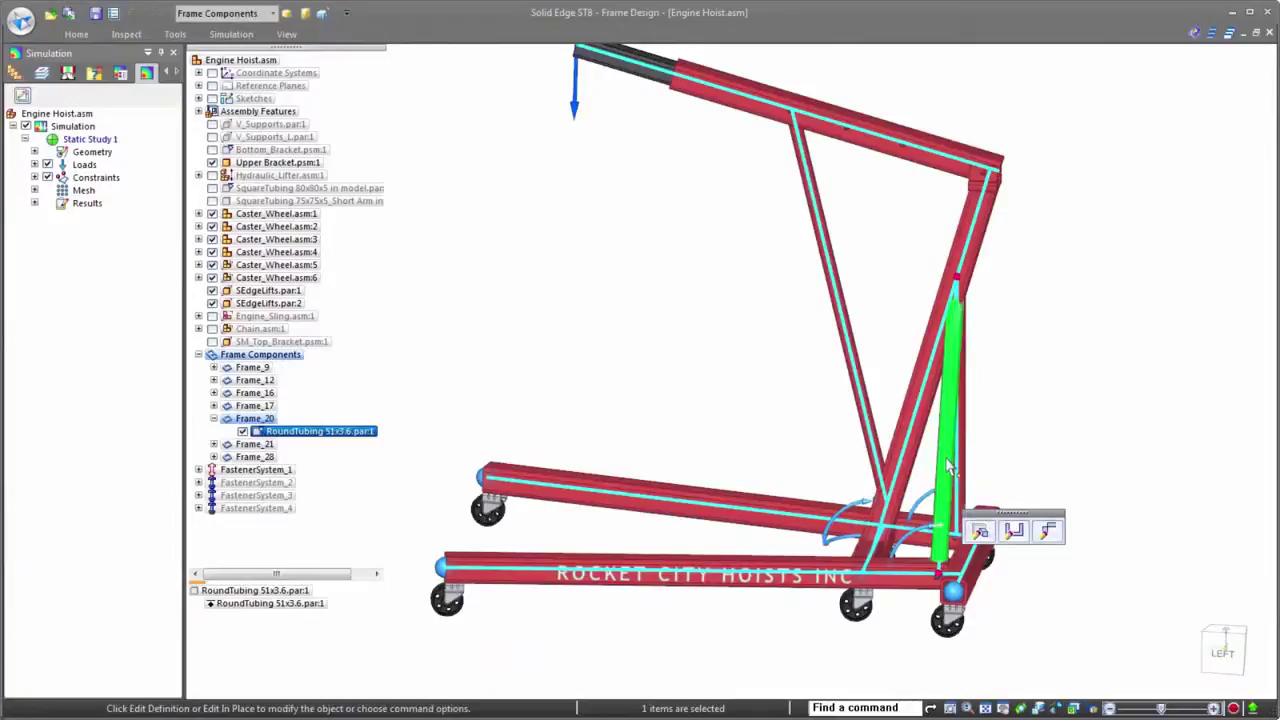
pyautogui.click(979, 530)
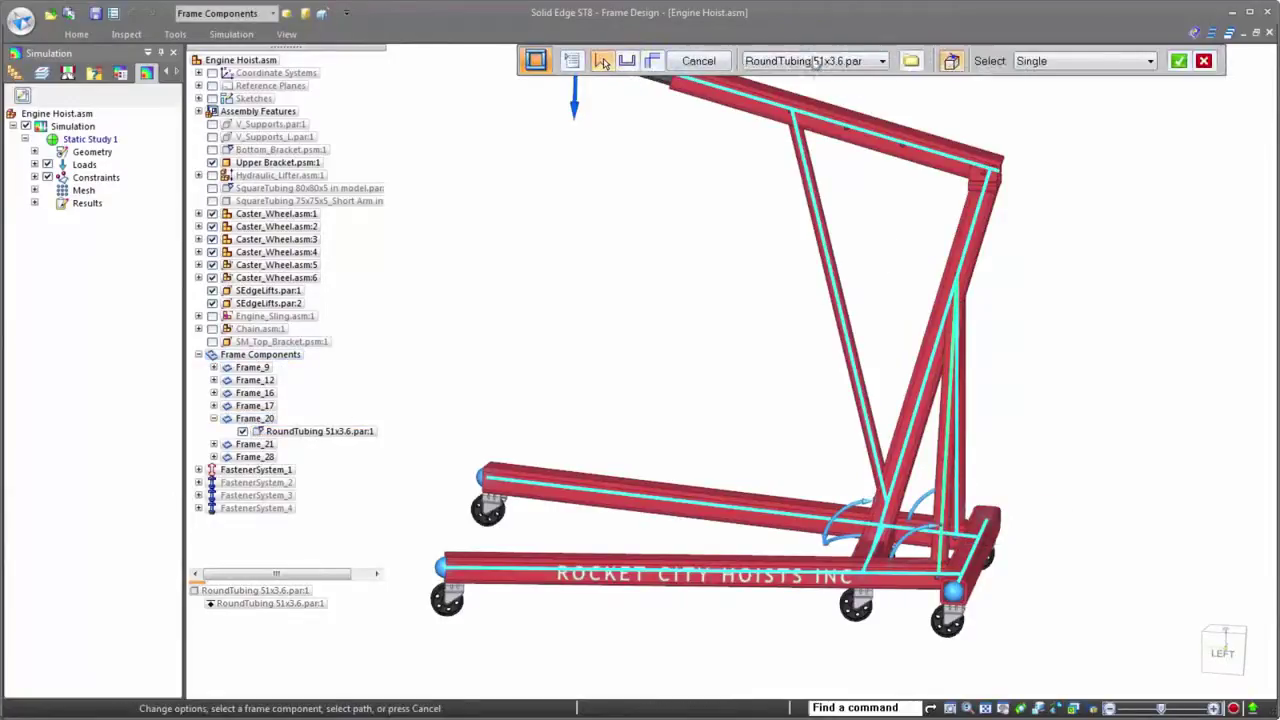
pyautogui.click(820, 61)
pyautogui.click(800, 94)
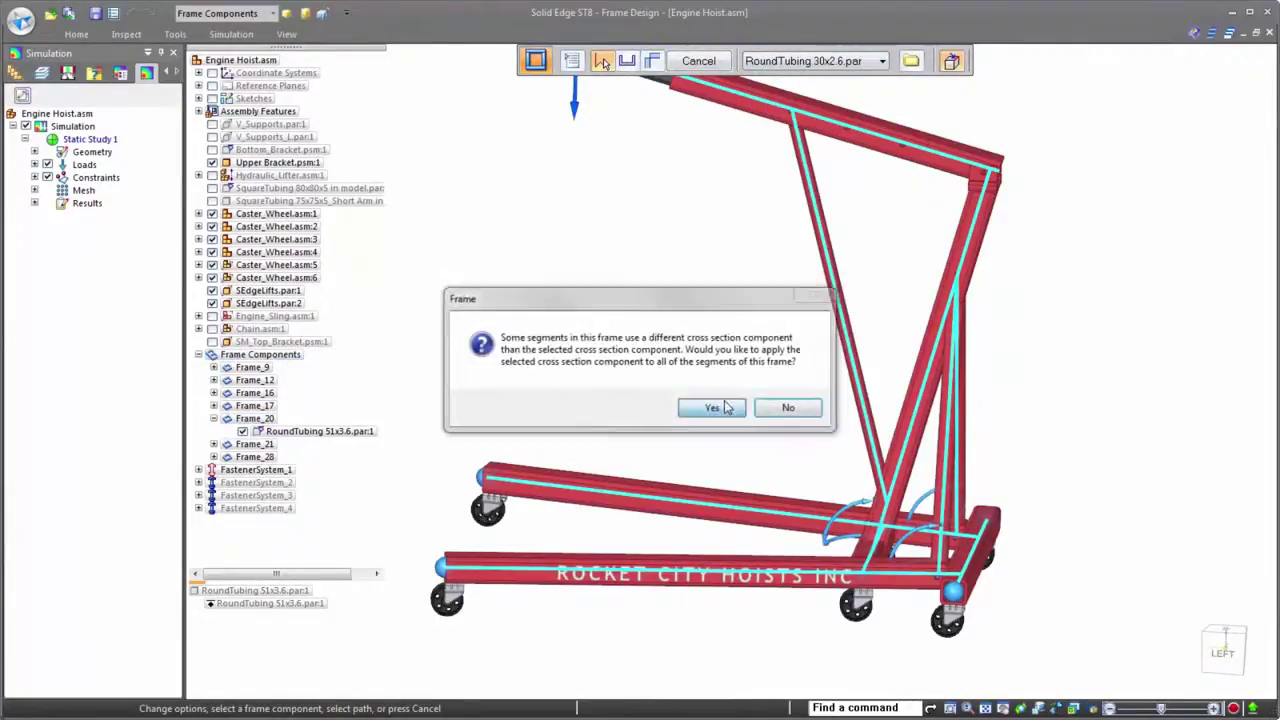
pyautogui.click(726, 407)
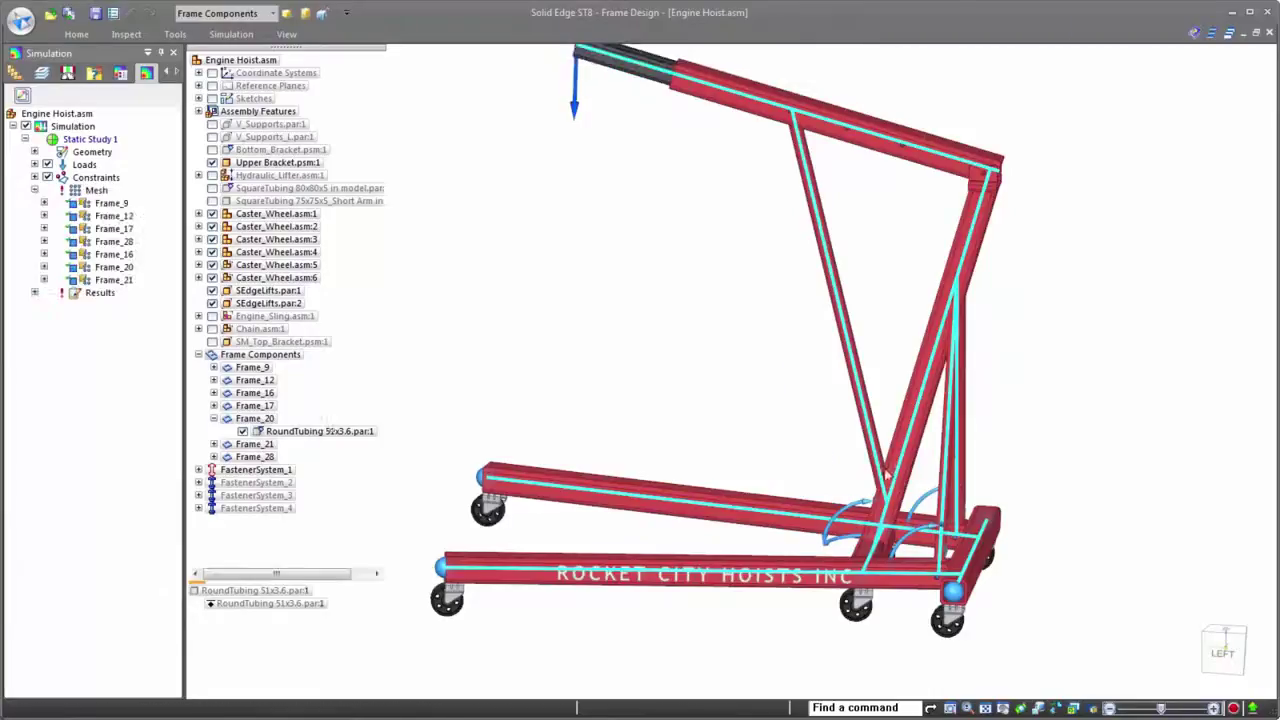
# Change the cross section of rear brace frame Frame_21 to RoundTubing 30x2.6.par for all its segments.
pyautogui.click(1005, 512)
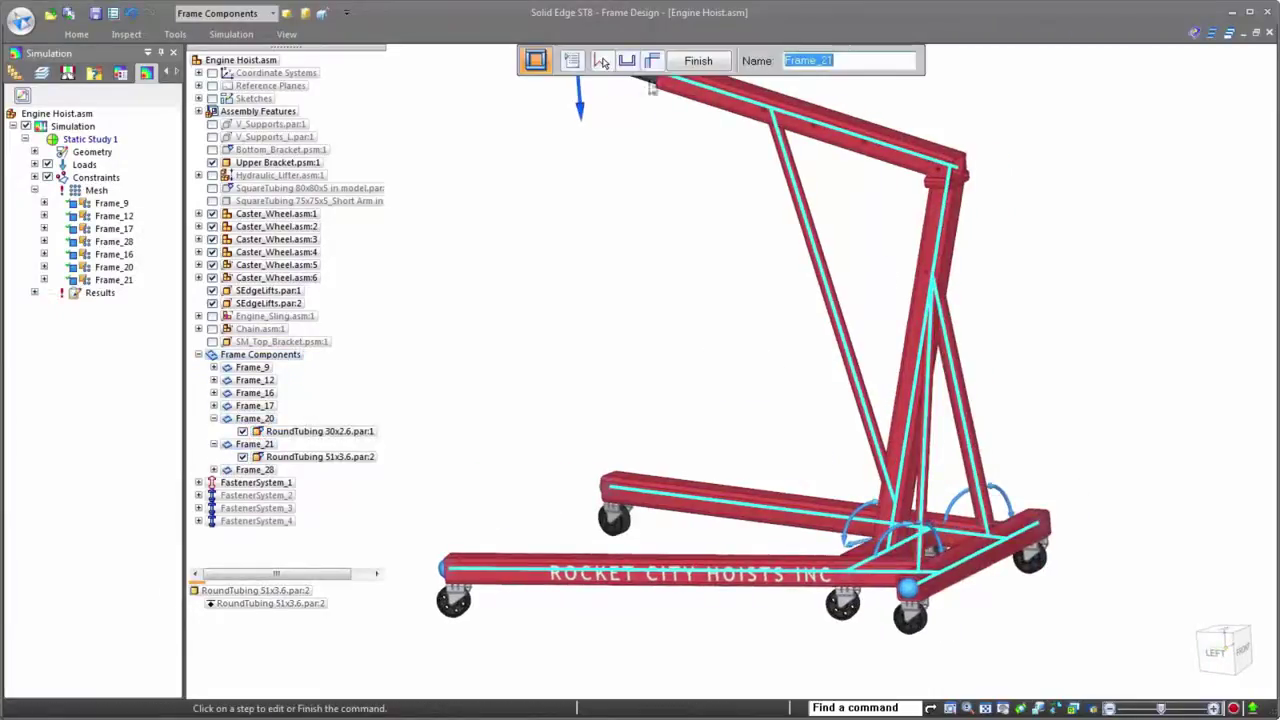
pyautogui.click(602, 61)
pyautogui.click(820, 61)
pyautogui.click(807, 104)
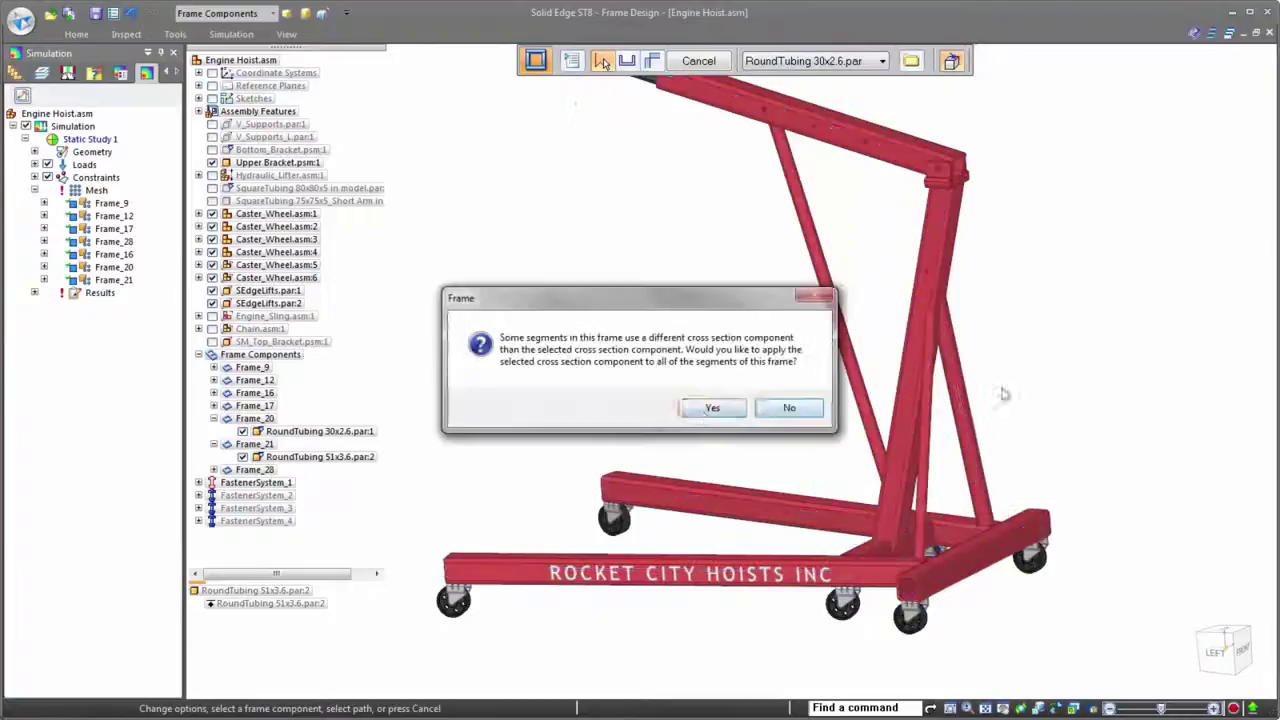
pyautogui.click(711, 406)
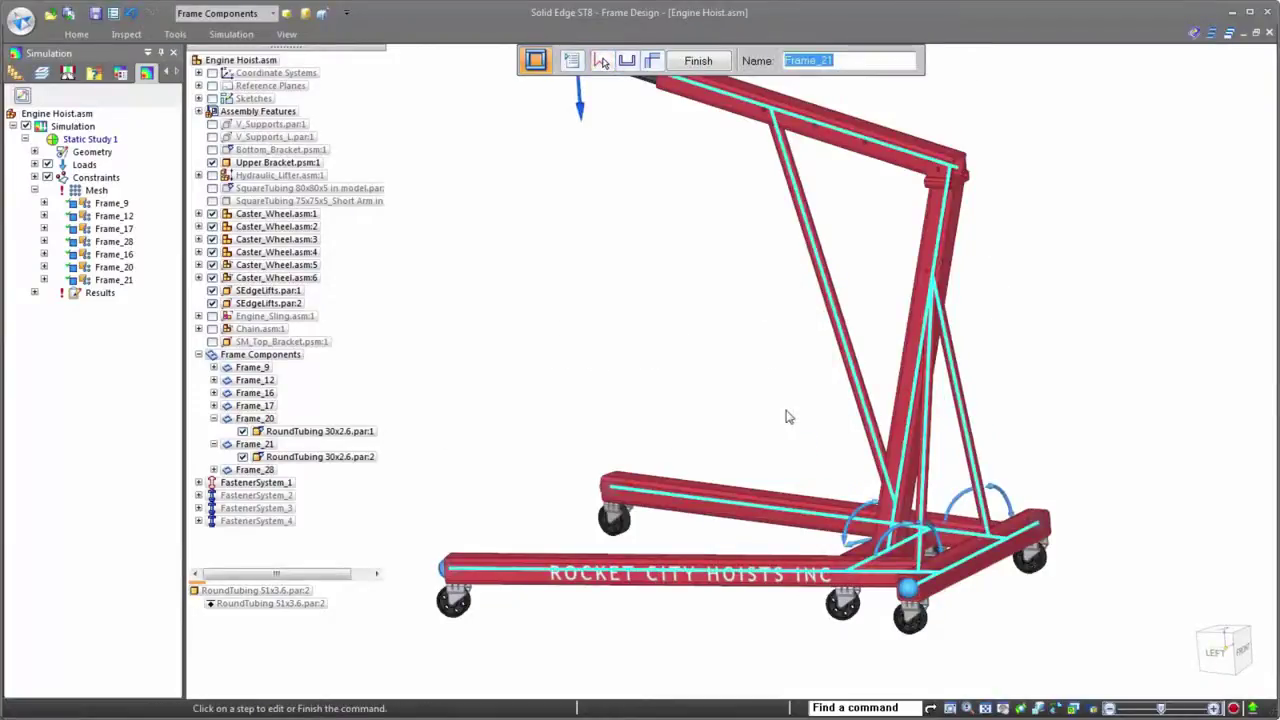
pyautogui.press('Return')
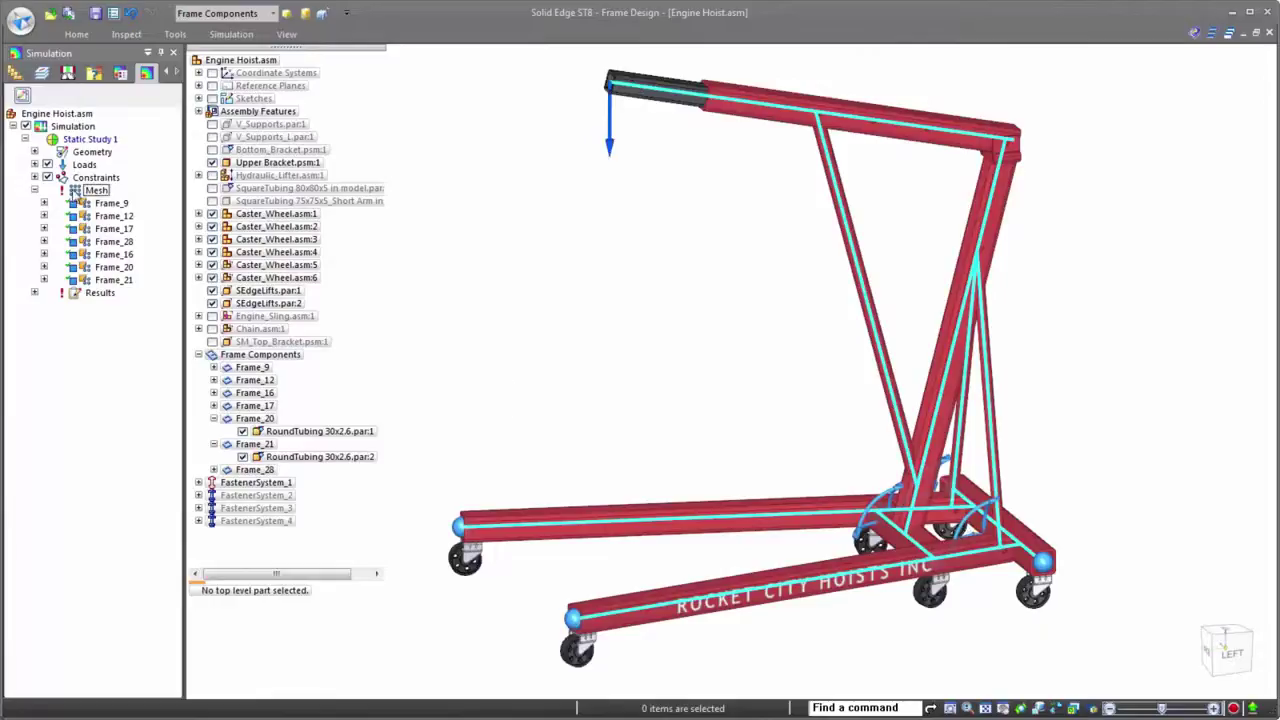
# Solve the static study again and probe the combined beam stress at a node on each rear brace.
pyautogui.click(233, 34)
pyautogui.click(770, 76)
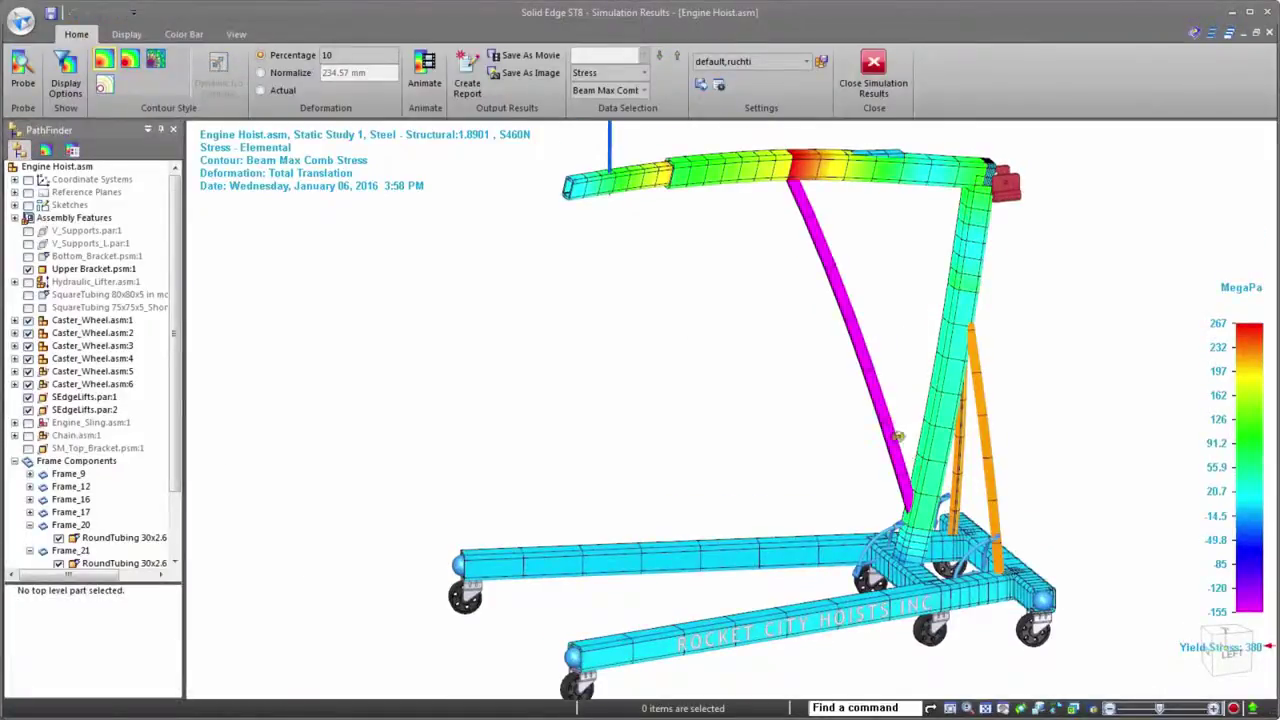
pyautogui.scroll(4, 970, 449)
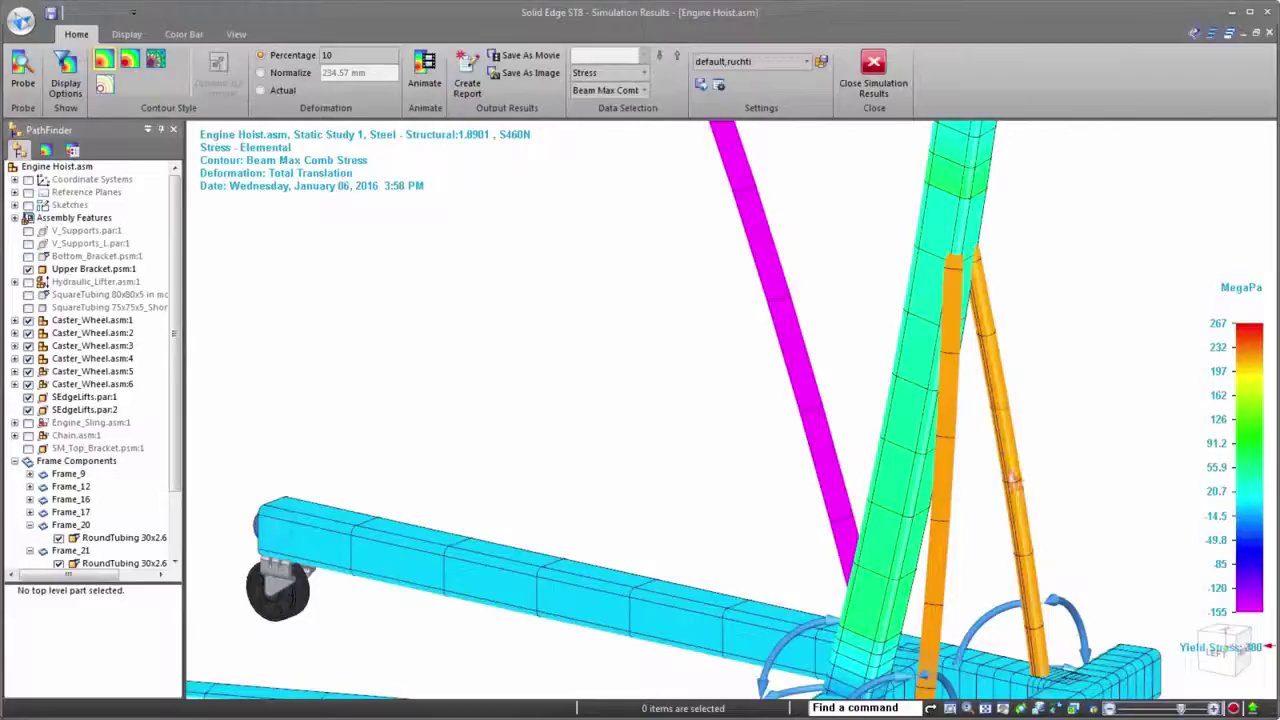
pyautogui.scroll(-5, 968, 460)
pyautogui.click(22, 70)
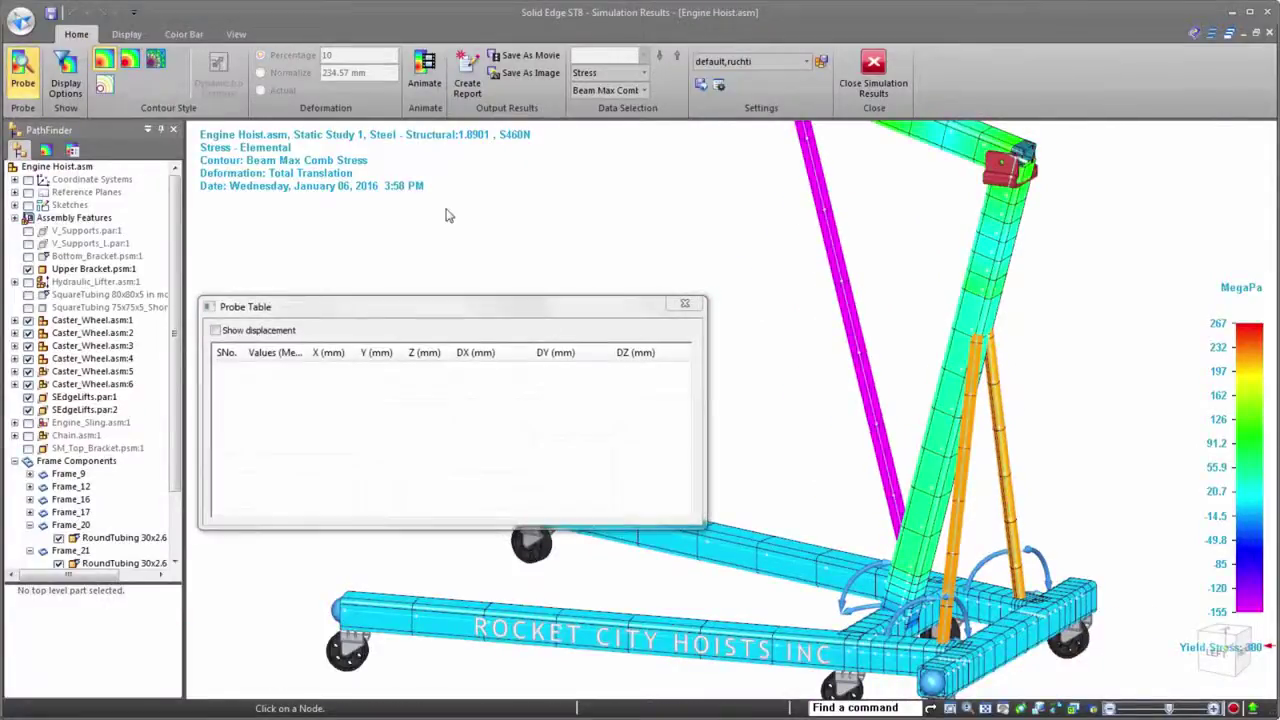
pyautogui.click(999, 430)
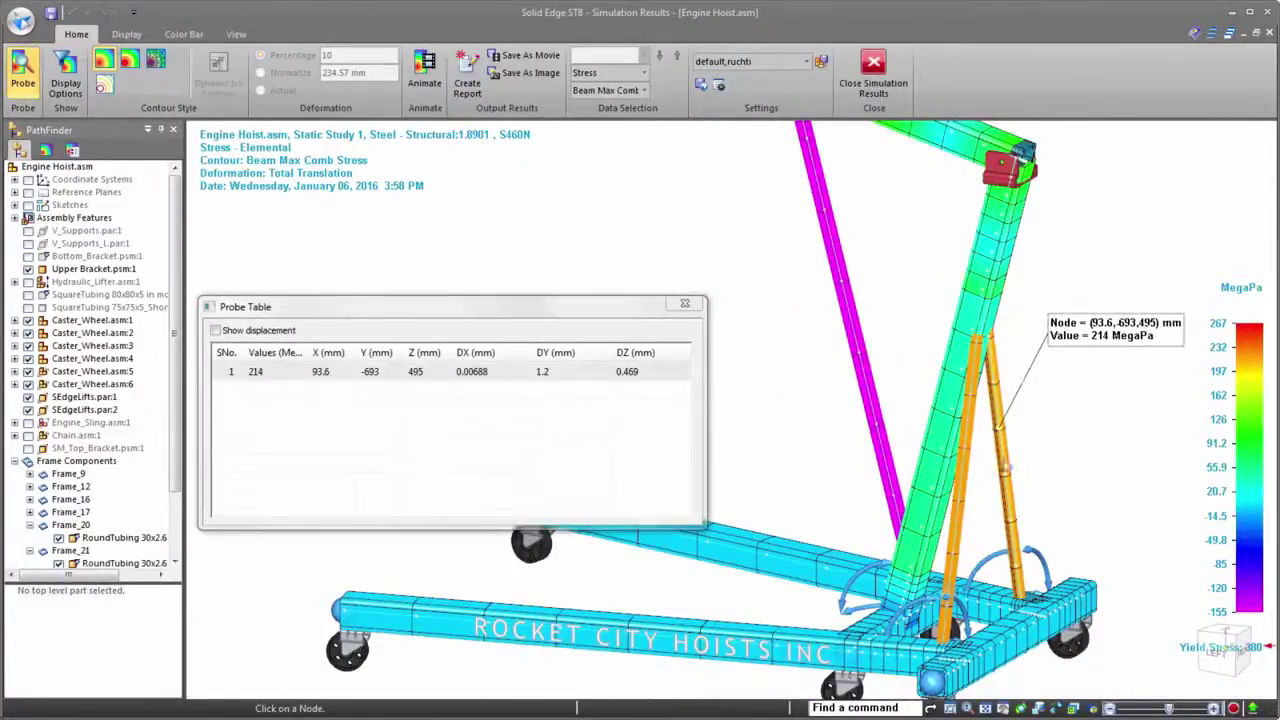
pyautogui.click(967, 449)
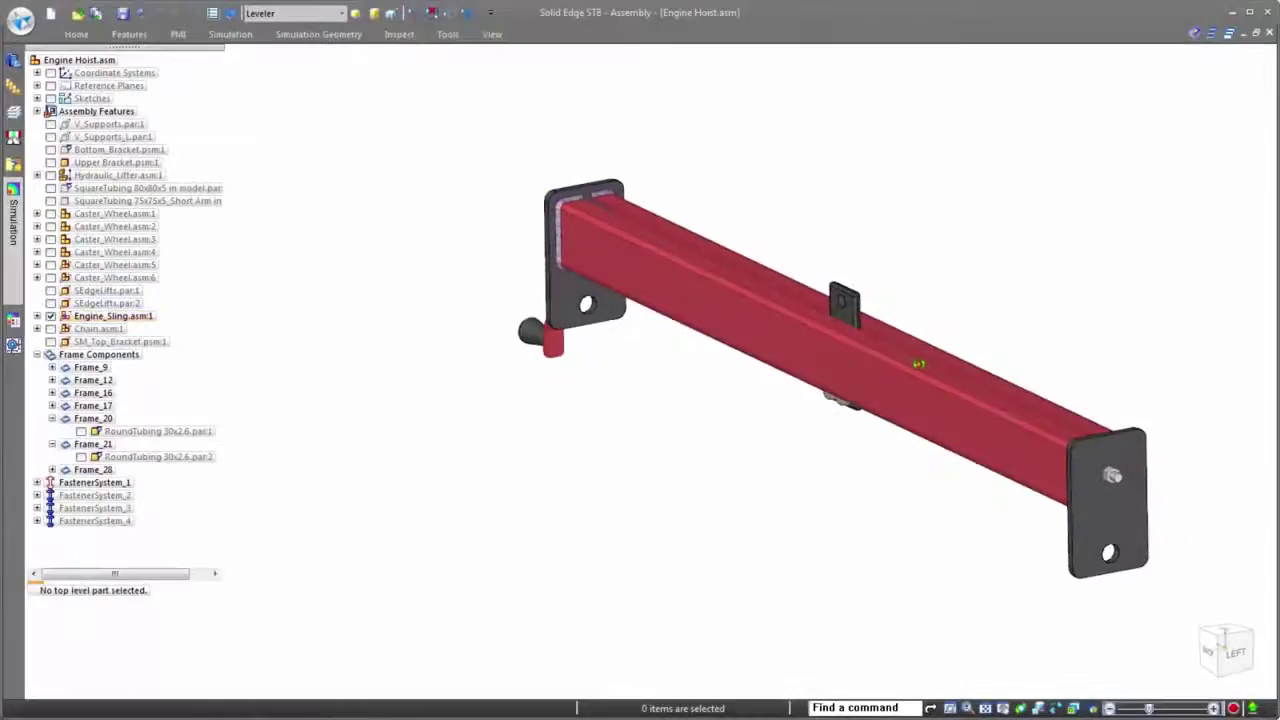
# Clip the engine sling between two planes parallel to its end plate and inspect the threaded bolt and adjustment bracket inside the beam.
pyautogui.scroll(2, 1170, 382)
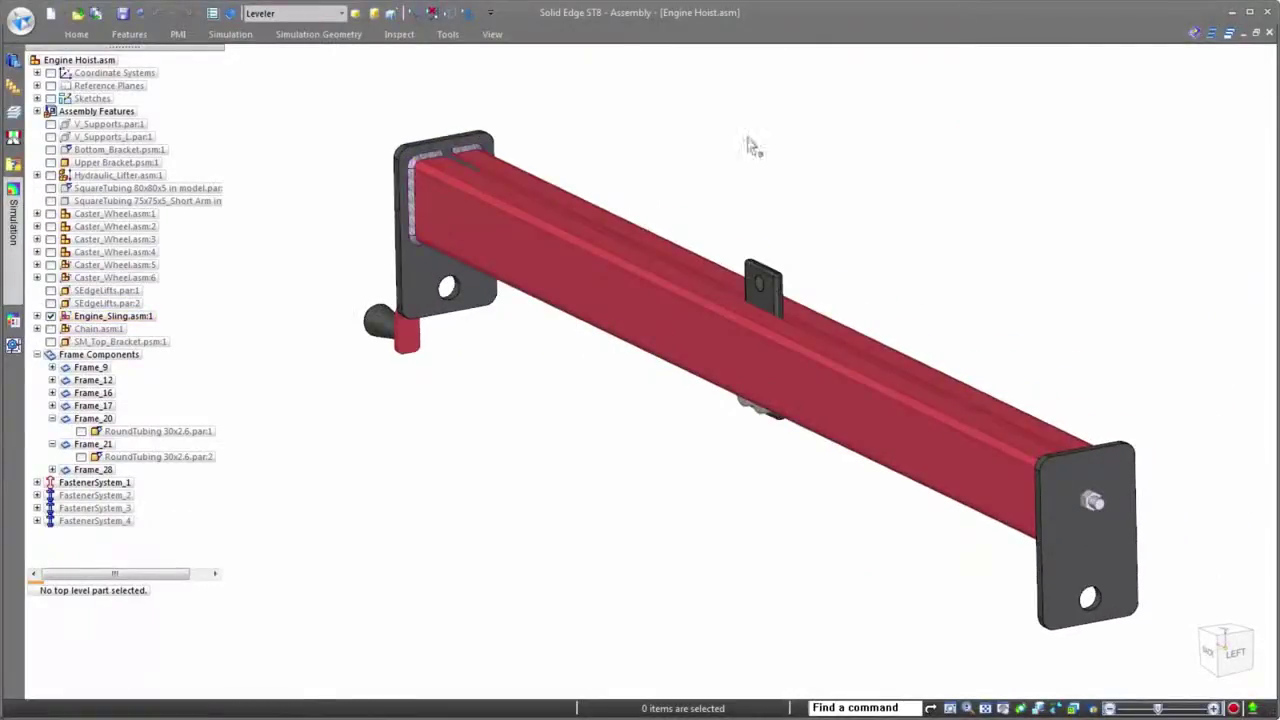
pyautogui.click(497, 35)
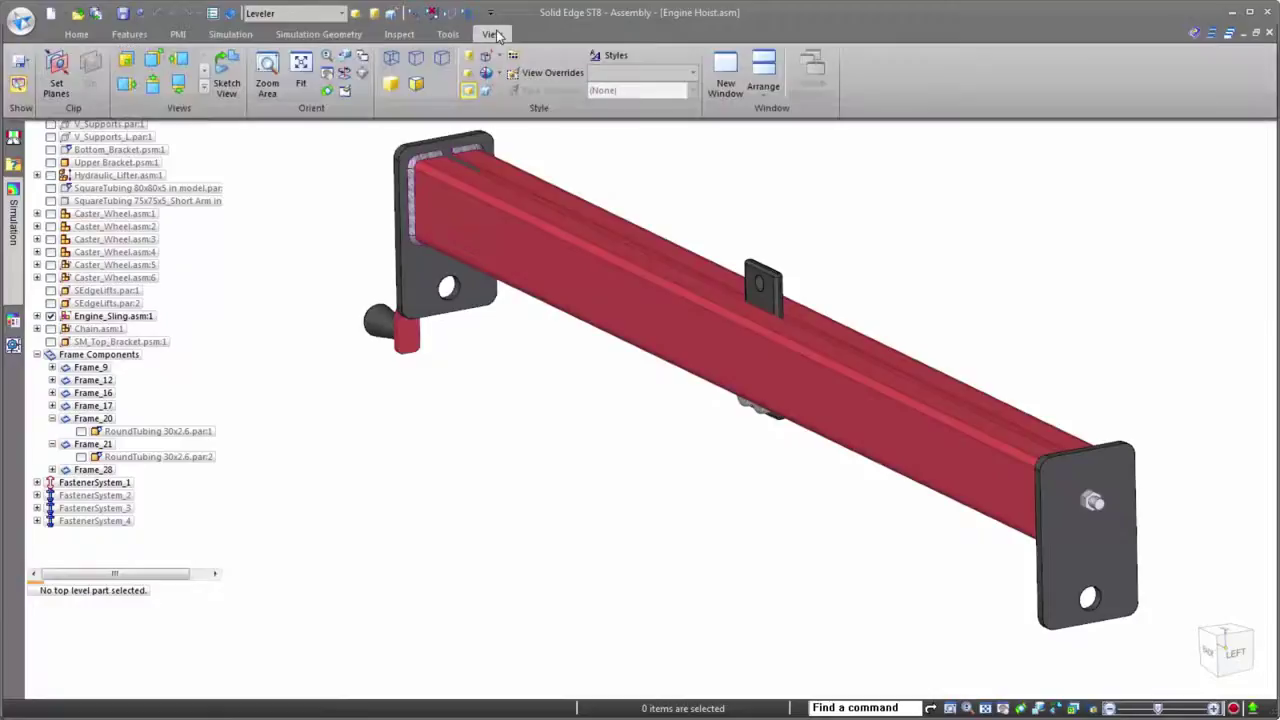
pyautogui.click(64, 82)
pyautogui.click(1097, 548)
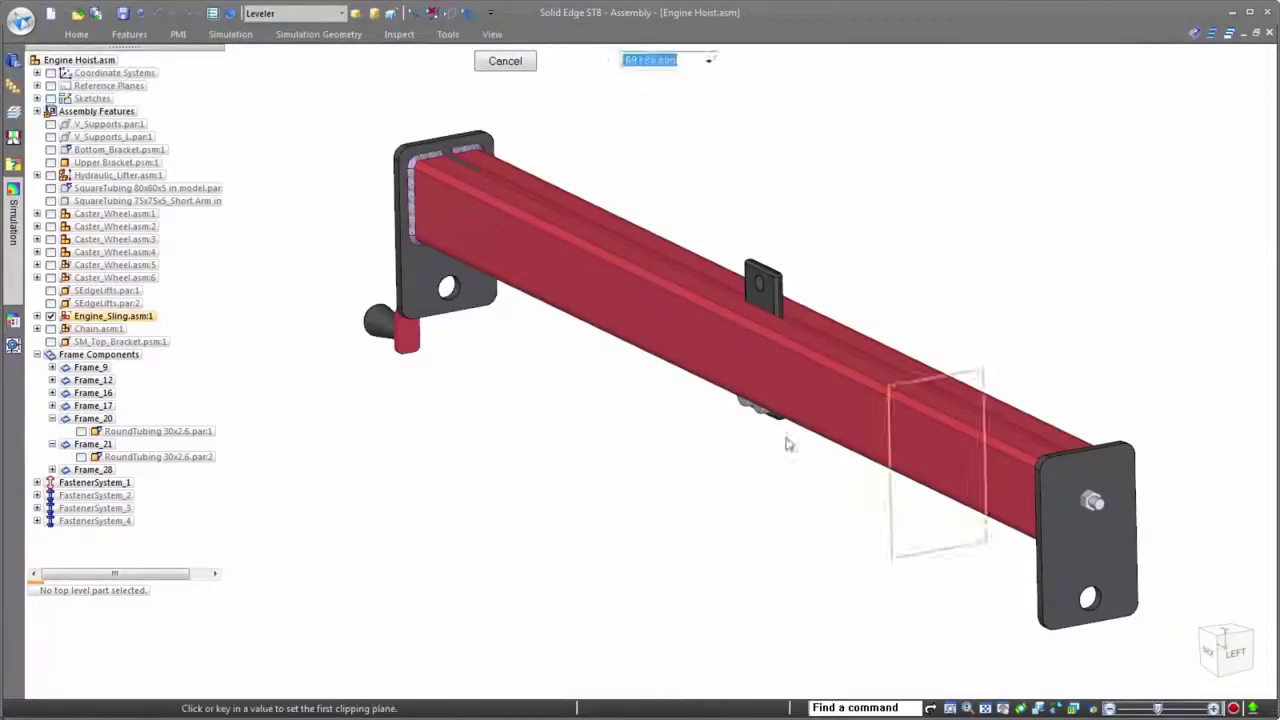
pyautogui.click(400, 258)
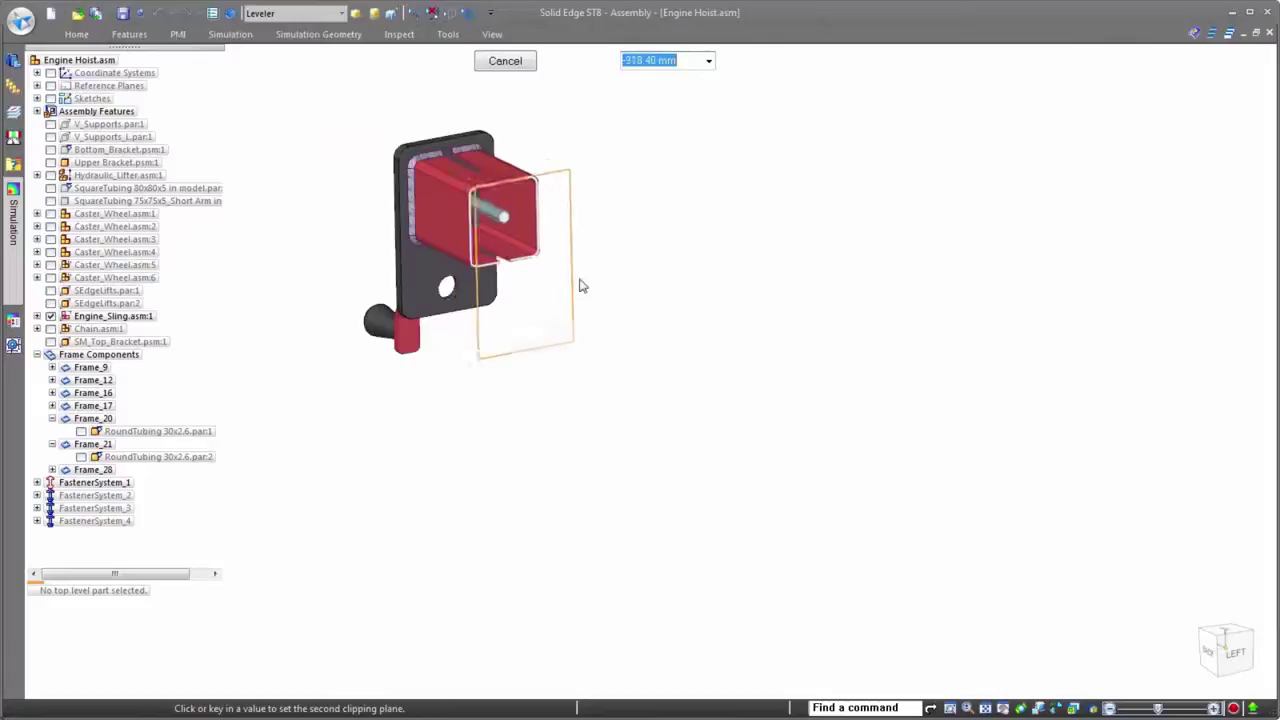
pyautogui.scroll(3, 780, 350)
pyautogui.scroll(5, 886, 394)
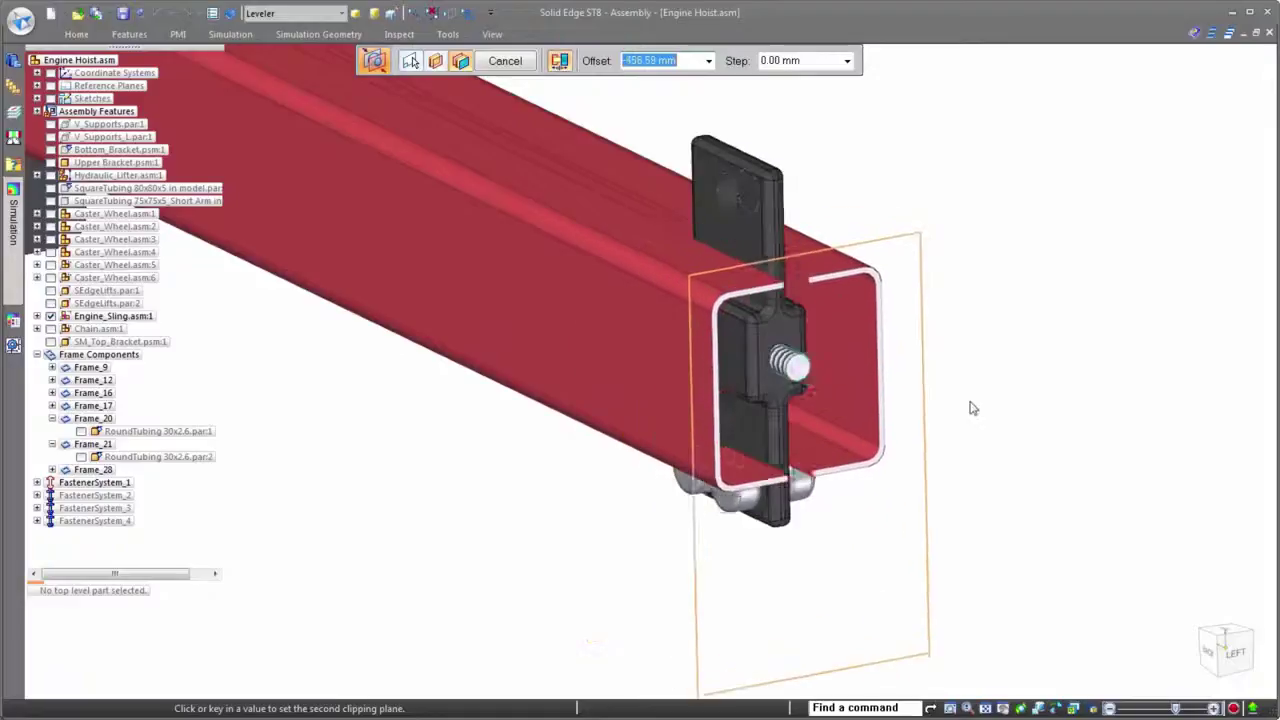
pyautogui.click(994, 417)
pyautogui.scroll(-5, 640, 343)
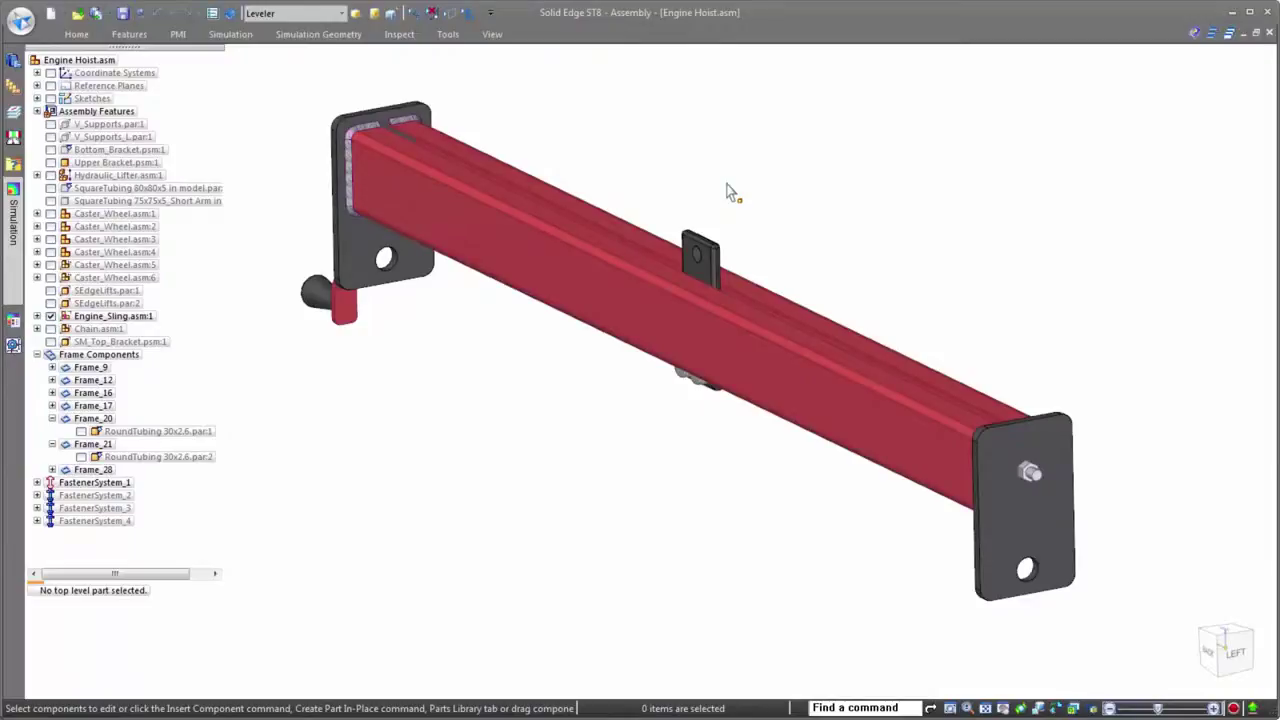
# Create a mid-surface for the sling's welded side plate at the crank end, with an offset ratio of 0.500.
pyautogui.click(325, 34)
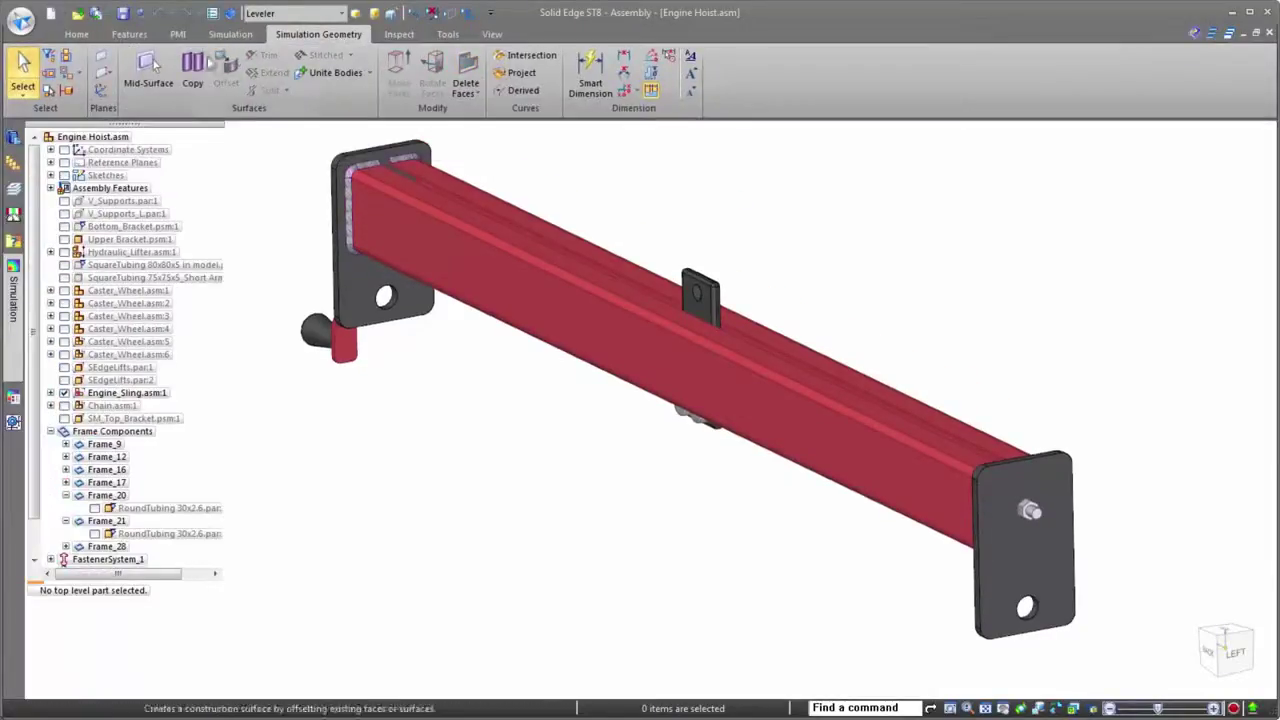
pyautogui.click(150, 68)
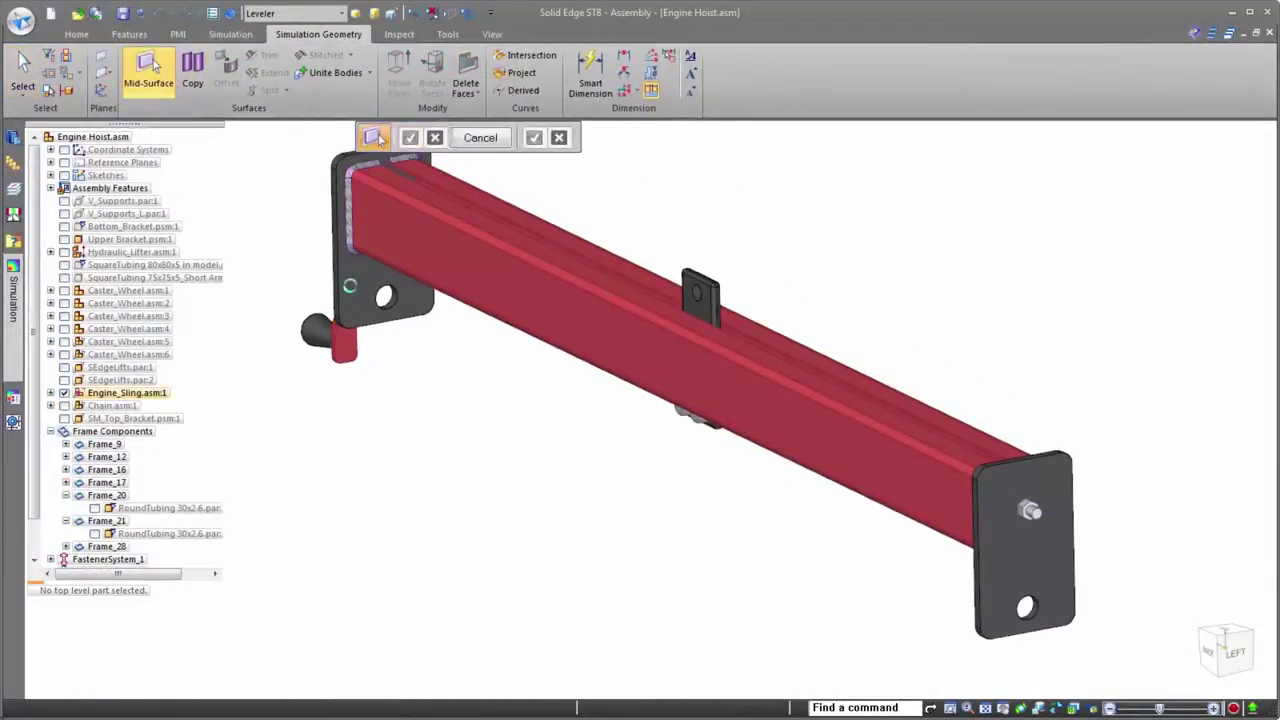
pyautogui.click(358, 294)
pyautogui.click(566, 138)
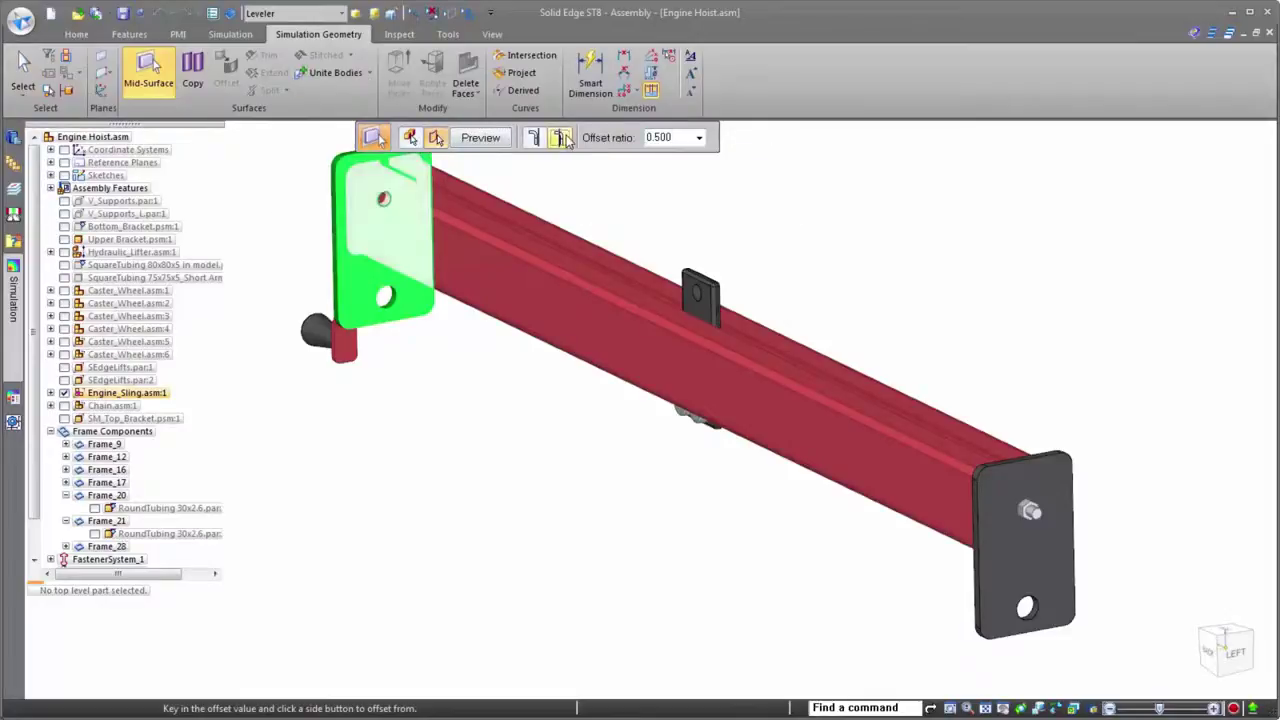
pyautogui.rightClick(303, 145)
pyautogui.rightClick(306, 144)
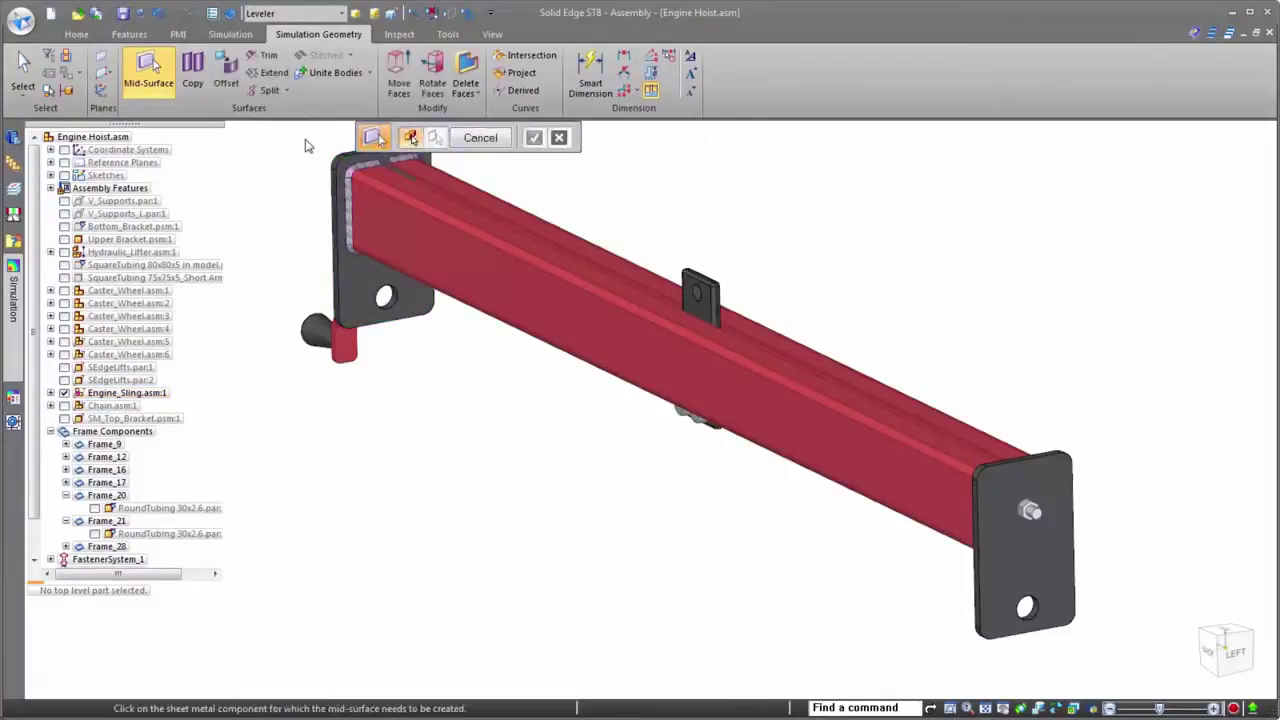
# Create a mid-surface for the welded side plate at the sling end opposite the crank.
pyautogui.click(998, 500)
pyautogui.rightClick(988, 375)
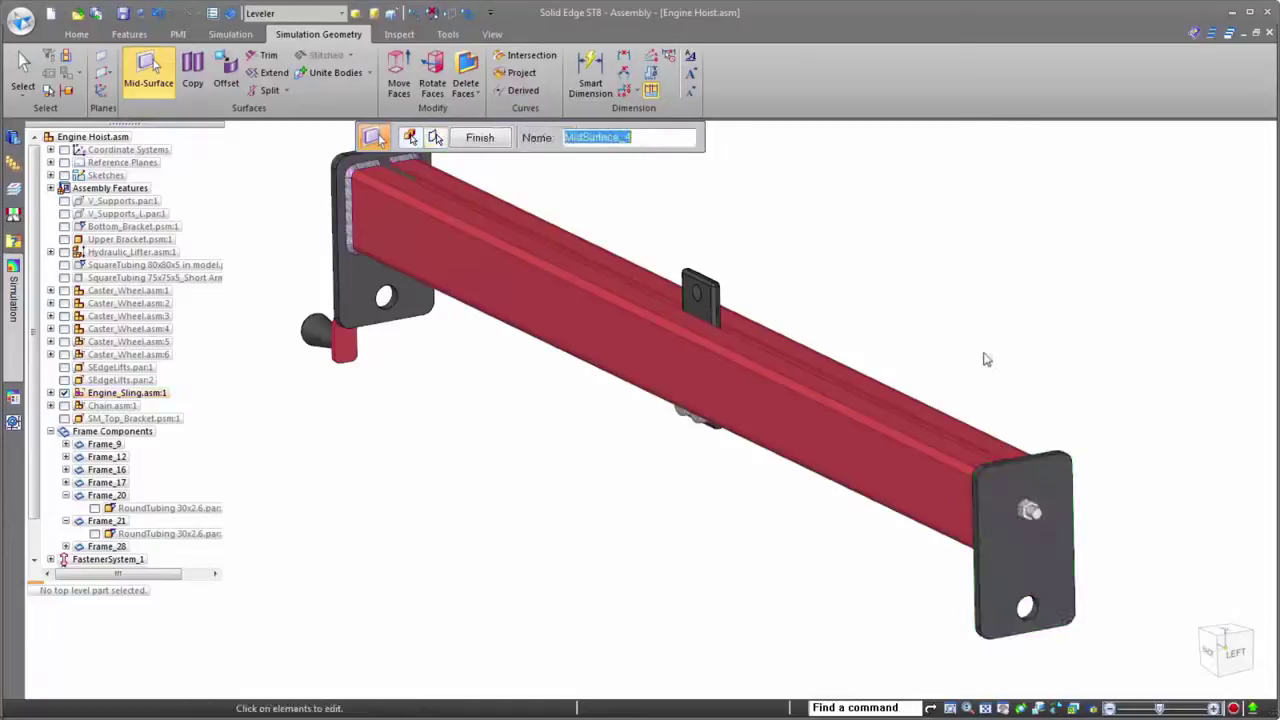
pyautogui.rightClick(979, 306)
pyautogui.rightClick(977, 297)
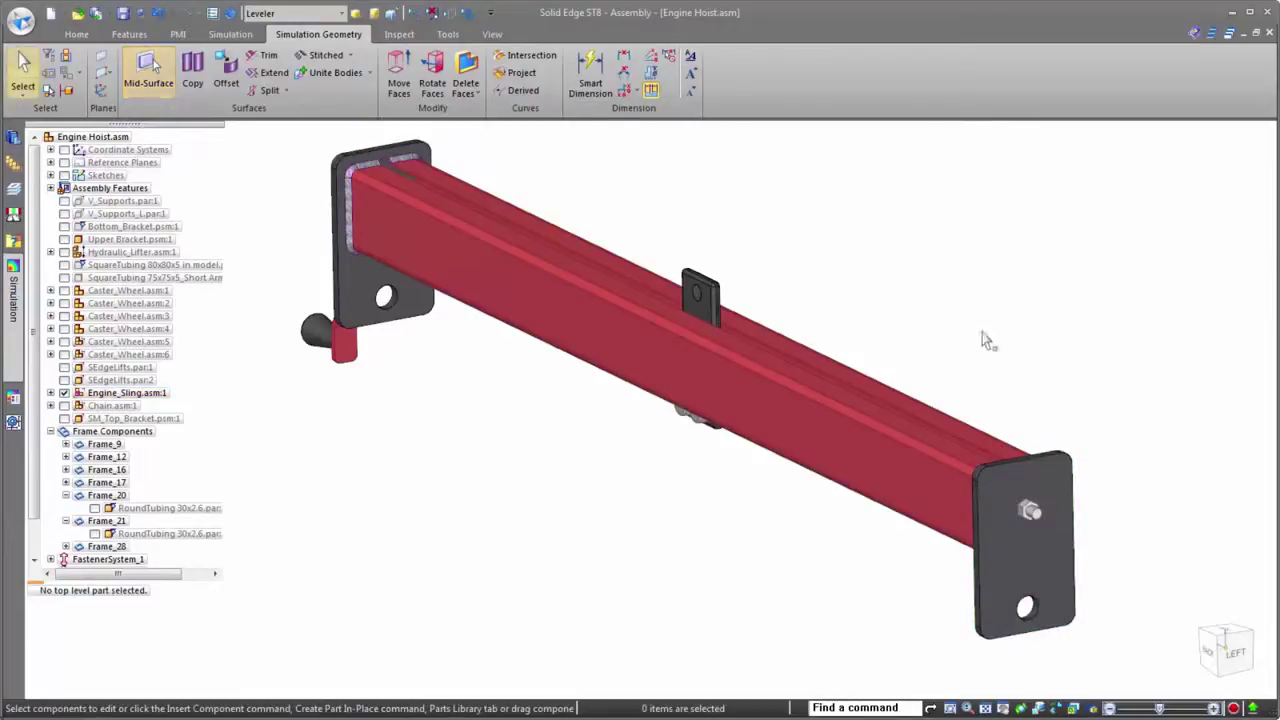
# Hide the Fillet 1 weld and both Welded_sling_side.psm plates in Engine_Sling.asm so only their mid-surfaces remain.
pyautogui.click(358, 240)
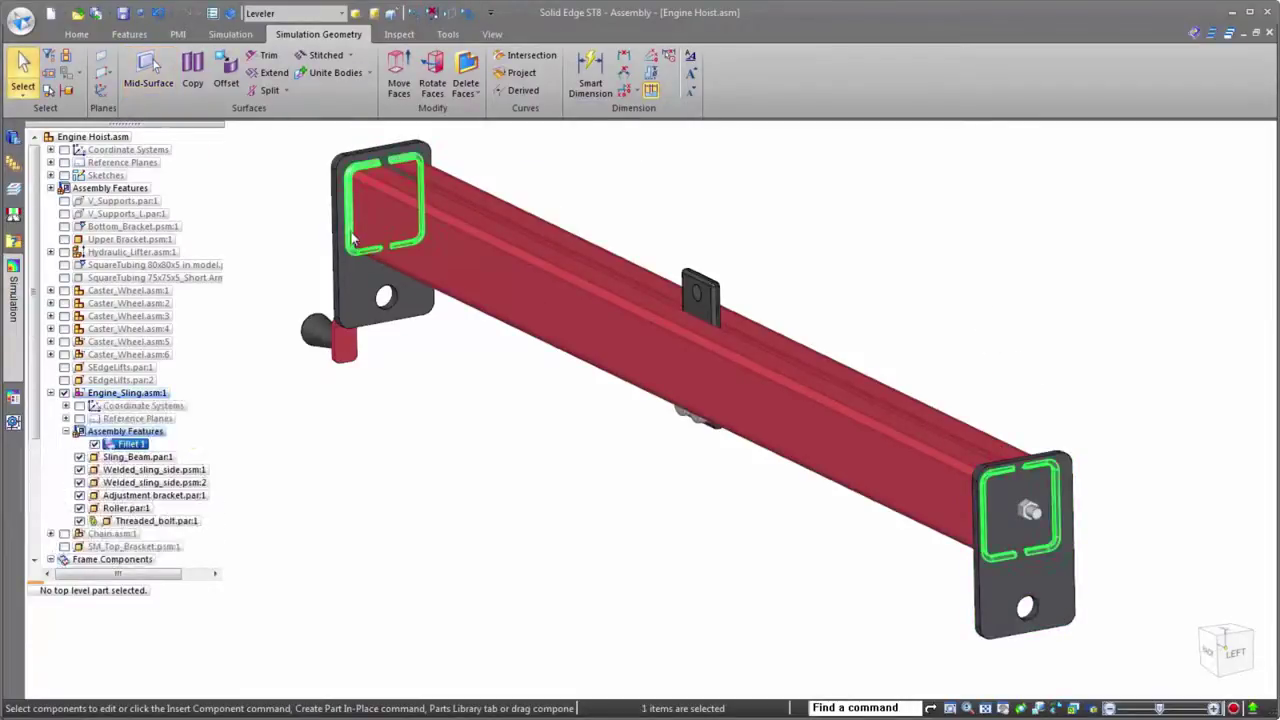
pyautogui.click(80, 469)
pyautogui.click(80, 482)
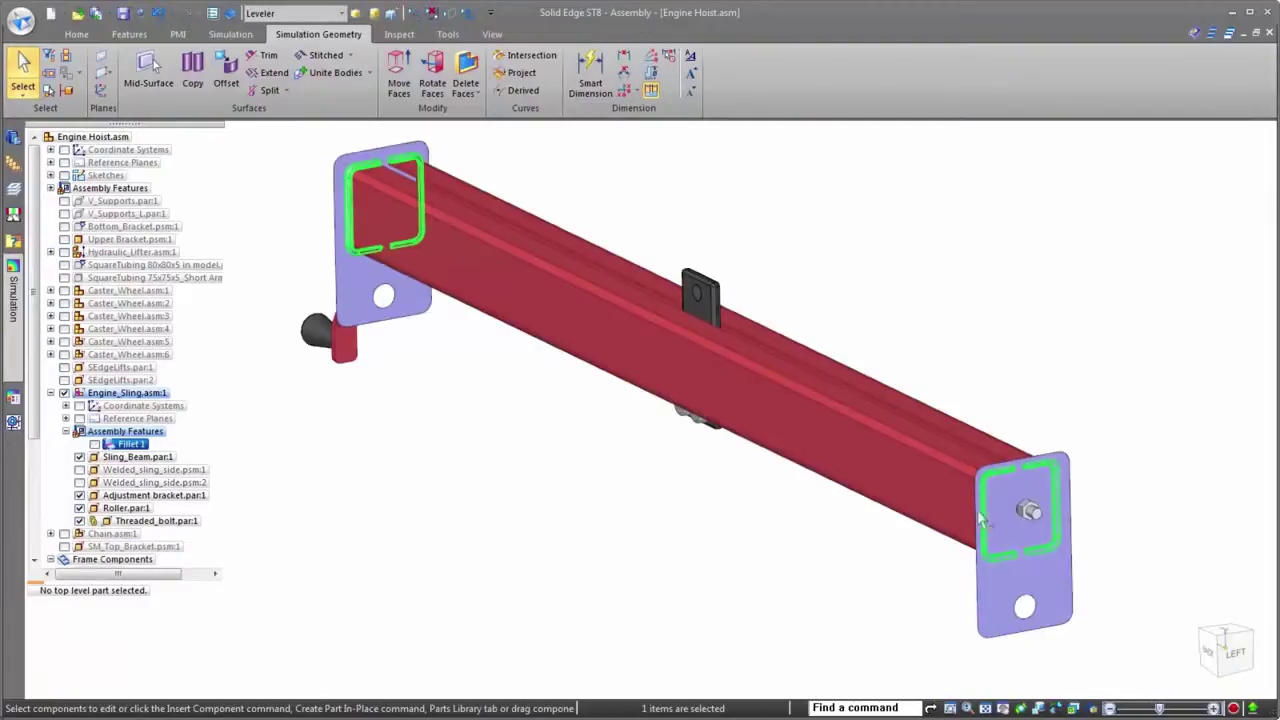
pyautogui.scroll(-1, 980, 517)
pyautogui.click(630, 518)
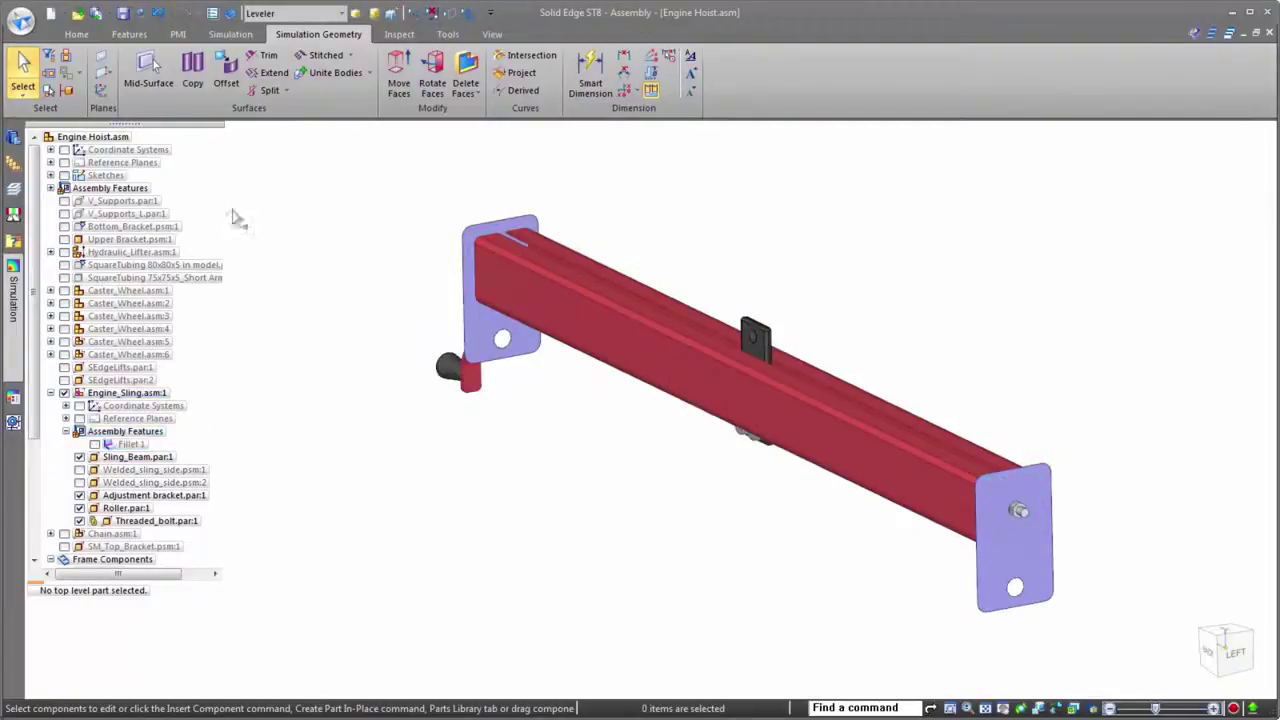
# Create a Linear Static study with the Mixed and General Bodies mesh type, including the sling beam, roller and both mid-surfaces.
pyautogui.click(13, 300)
pyautogui.click(78, 204)
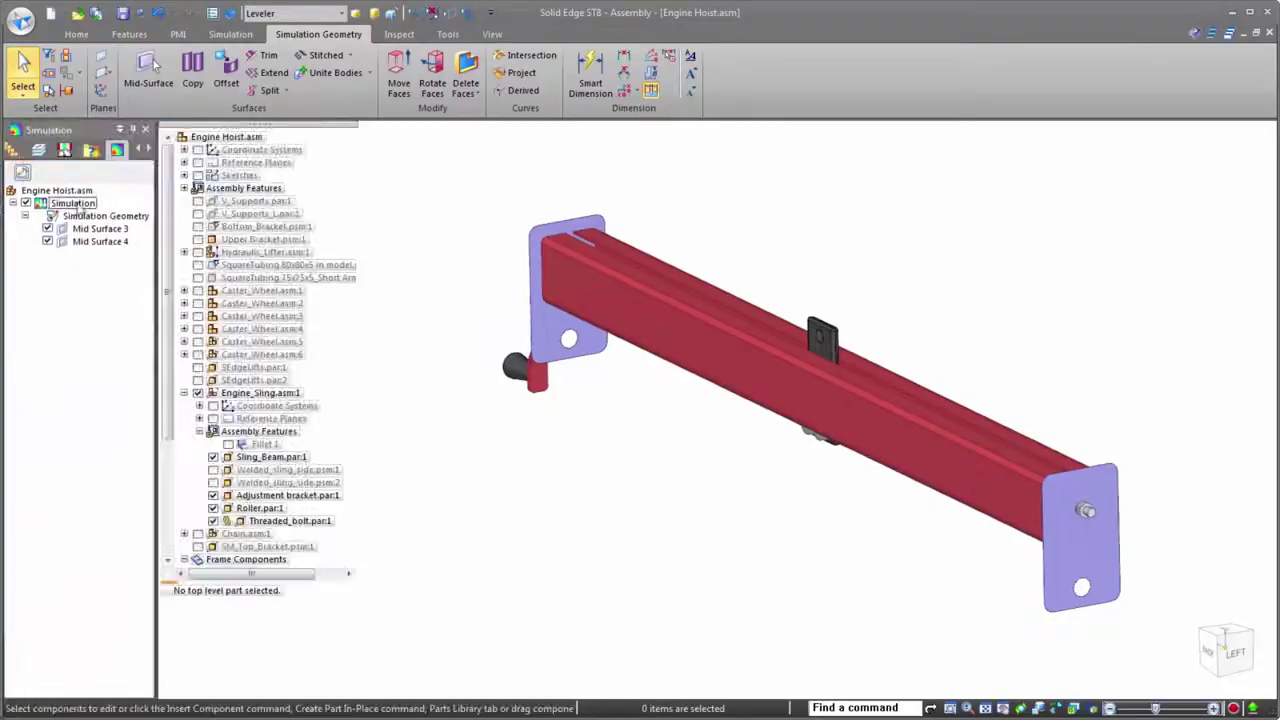
pyautogui.rightClick(78, 204)
pyautogui.click(95, 229)
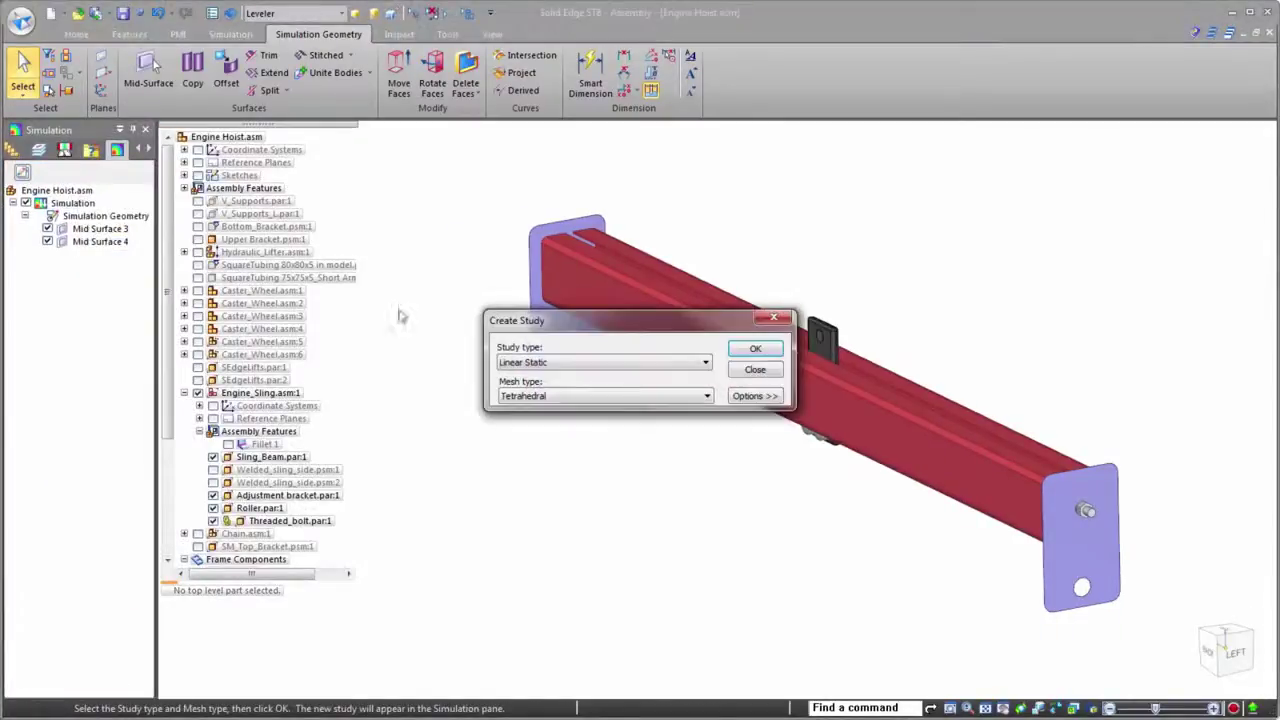
pyautogui.click(555, 396)
pyautogui.click(560, 429)
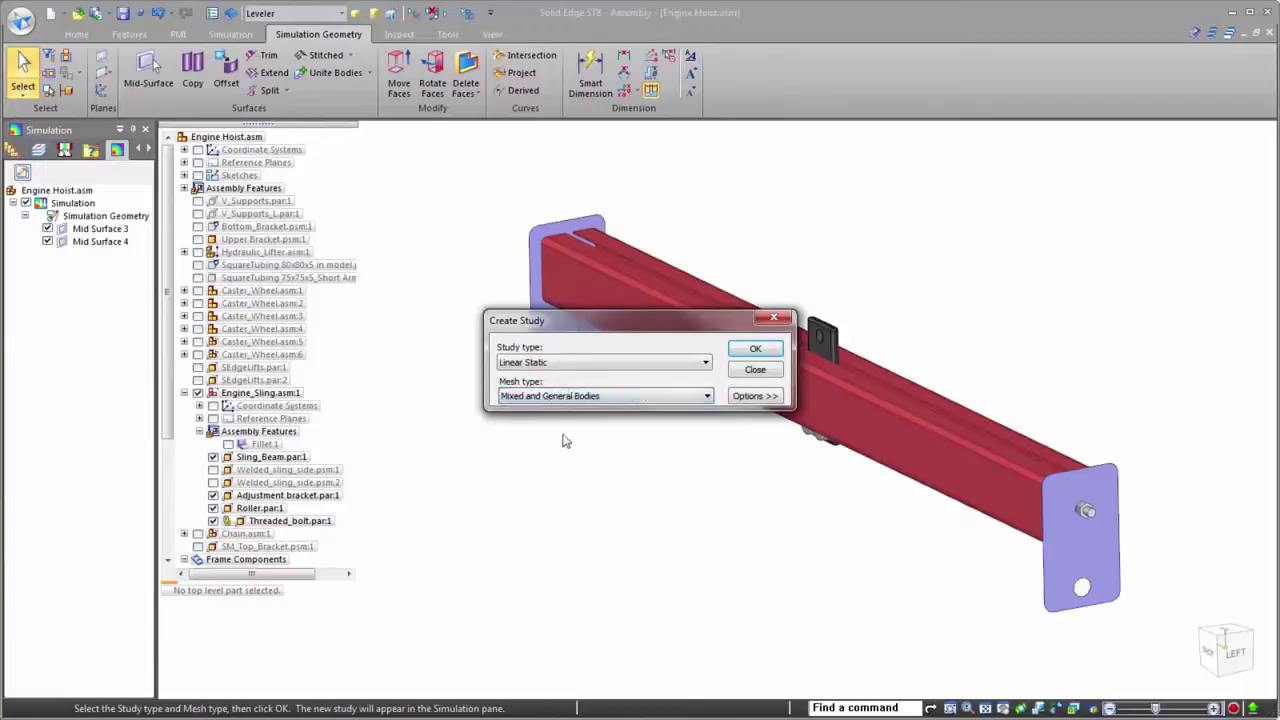
pyautogui.click(756, 351)
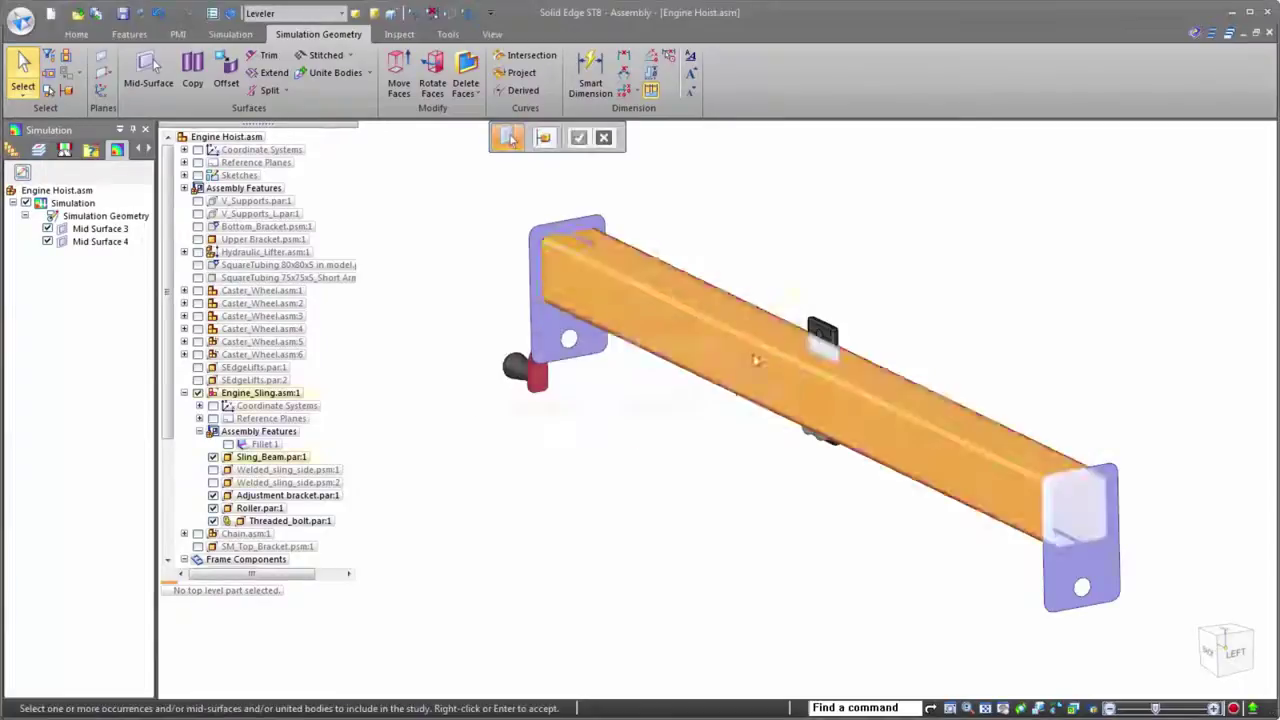
pyautogui.click(705, 336)
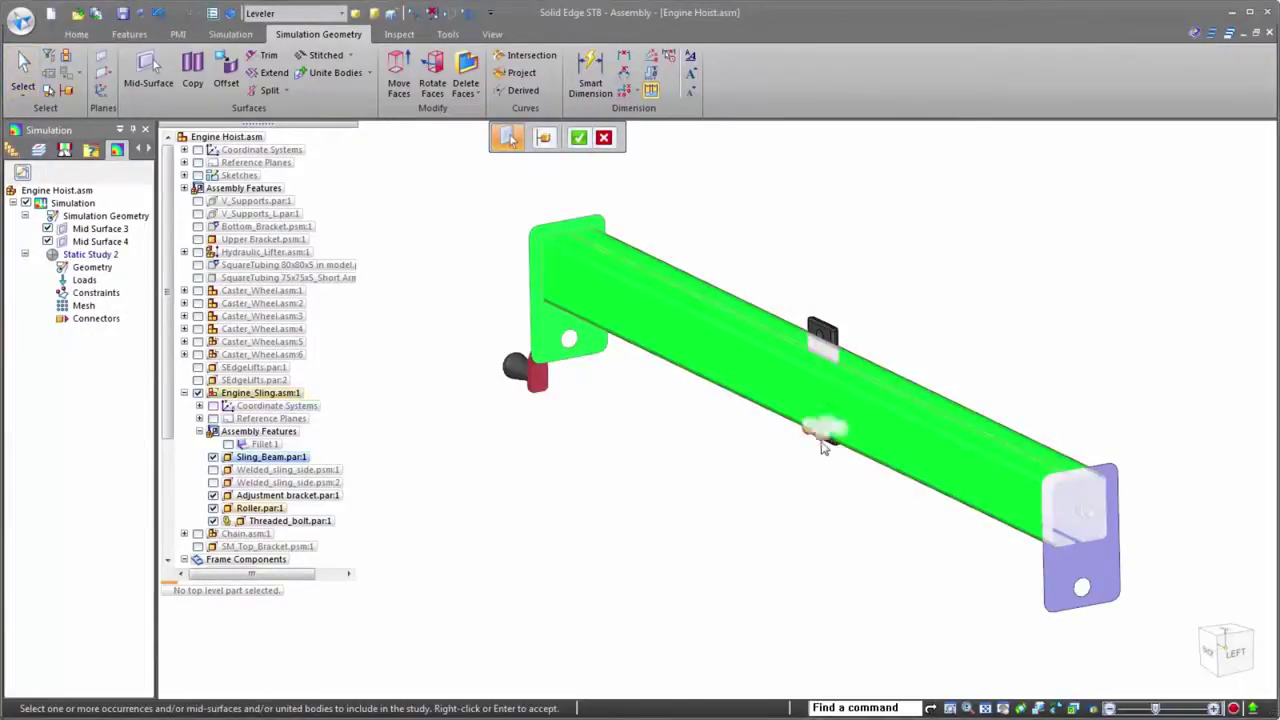
pyautogui.click(1078, 560)
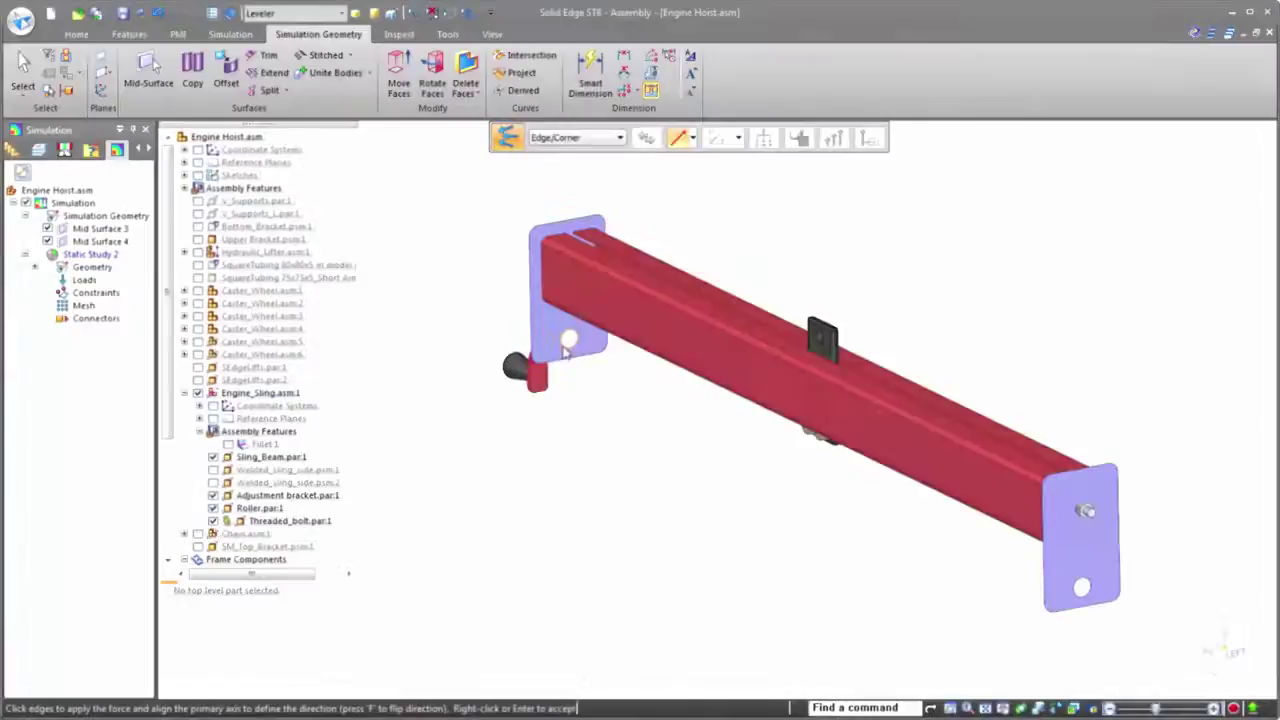
# Apply a downward force on the edges of the lower holes in both mid-surface side plates.
pyautogui.click(565, 347)
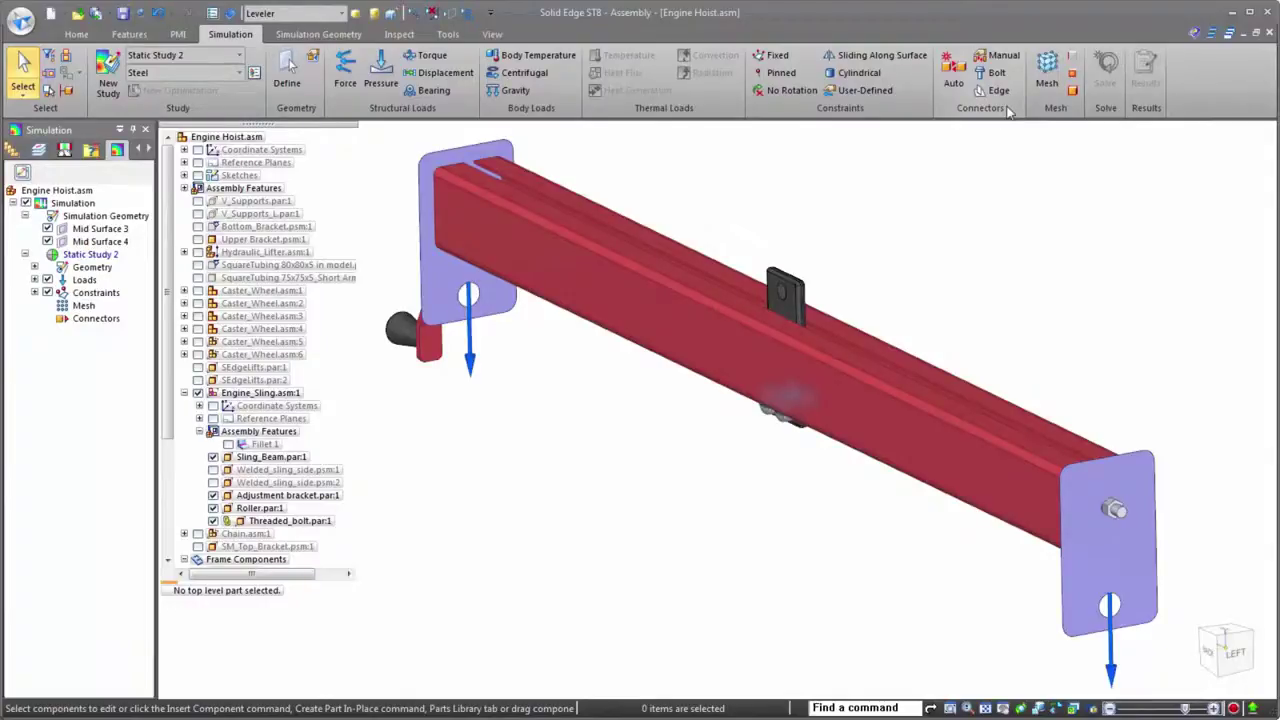
# Run the automatic glue connector search on all sling components with a 5 mm search distance.
pyautogui.click(953, 75)
pyautogui.click(738, 141)
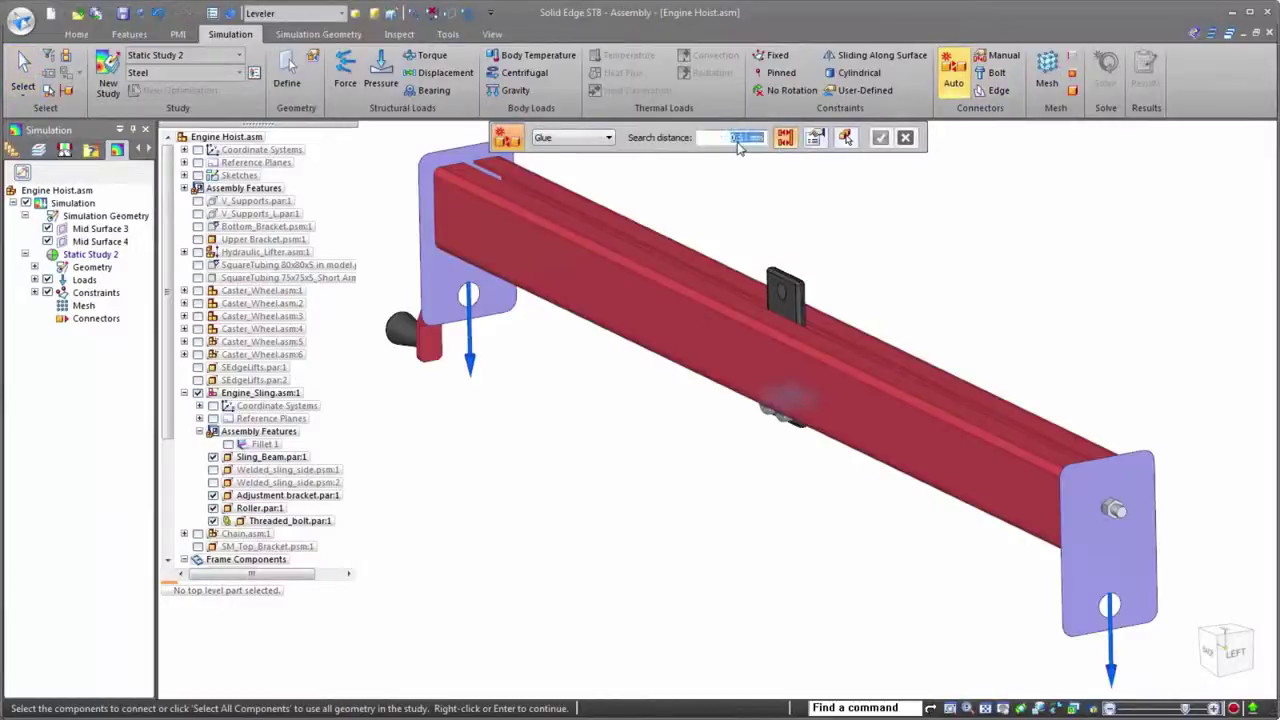
pyautogui.write('5')
pyautogui.scroll(-1, 812, 242)
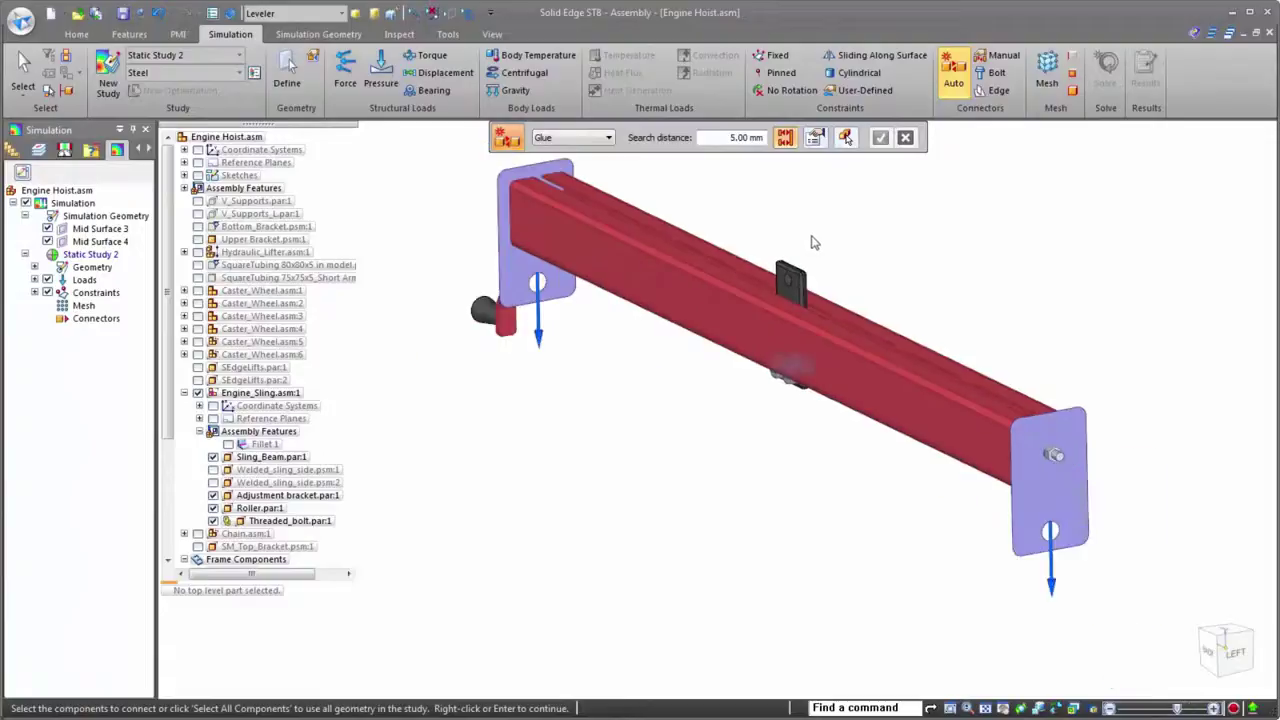
pyautogui.moveTo(1150, 611); pyautogui.dragTo(461, 144)
pyautogui.rightClick(614, 340)
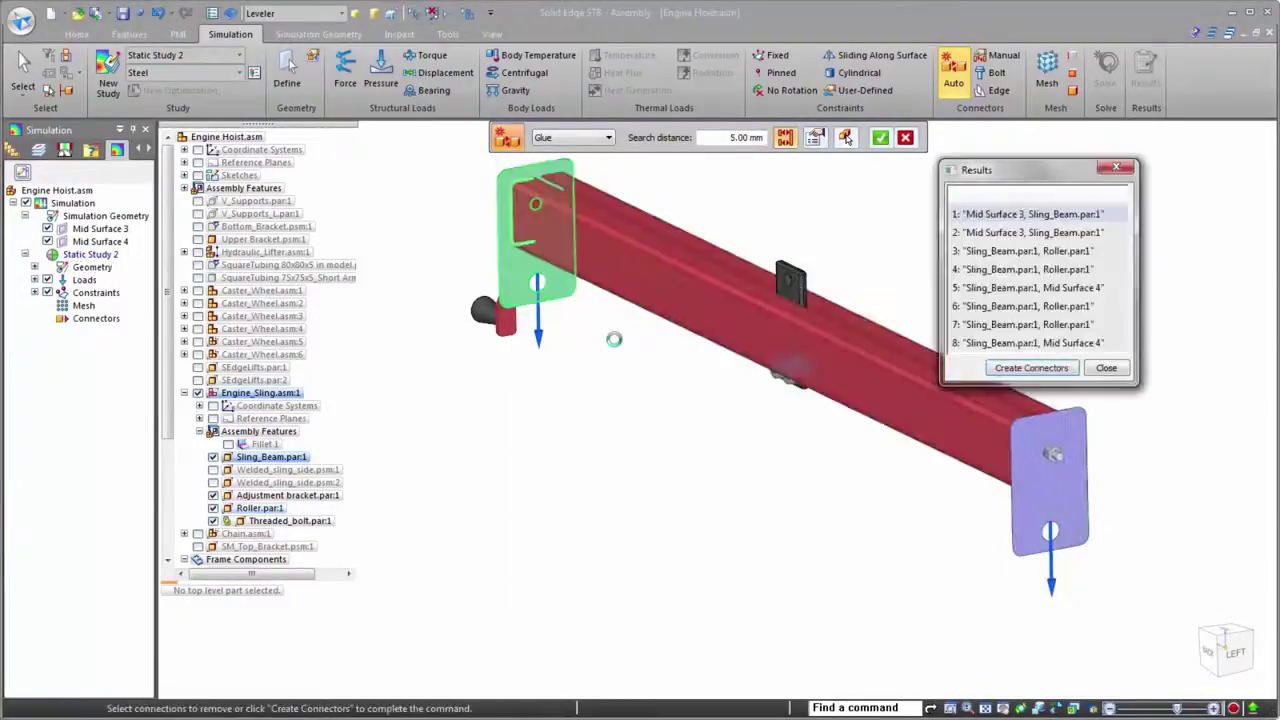
# Review the detected face pairs between the sling beam, roller and mid-surfaces and create glue connectors from all of them.
pyautogui.click(1028, 251)
pyautogui.click(1028, 270)
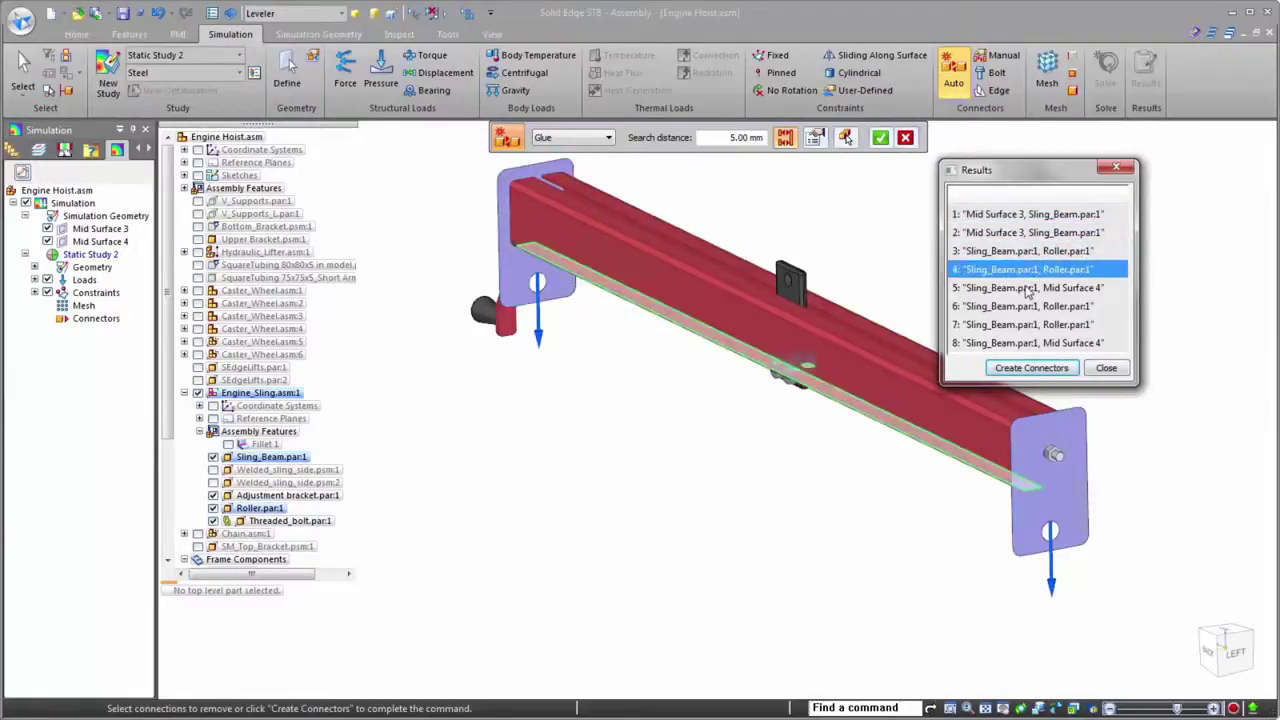
pyautogui.click(1027, 288)
pyautogui.click(1025, 306)
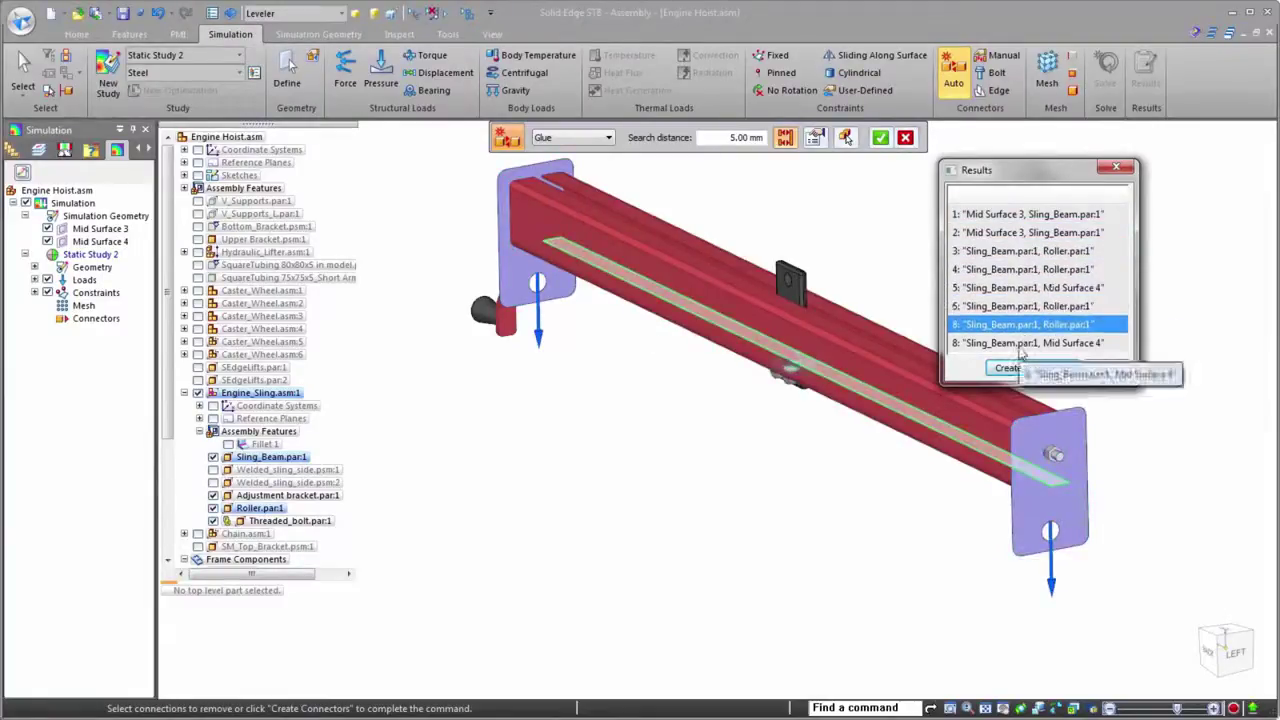
pyautogui.click(1024, 343)
pyautogui.click(1026, 368)
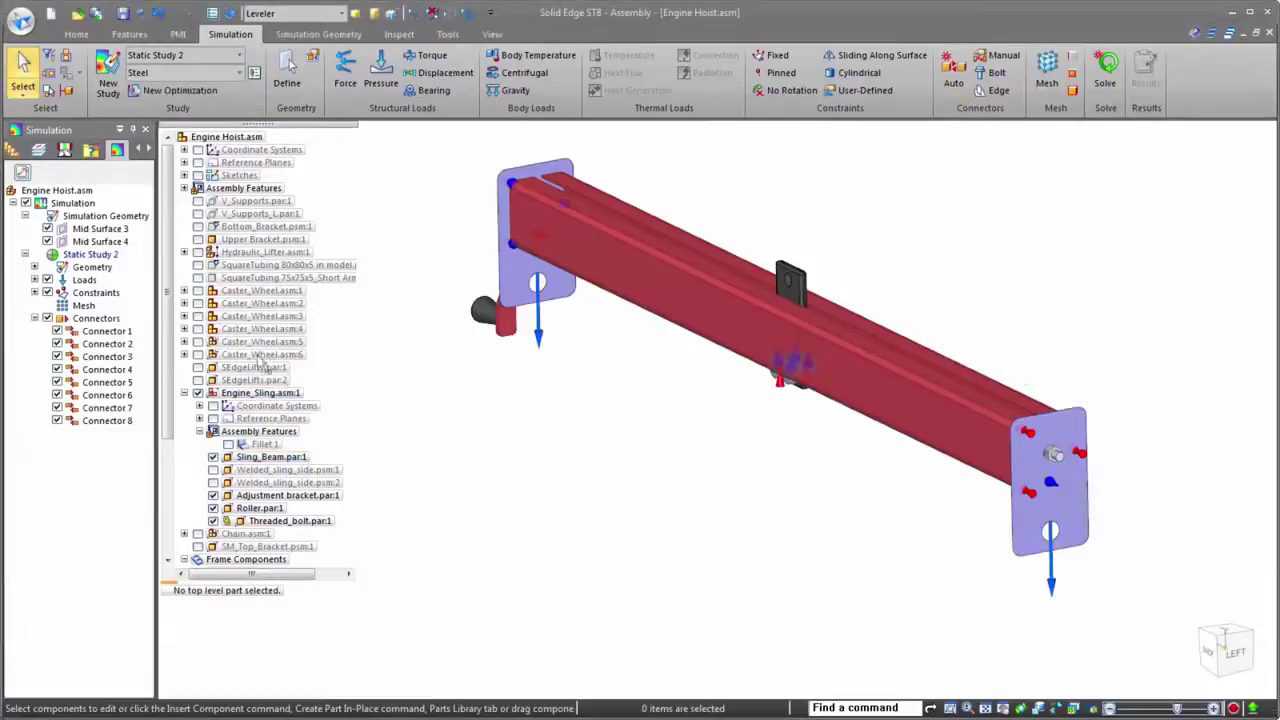
# Review the mixed mesh's sizing, solid and surface options, accept them, and mesh and solve Static Study 2.
pyautogui.rightClick(84, 305)
pyautogui.click(104, 355)
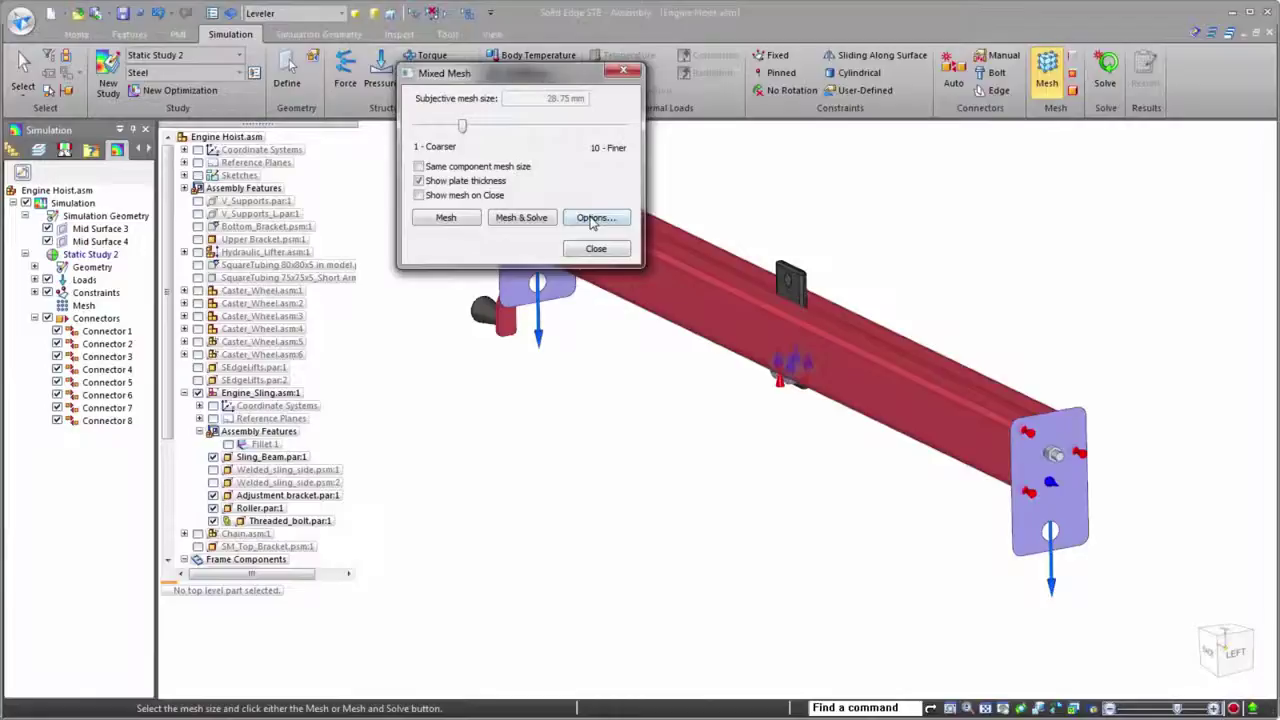
pyautogui.click(592, 219)
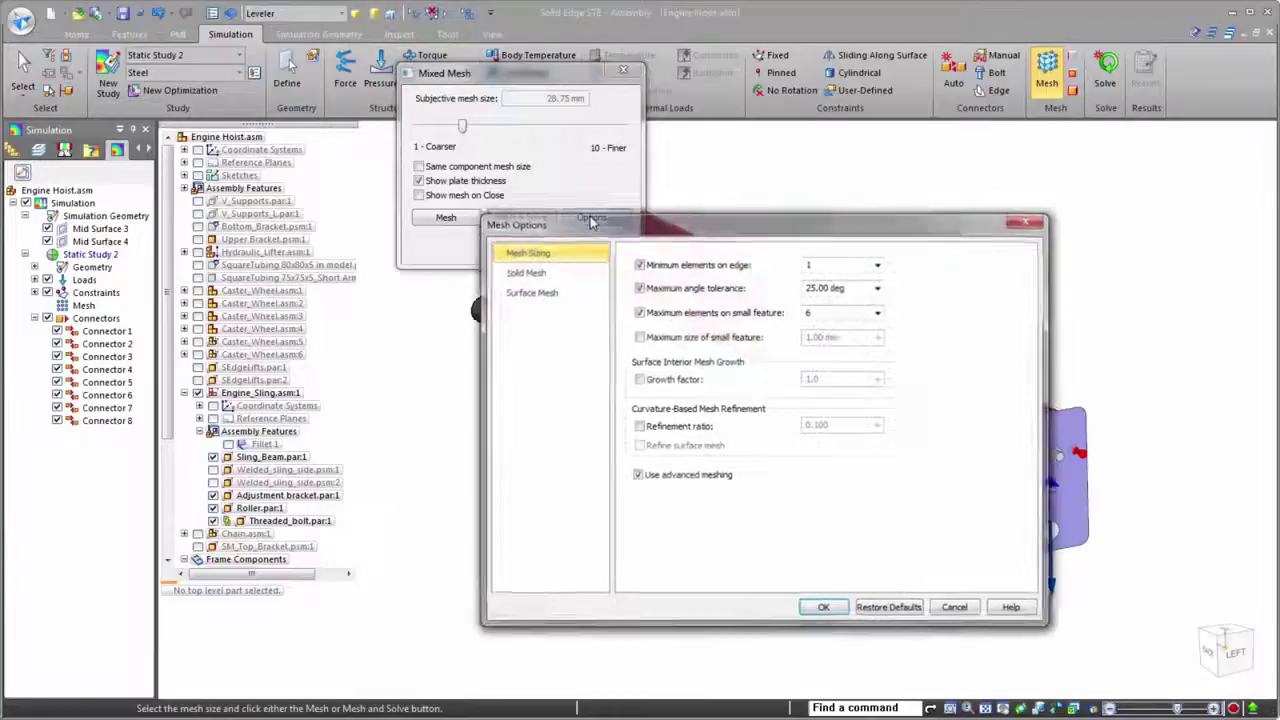
pyautogui.click(557, 277)
pyautogui.click(577, 296)
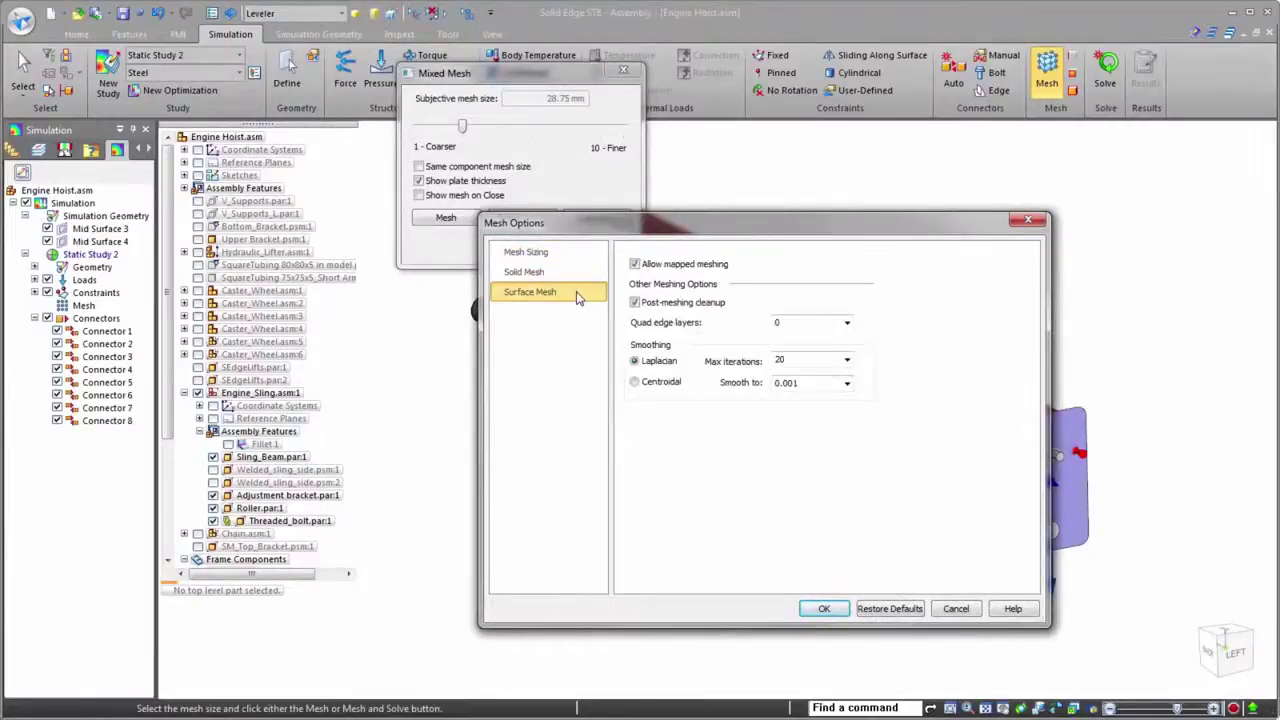
pyautogui.click(582, 258)
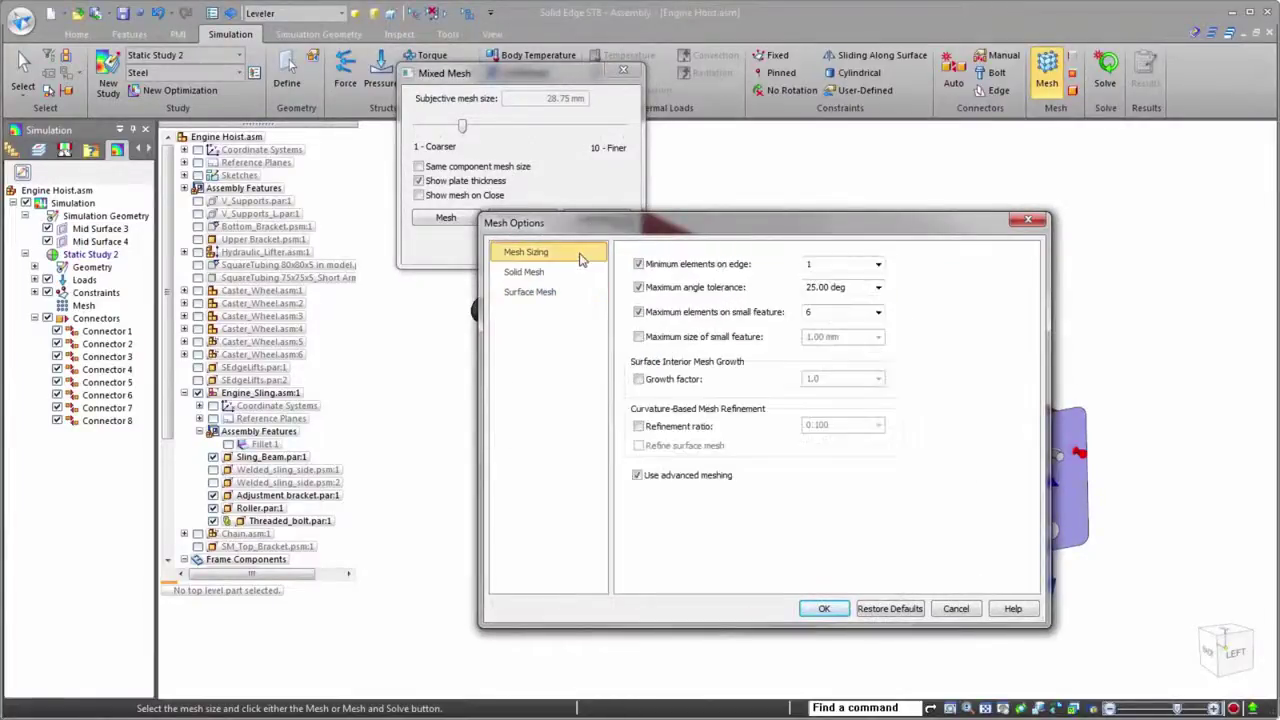
pyautogui.click(824, 609)
pyautogui.click(517, 224)
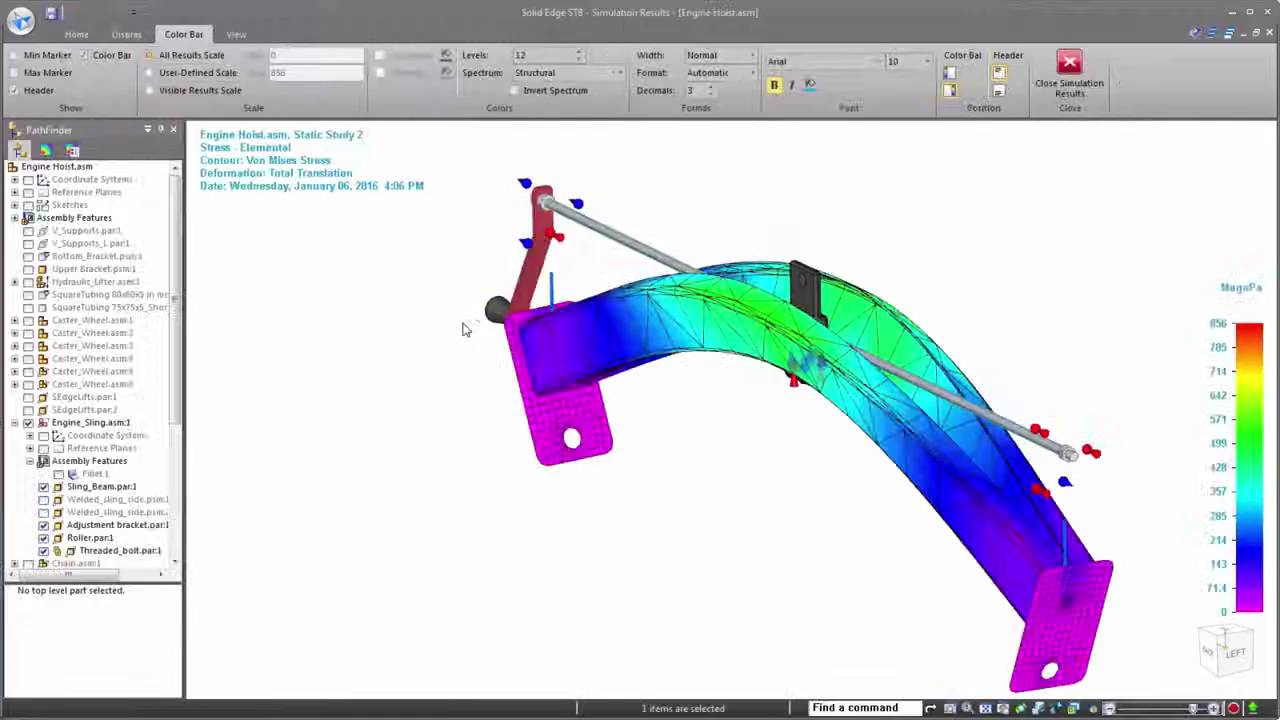
# Display the Total Translation displacement results at actual deformation scale.
pyautogui.click(72, 36)
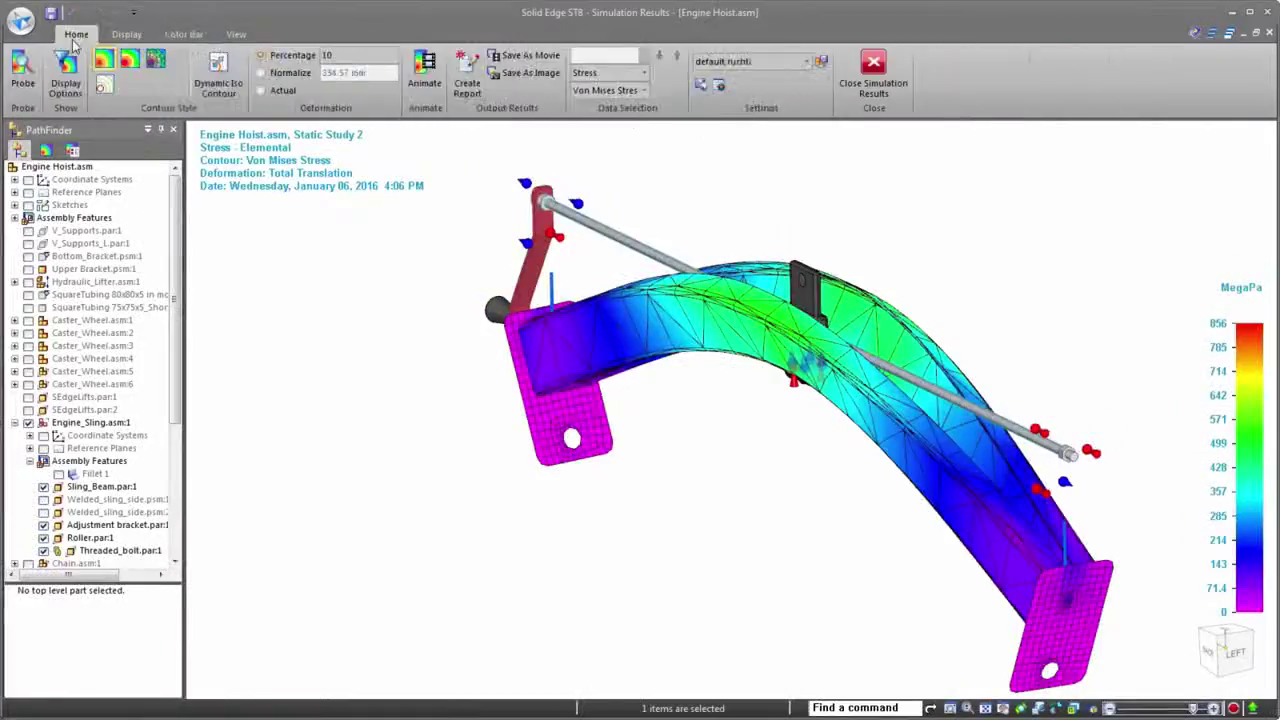
pyautogui.click(645, 73)
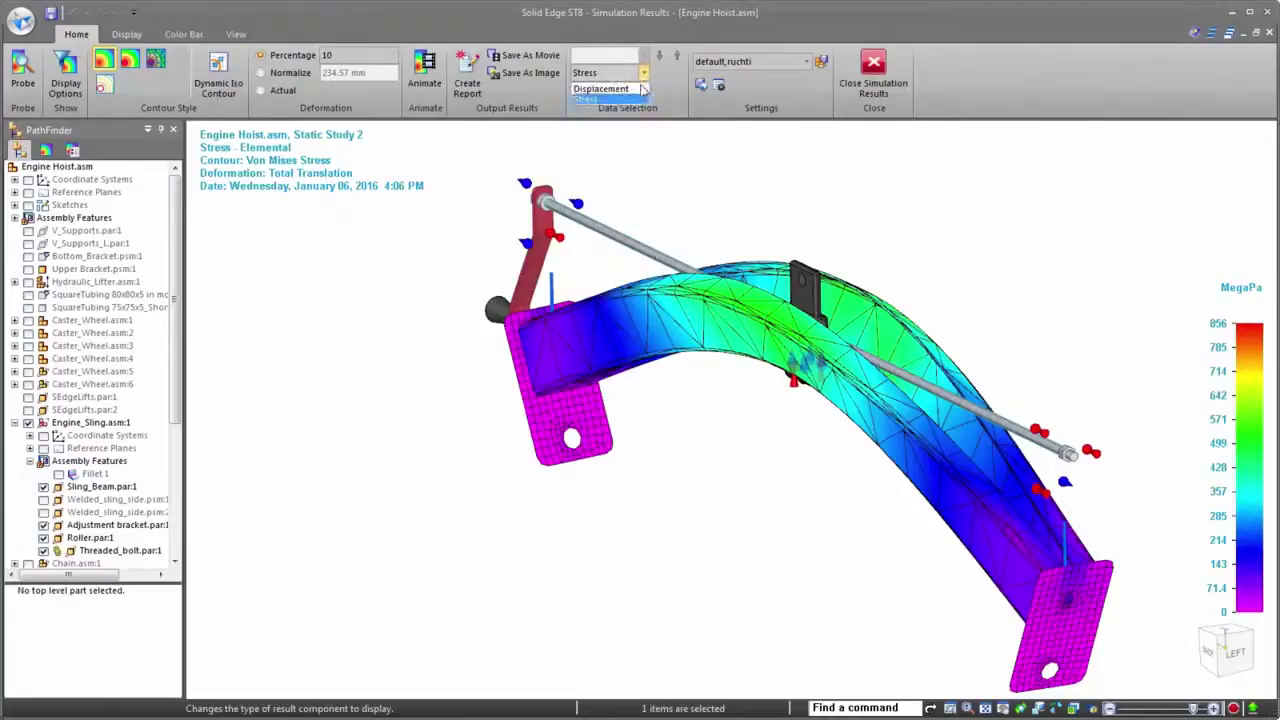
pyautogui.click(641, 89)
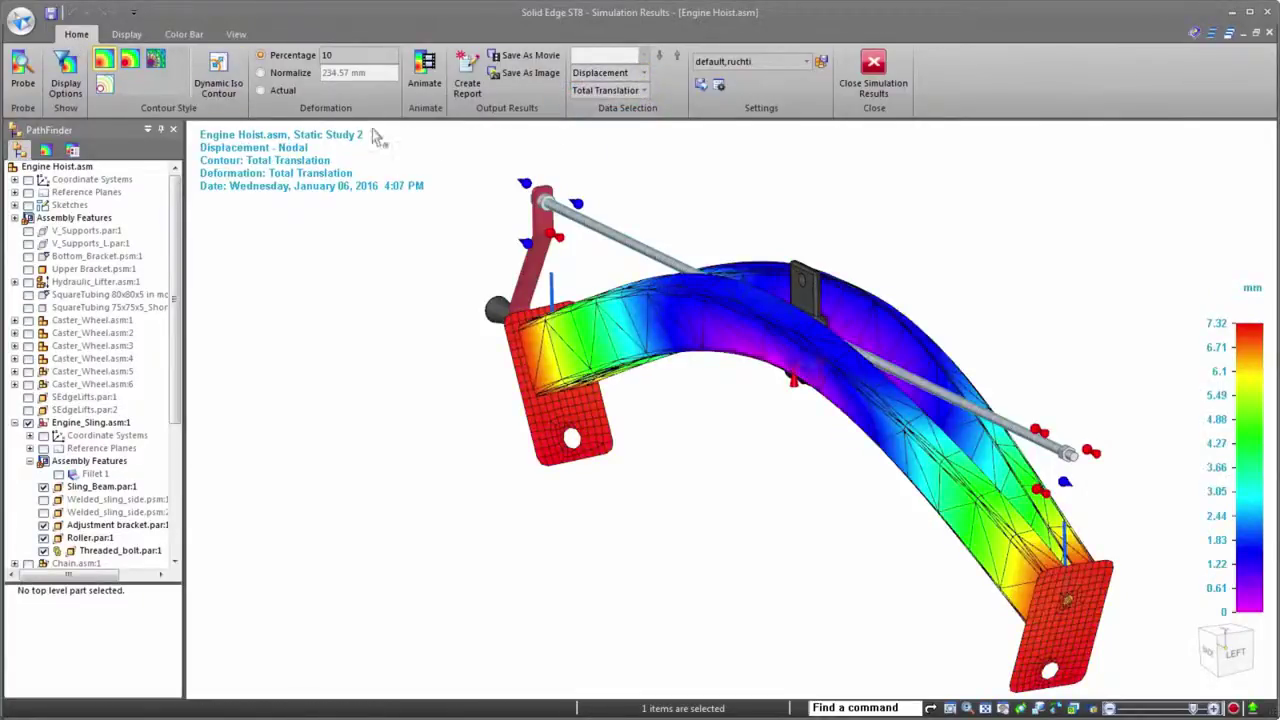
pyautogui.click(261, 90)
# Animate the displacement, examine the sling end with the threaded bolt up close, and close the simulation results.
pyautogui.click(425, 75)
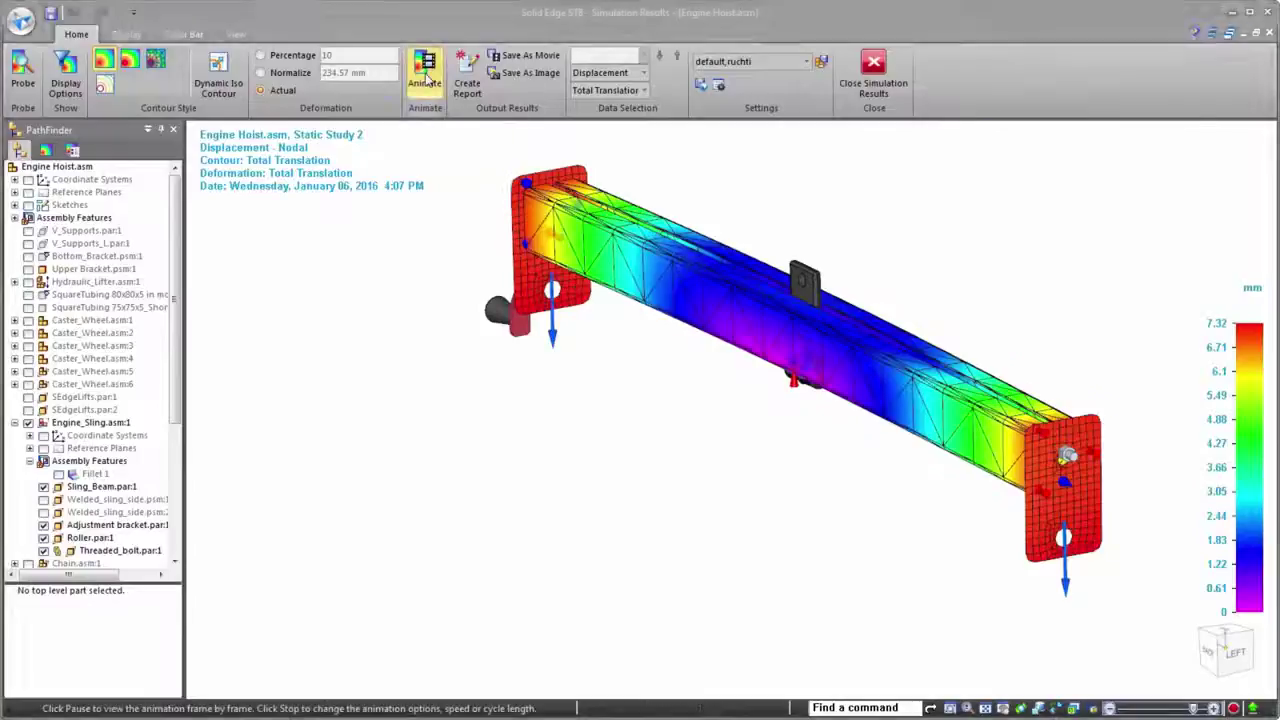
pyautogui.scroll(3, 1097, 460)
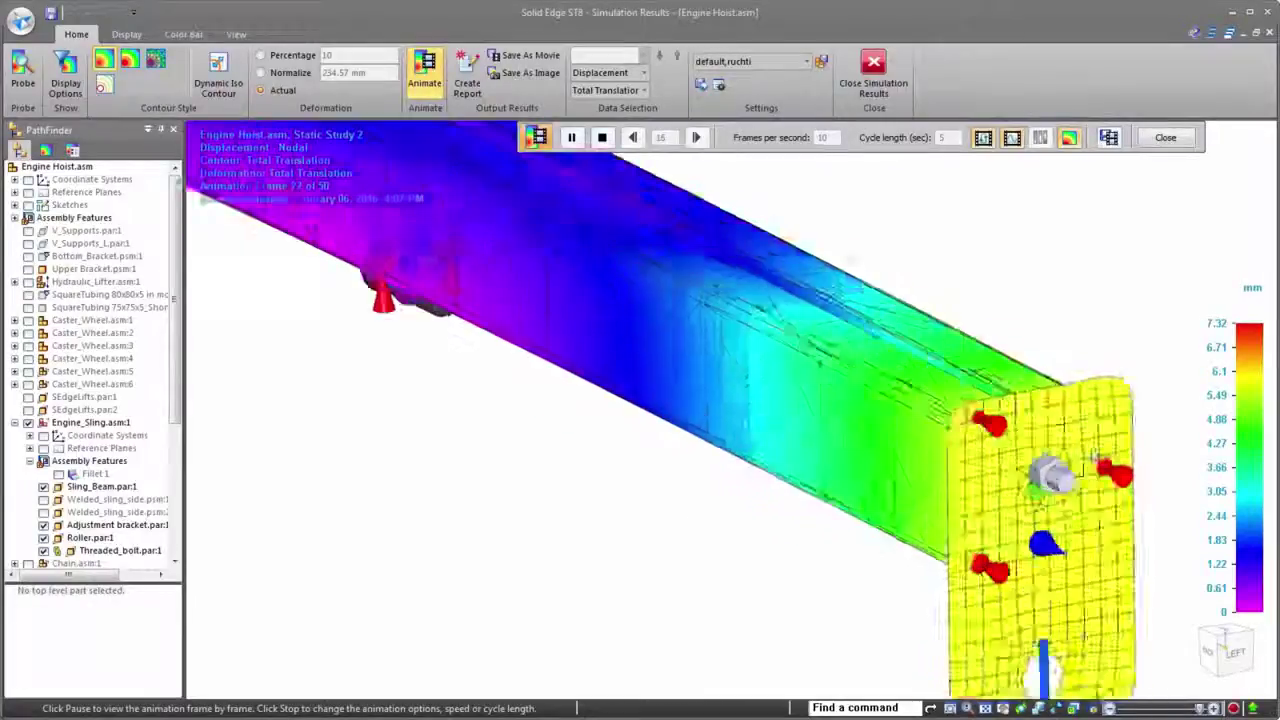
pyautogui.scroll(2, 1089, 551)
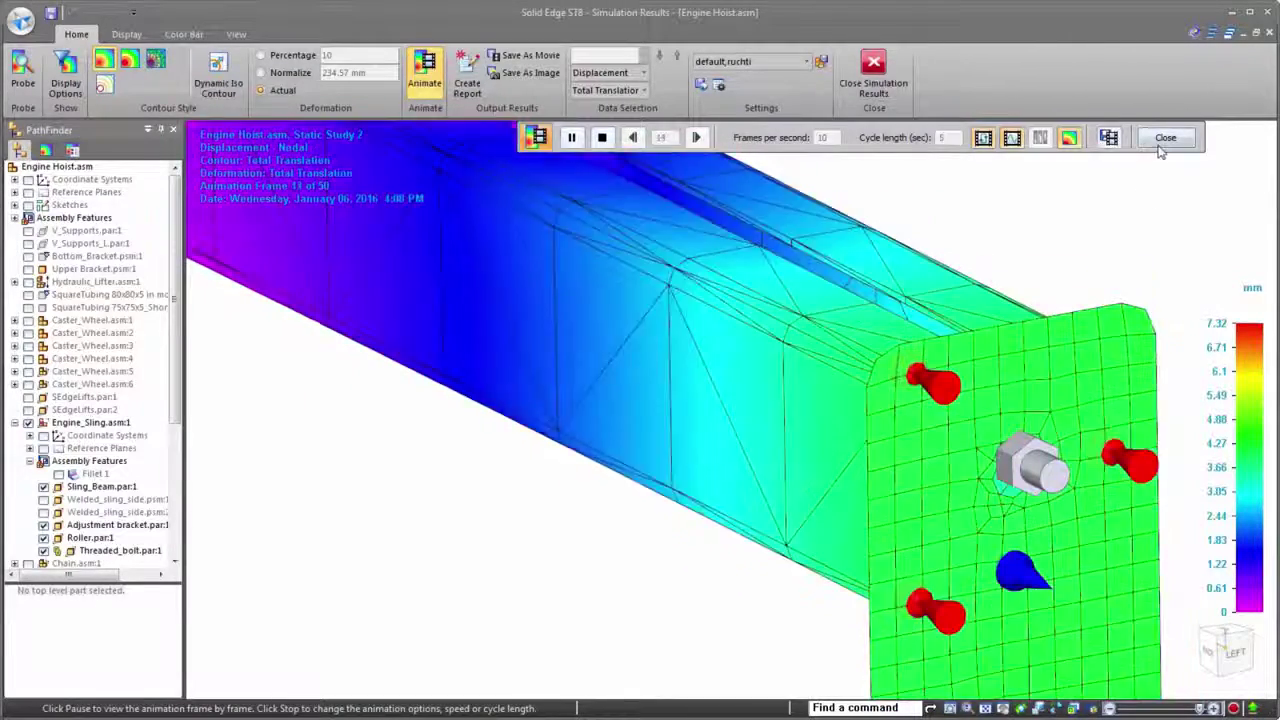
pyautogui.click(1163, 140)
pyautogui.hotkey('ctrl', 'f')
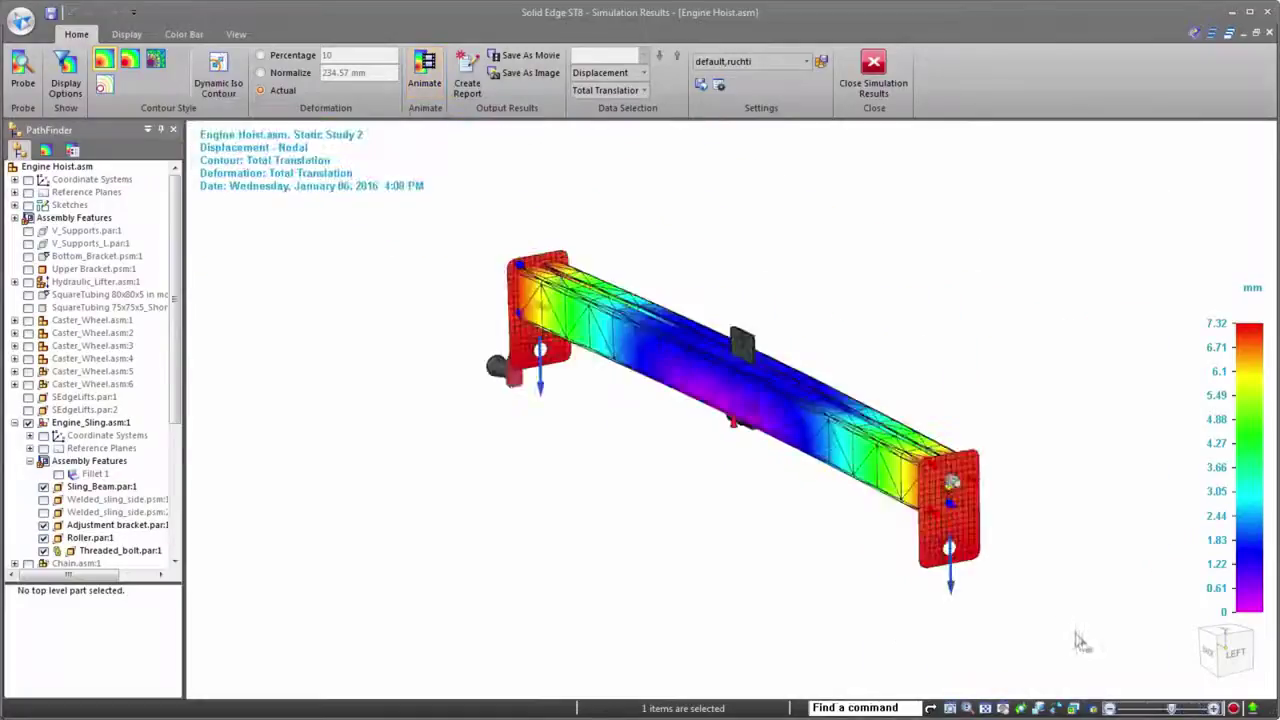
pyautogui.click(873, 72)
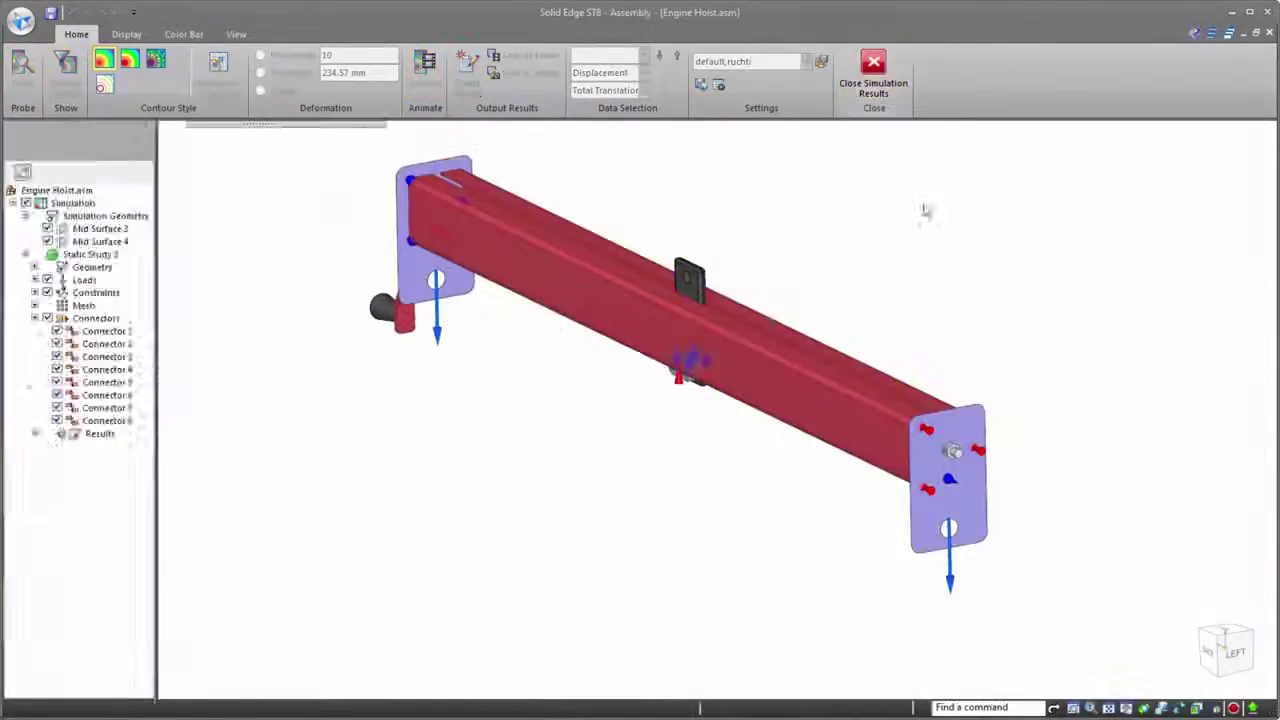
# Set the sling beam's length to 600 mm, changing it symmetrically from both ends.
pyautogui.click(679, 337)
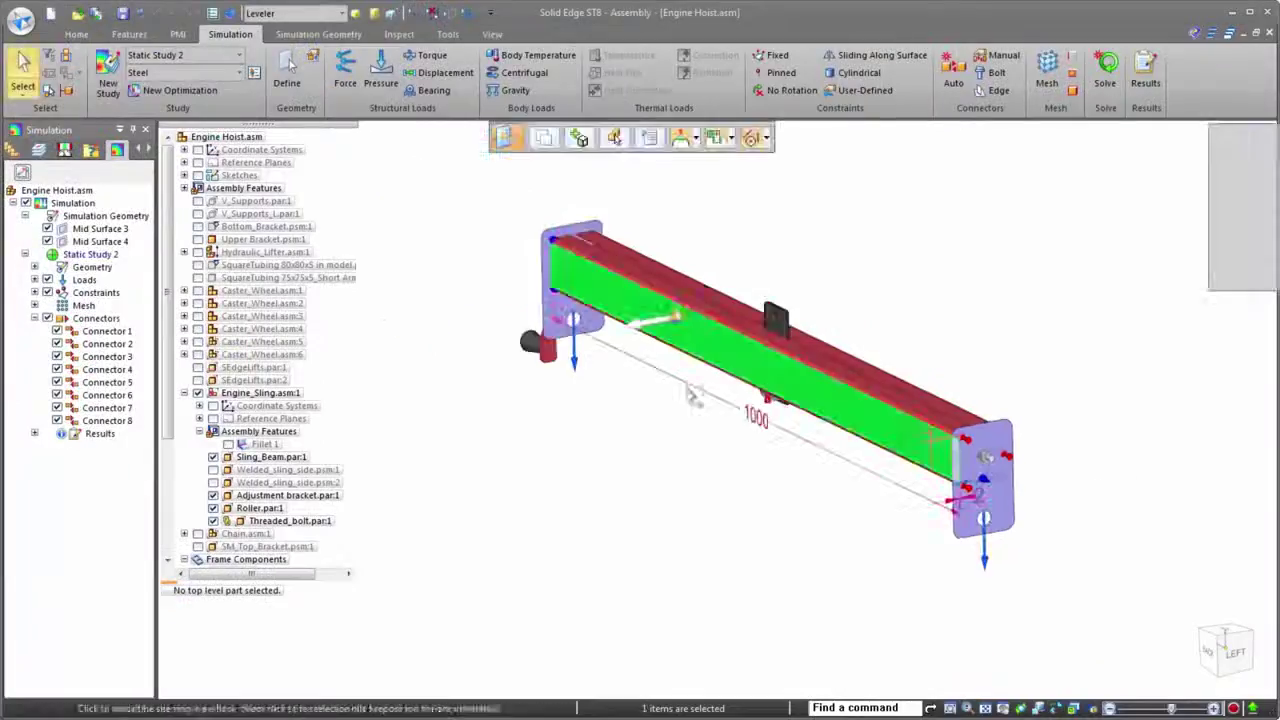
pyautogui.click(756, 415)
pyautogui.write('600')
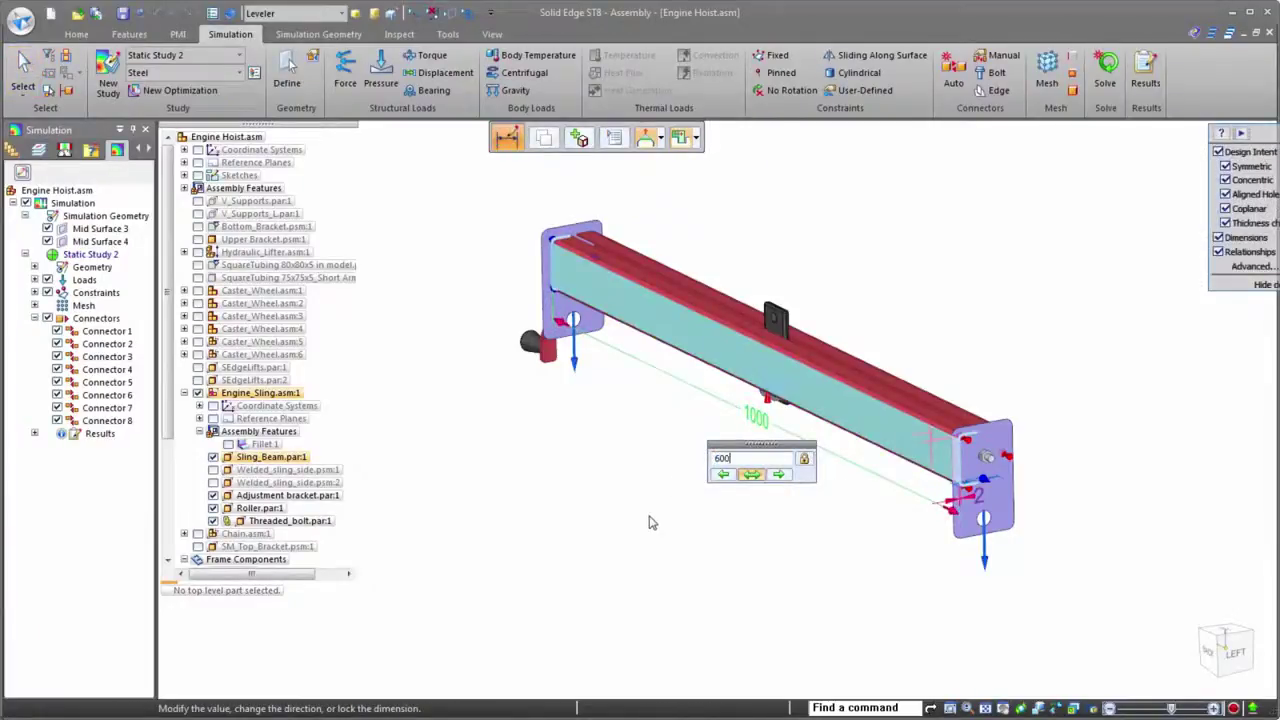
pyautogui.press('Return')
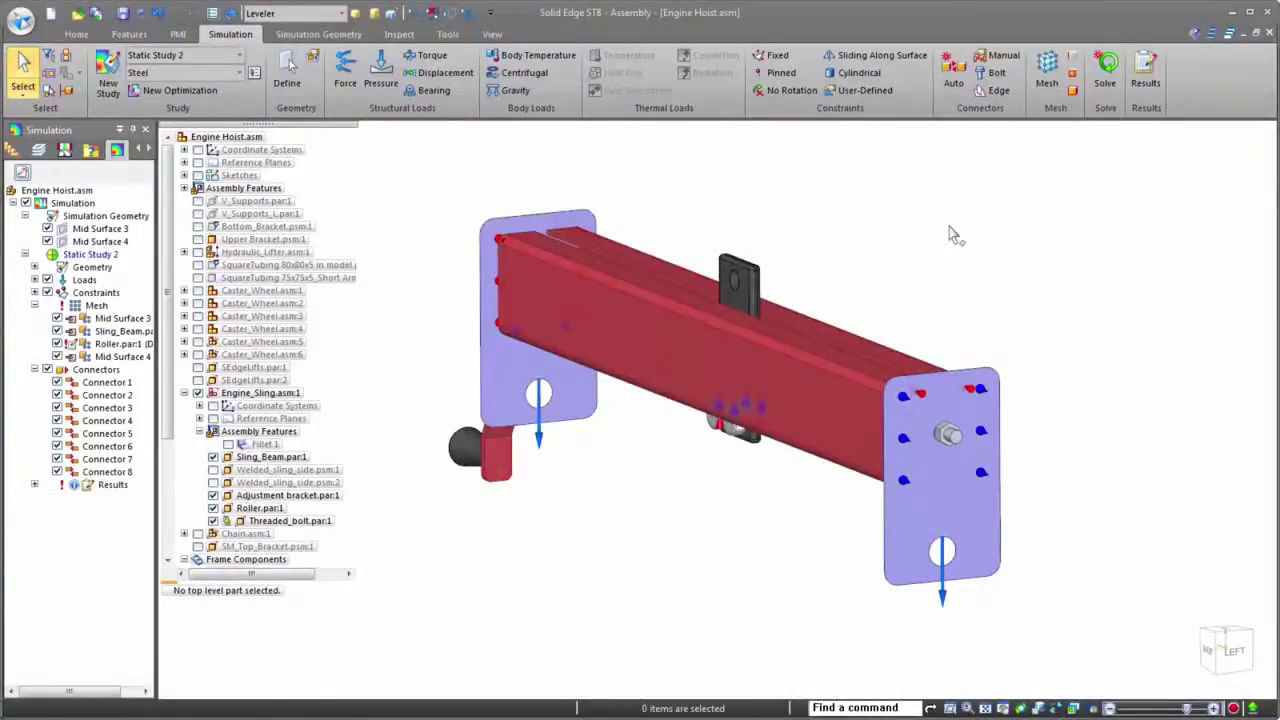
# Start a new optimization with Total Translation displacement as the design objective and a target value of 1 mm.
pyautogui.click(199, 97)
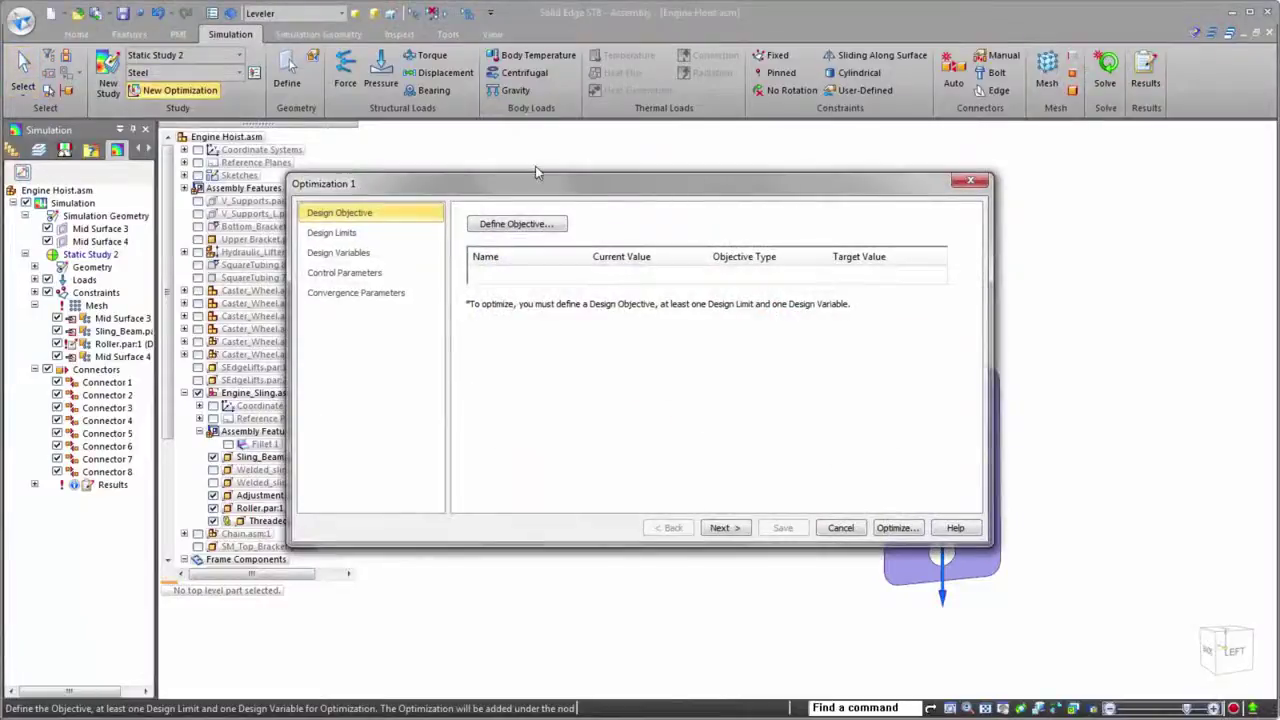
pyautogui.click(518, 224)
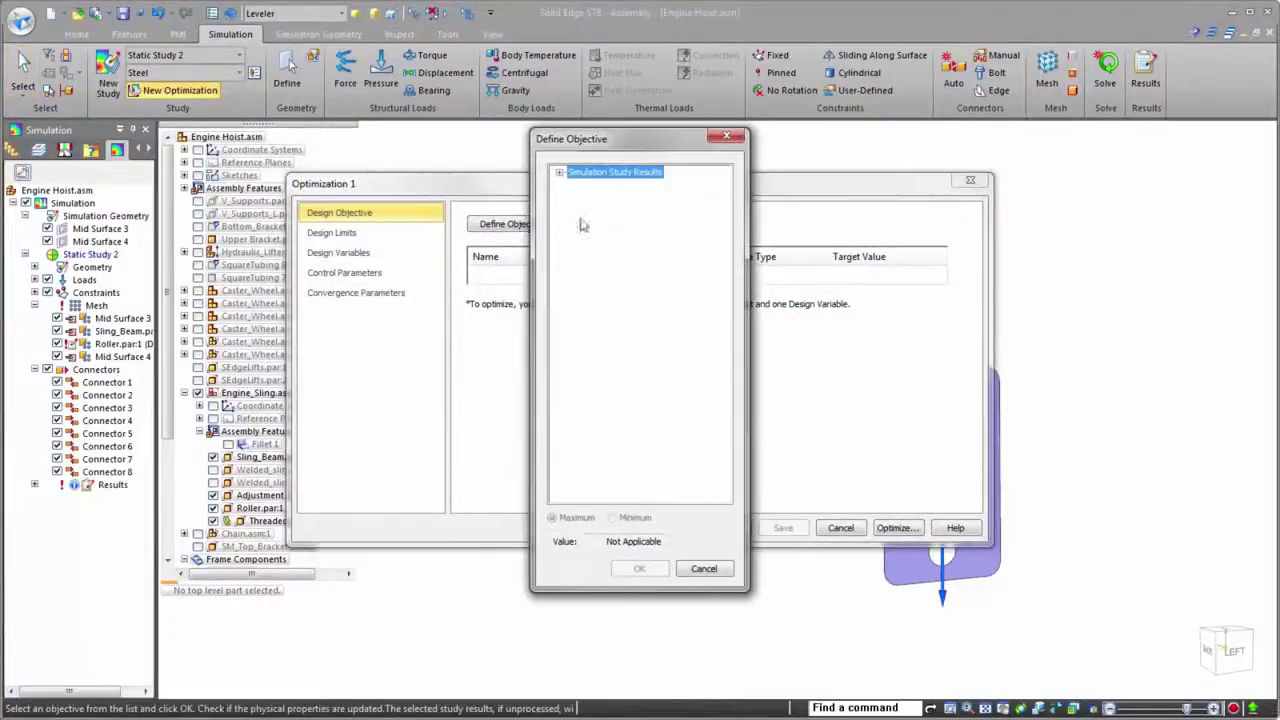
pyautogui.doubleClick(620, 174)
pyautogui.doubleClick(610, 186)
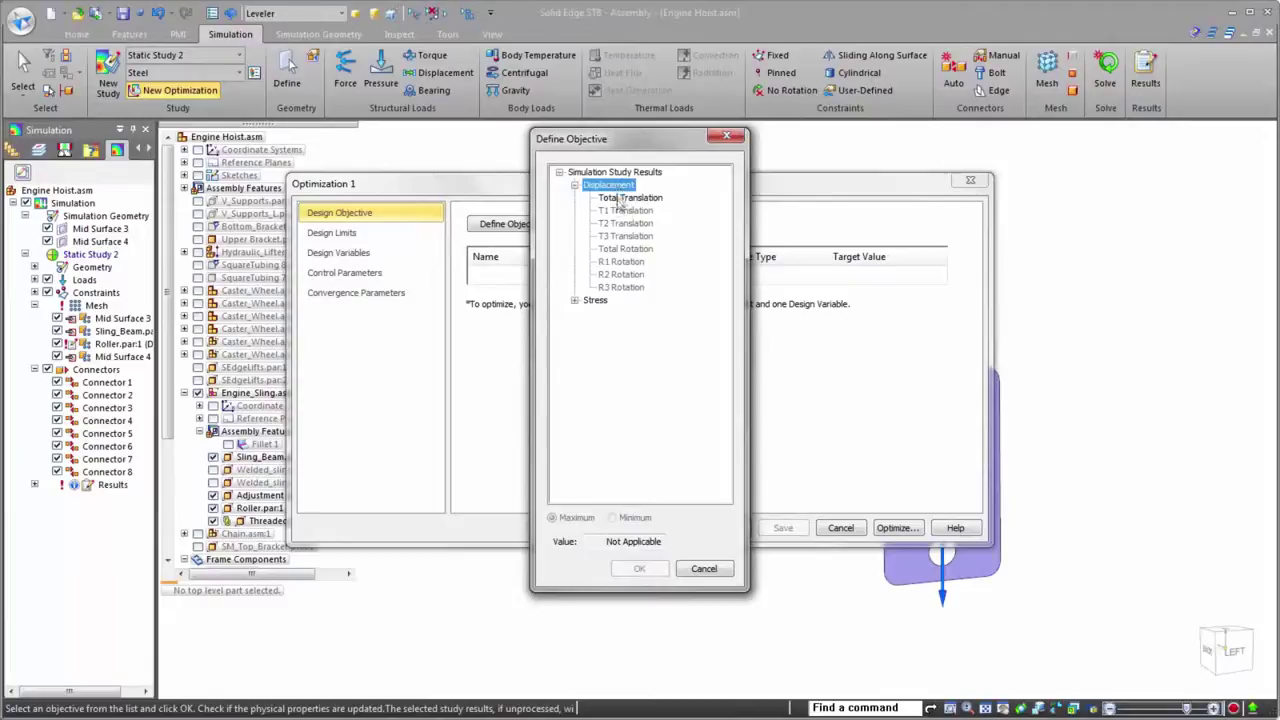
pyautogui.doubleClick(619, 199)
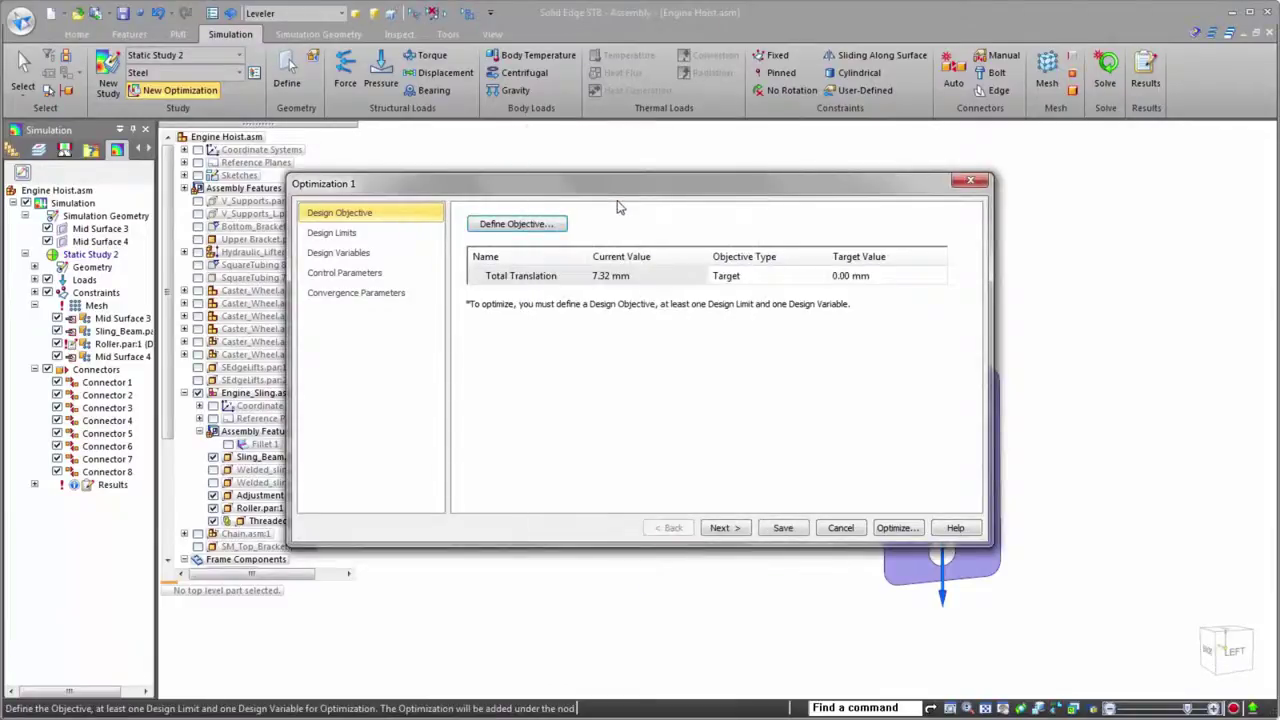
pyautogui.click(748, 278)
pyautogui.click(843, 278)
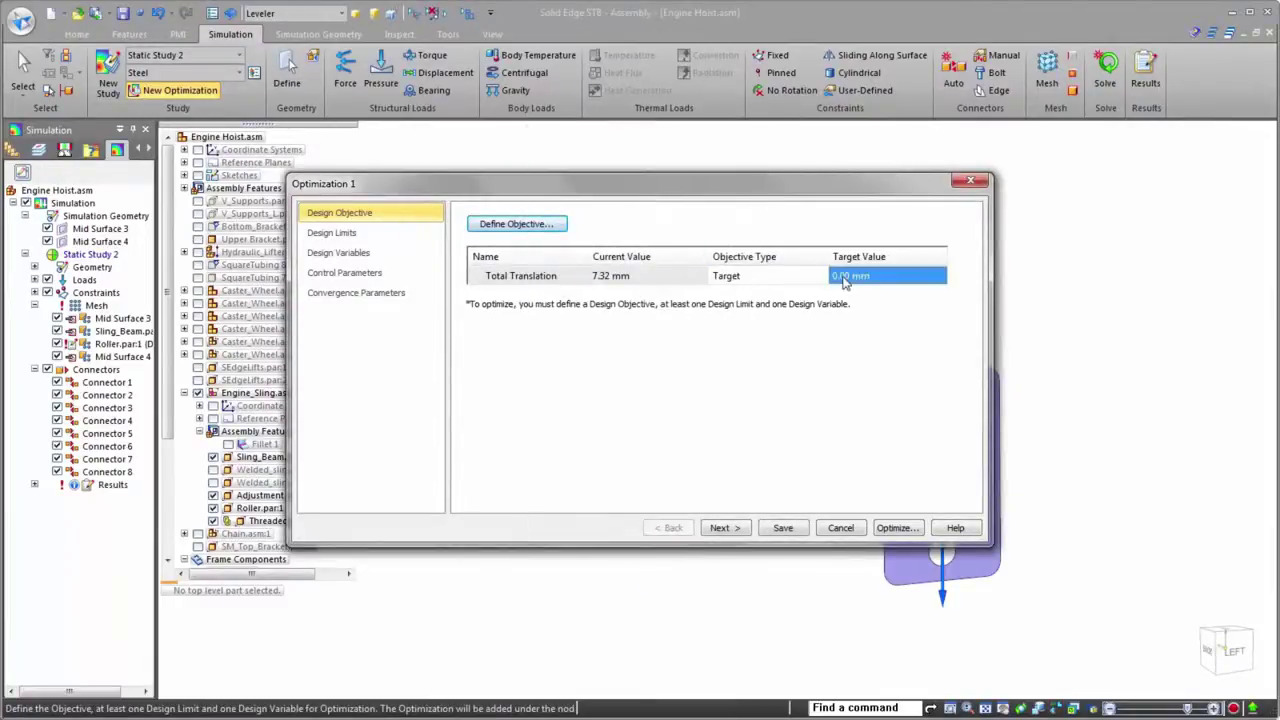
pyautogui.write('1')
pyautogui.click(716, 530)
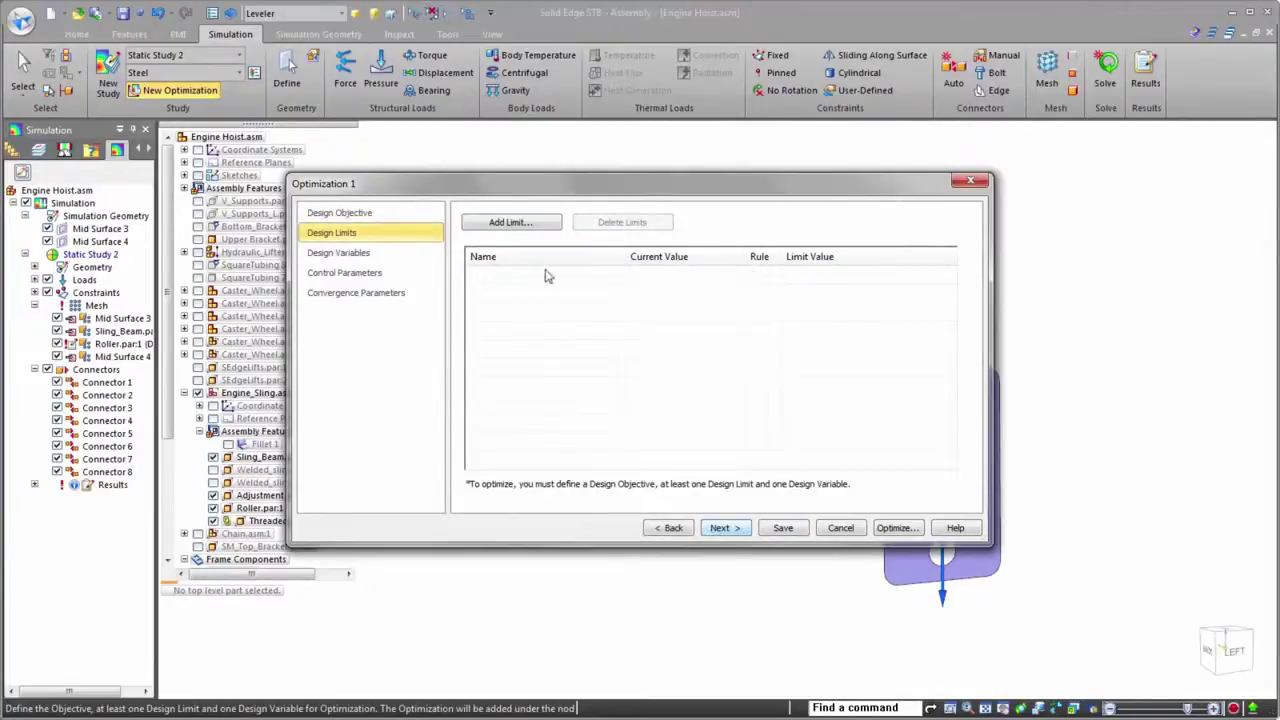
# Add Von Mises Stress as a design limit of the optimization.
pyautogui.click(538, 225)
pyautogui.doubleClick(593, 177)
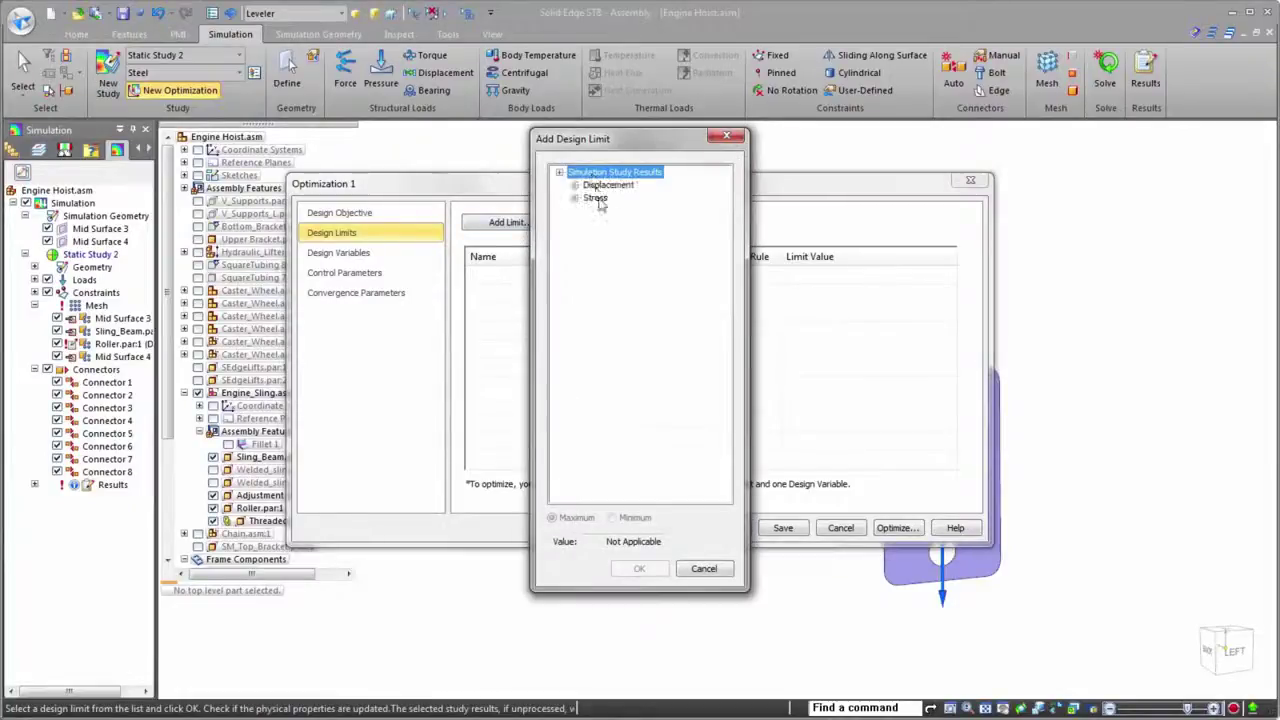
pyautogui.doubleClick(597, 199)
pyautogui.doubleClick(628, 275)
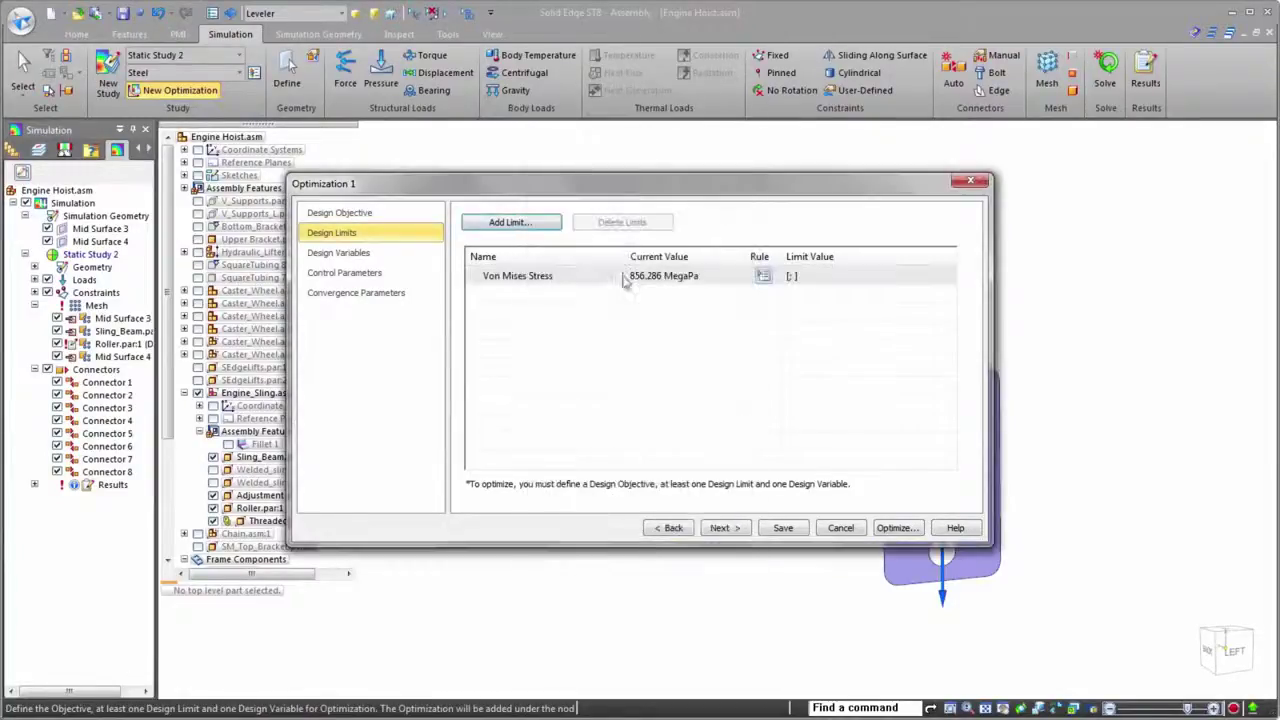
# Limit the Von Mises stress to at least 0 and at most 190 MegaPa, and proceed to the design variables.
pyautogui.click(764, 277)
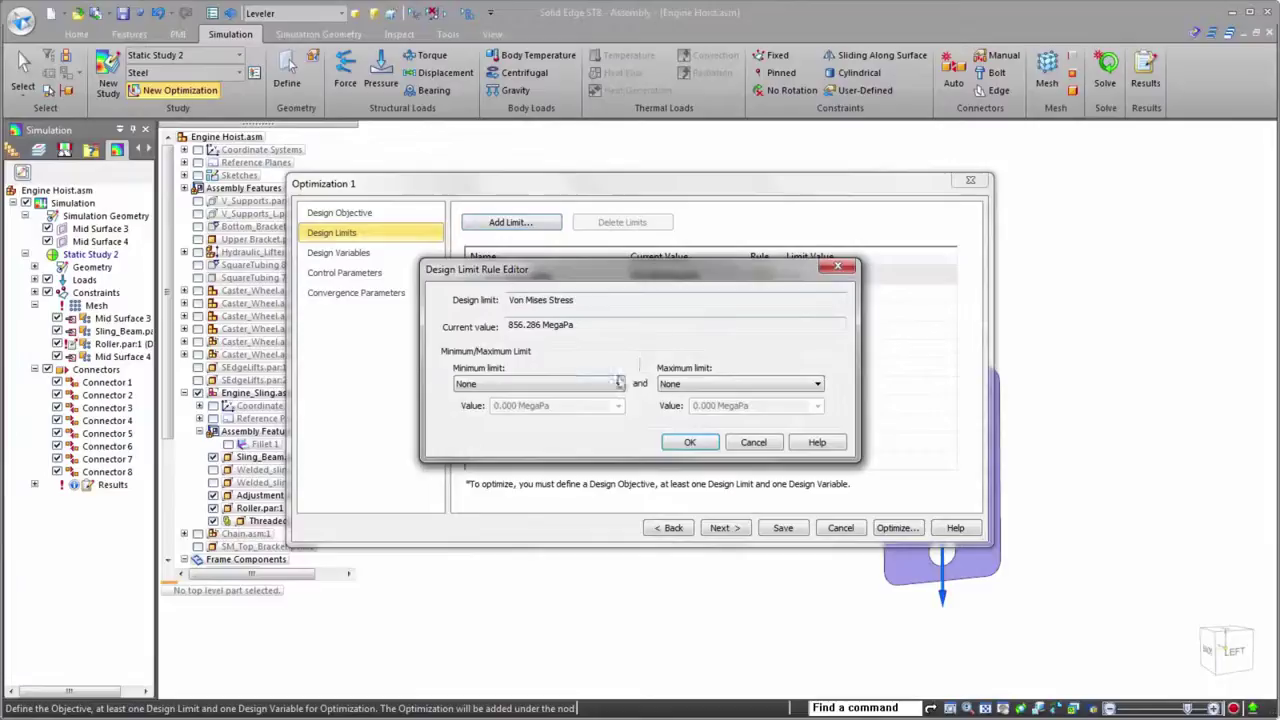
pyautogui.click(618, 384)
pyautogui.click(597, 404)
pyautogui.click(738, 384)
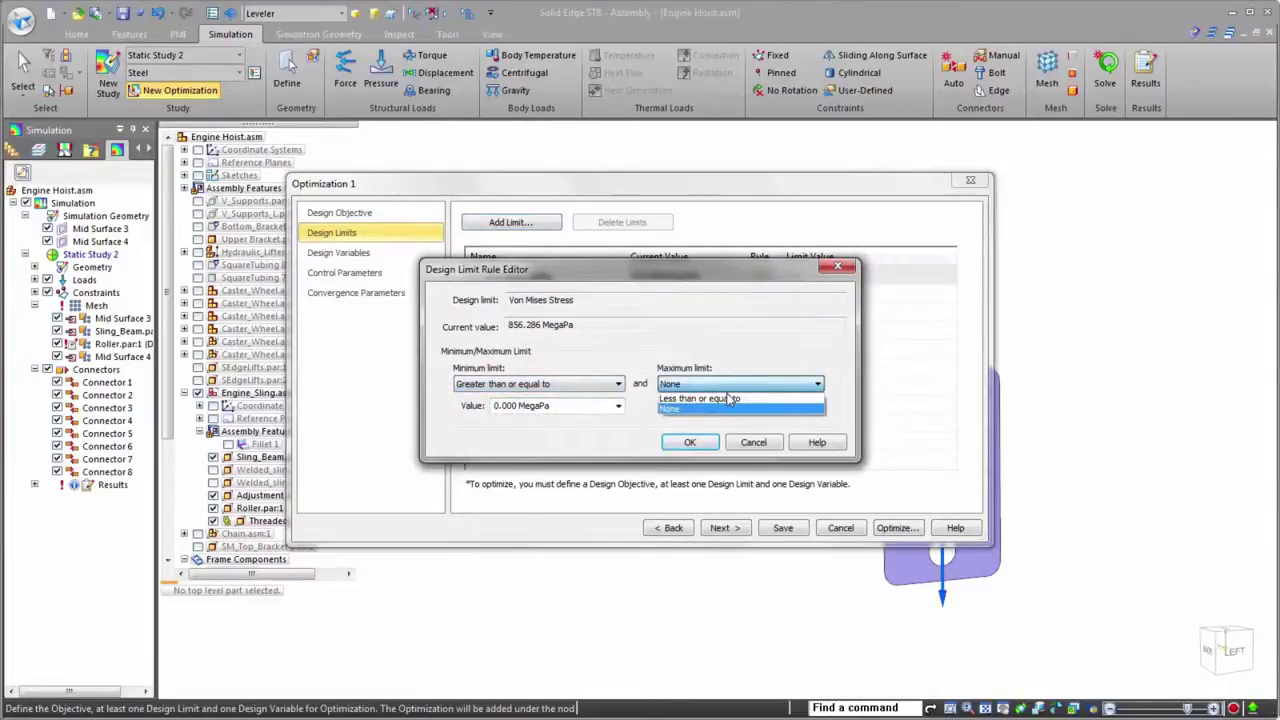
pyautogui.click(720, 401)
pyautogui.click(752, 404)
pyautogui.write('190')
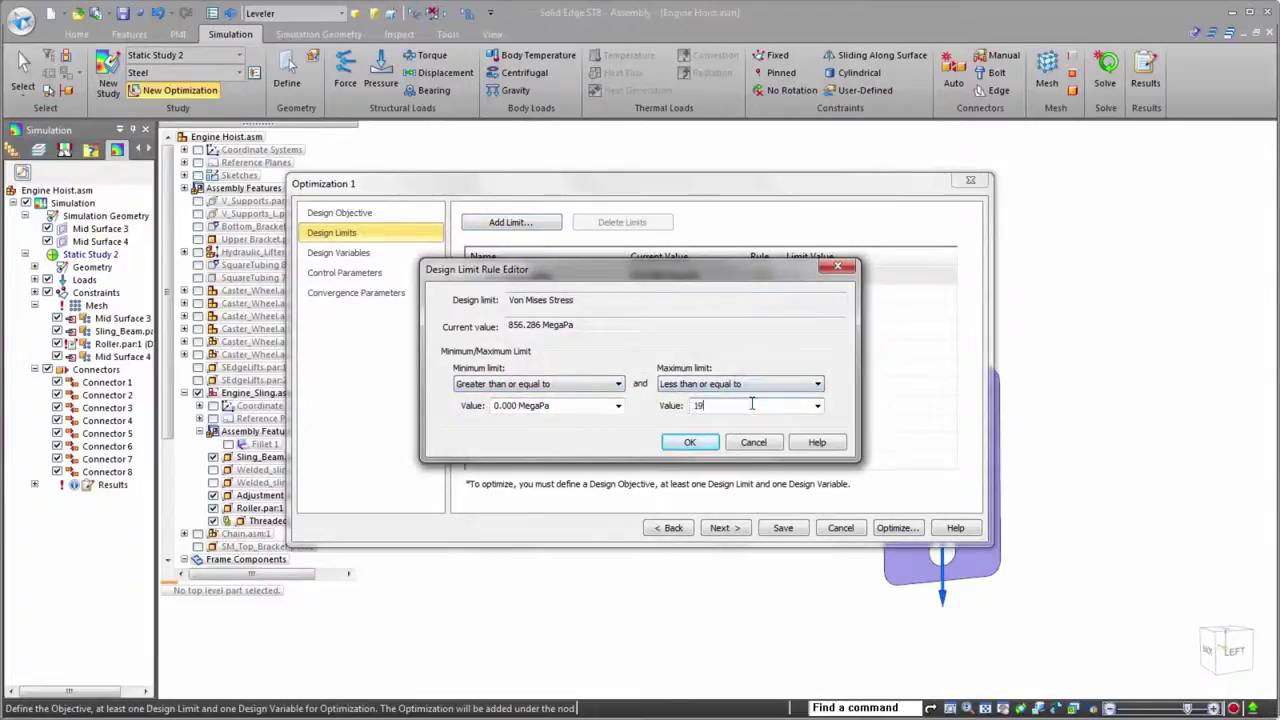
pyautogui.press('Return')
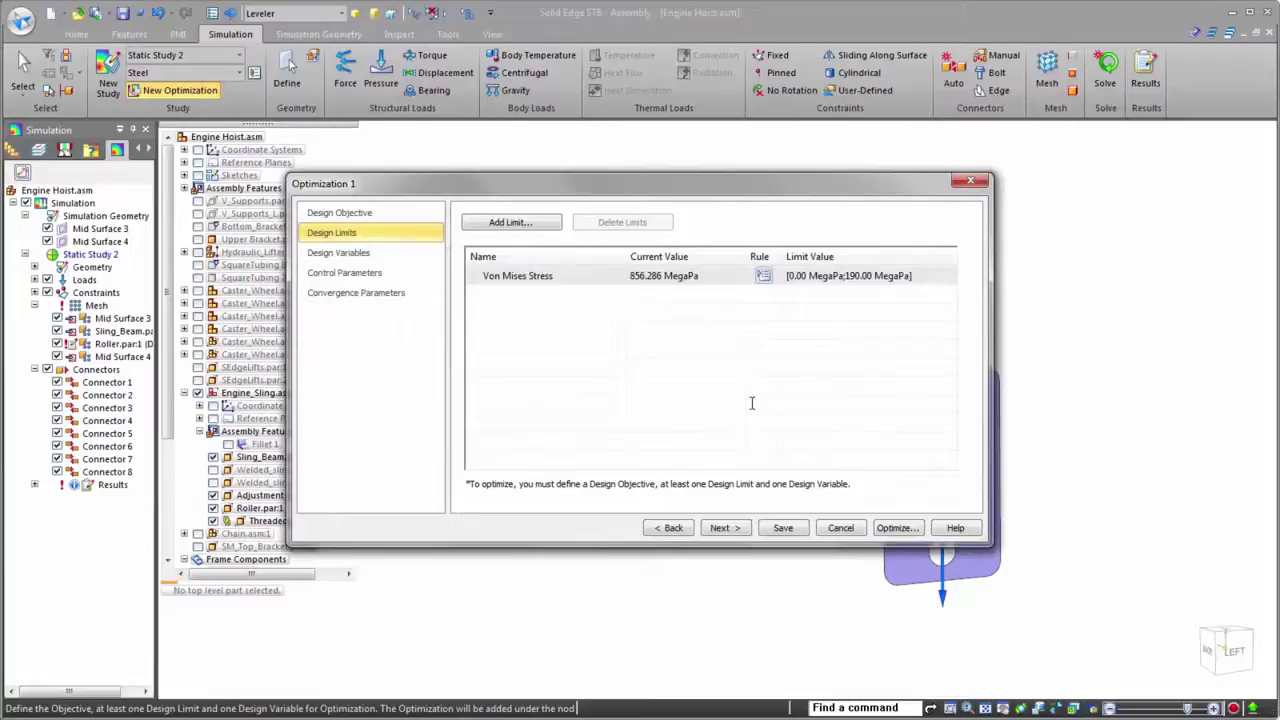
pyautogui.click(736, 531)
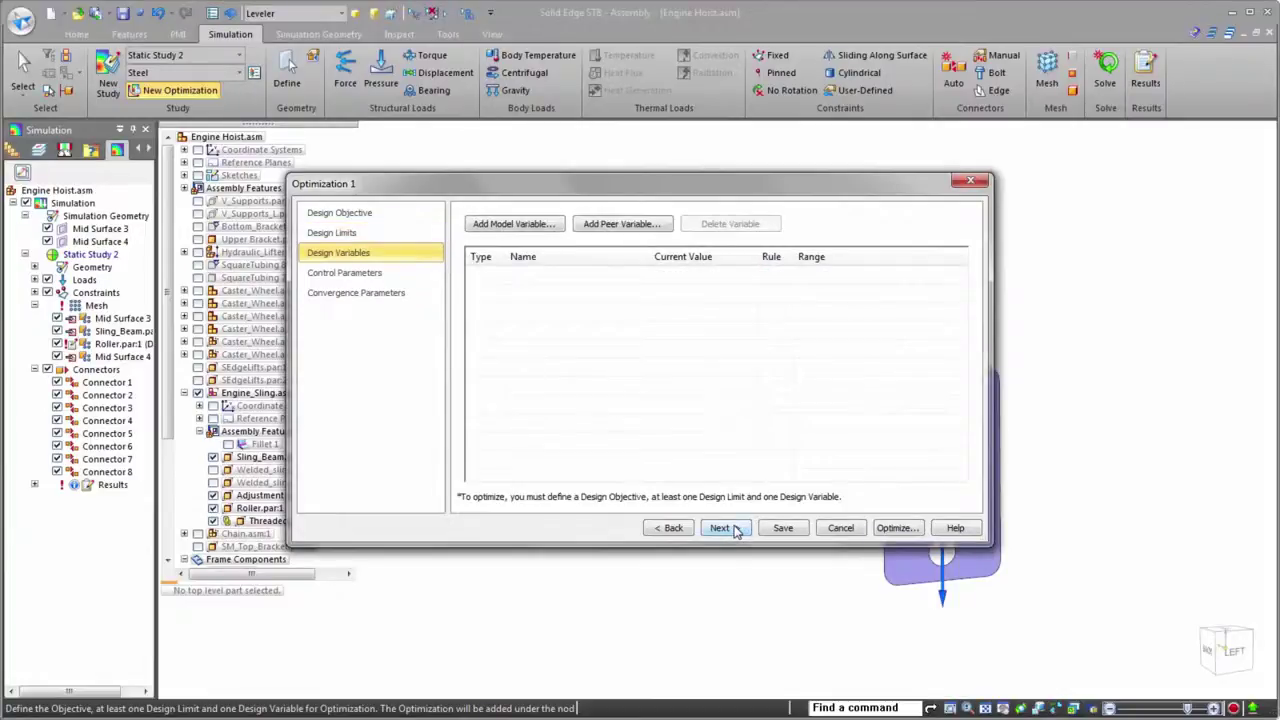
# Add the sling beam's Linear_9 and Linear_8 peer dimensions as design variables of the optimization.
pyautogui.click(622, 224)
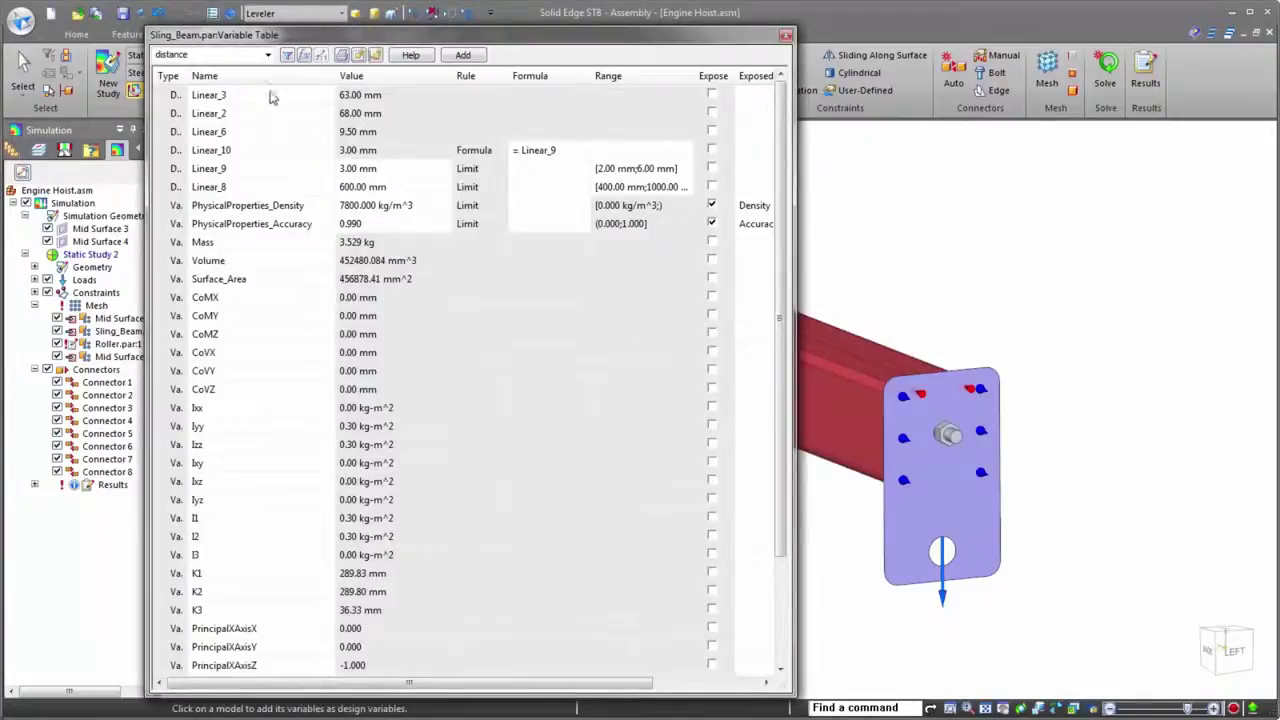
pyautogui.click(254, 170)
pyautogui.keyDown('shift'); pyautogui.click(258, 189); pyautogui.keyUp('shift')
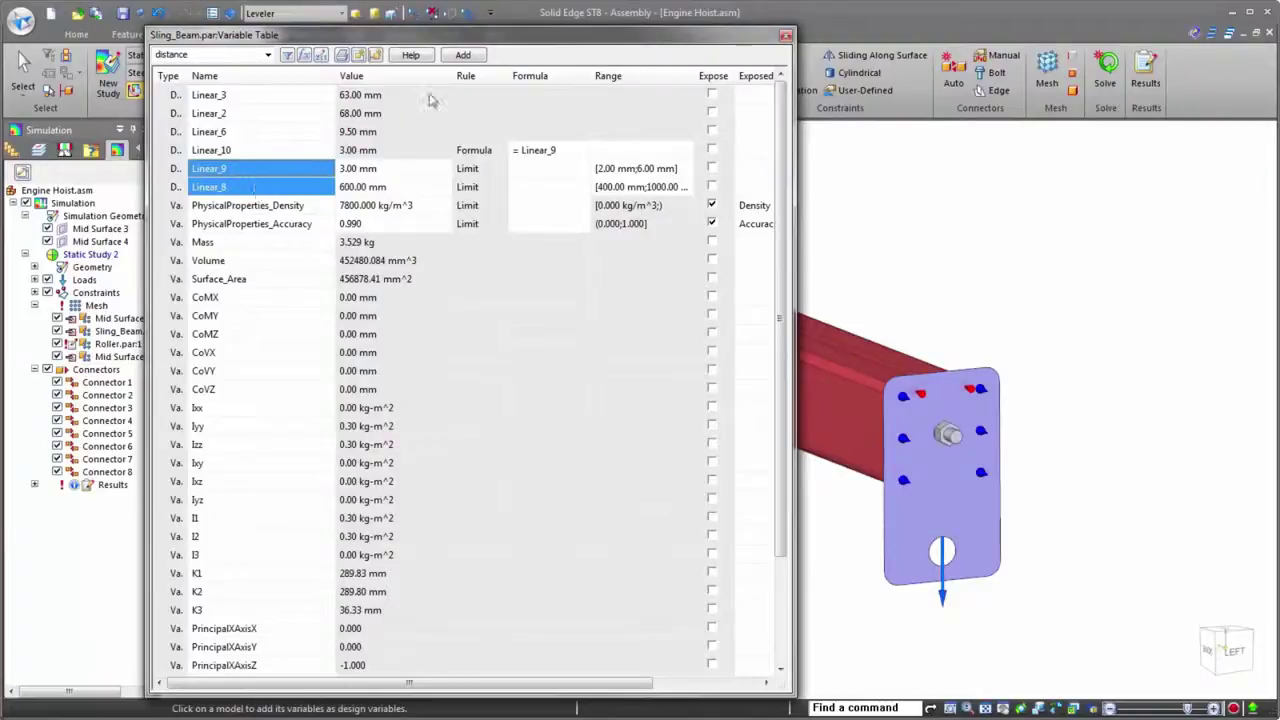
pyautogui.click(462, 55)
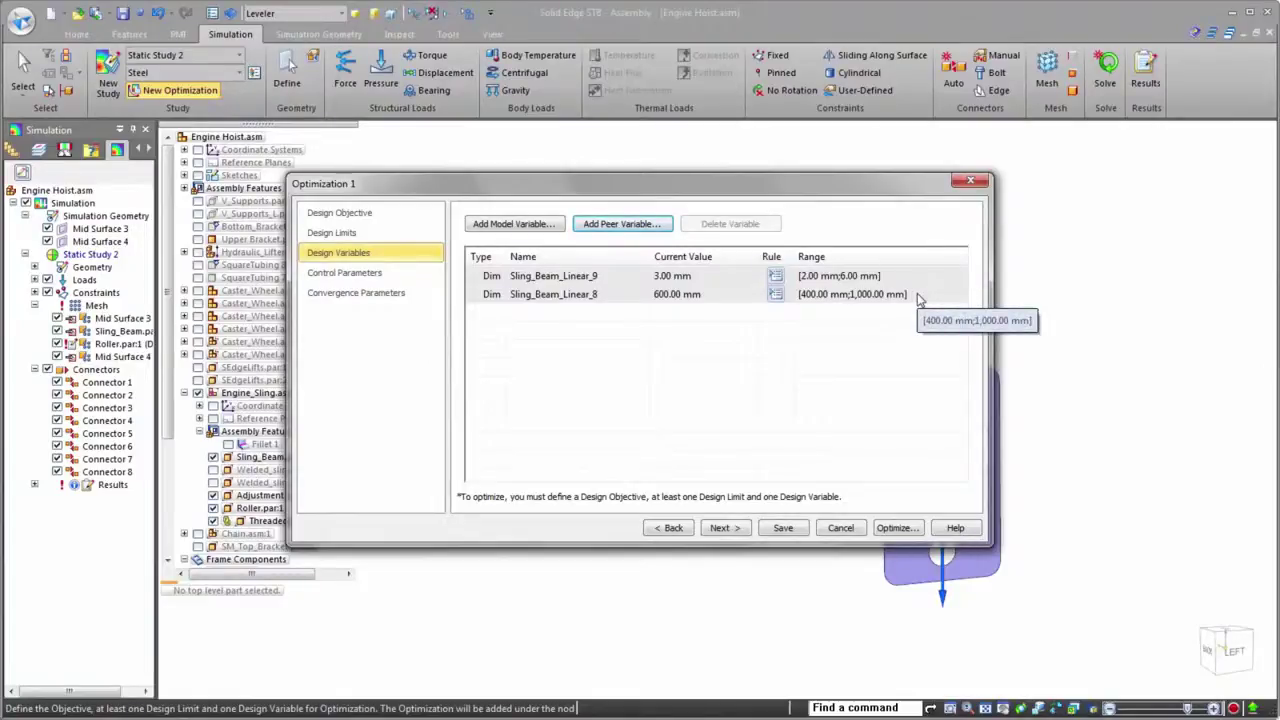
# Keep the default control and convergence parameters and run the optimization.
pyautogui.click(720, 528)
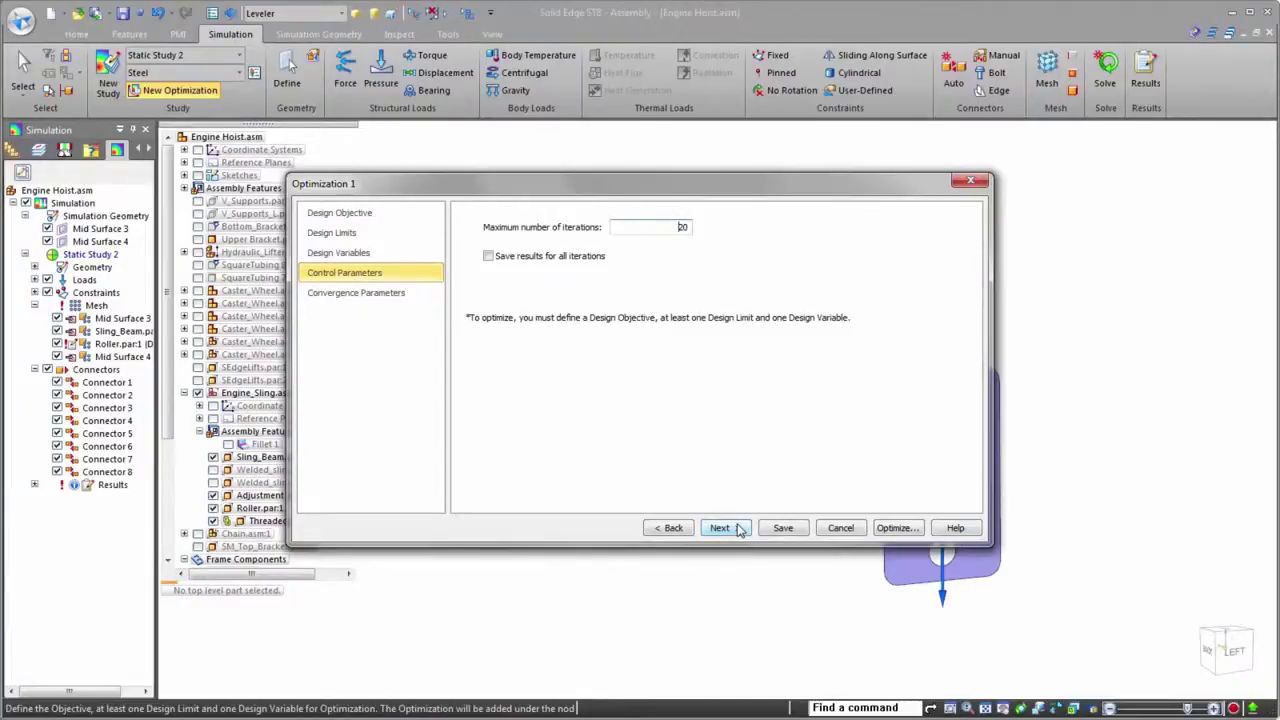
pyautogui.click(729, 532)
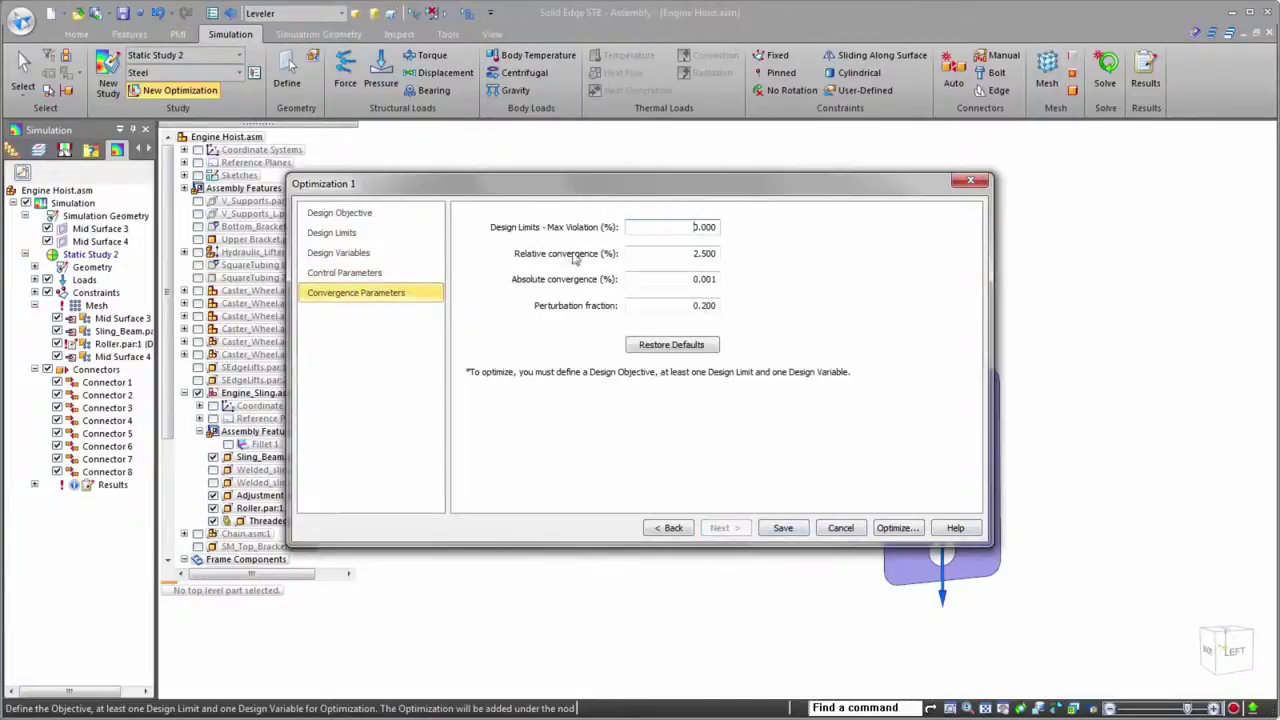
pyautogui.click(897, 528)
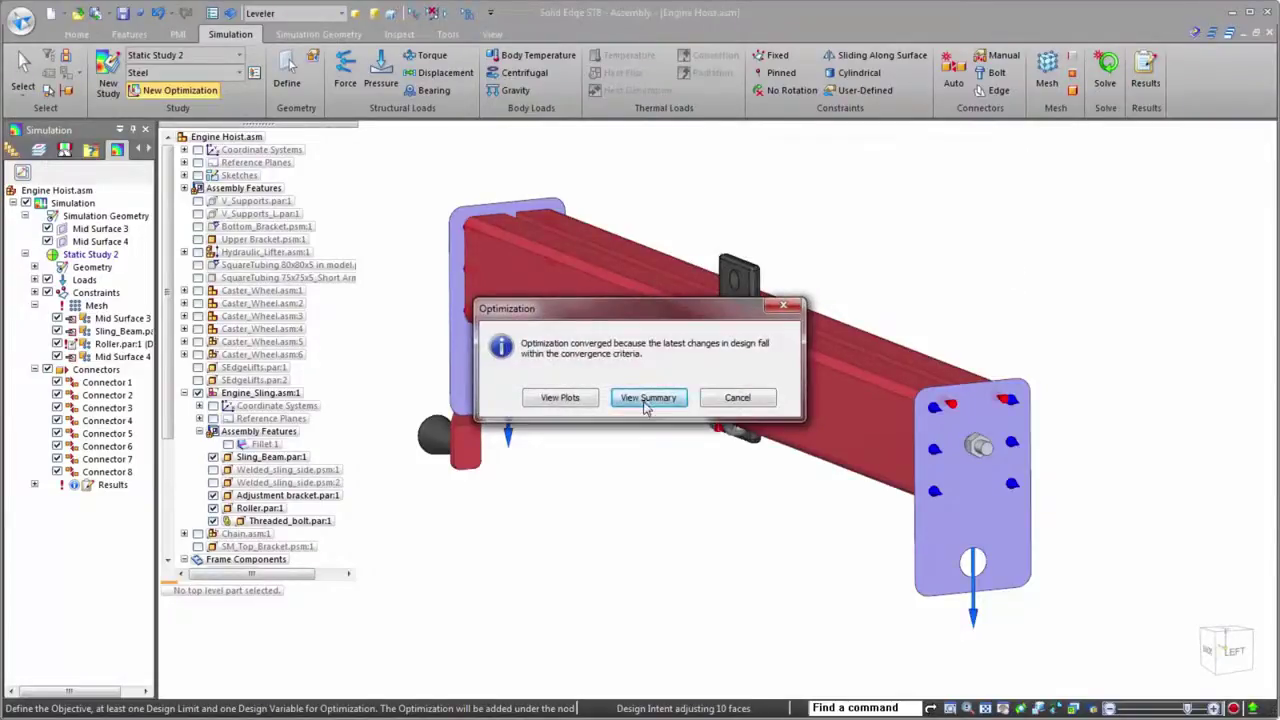
# Open the optimization summary in Excel and examine the target value, the design variable ranges and the total translation per iteration.
pyautogui.click(645, 398)
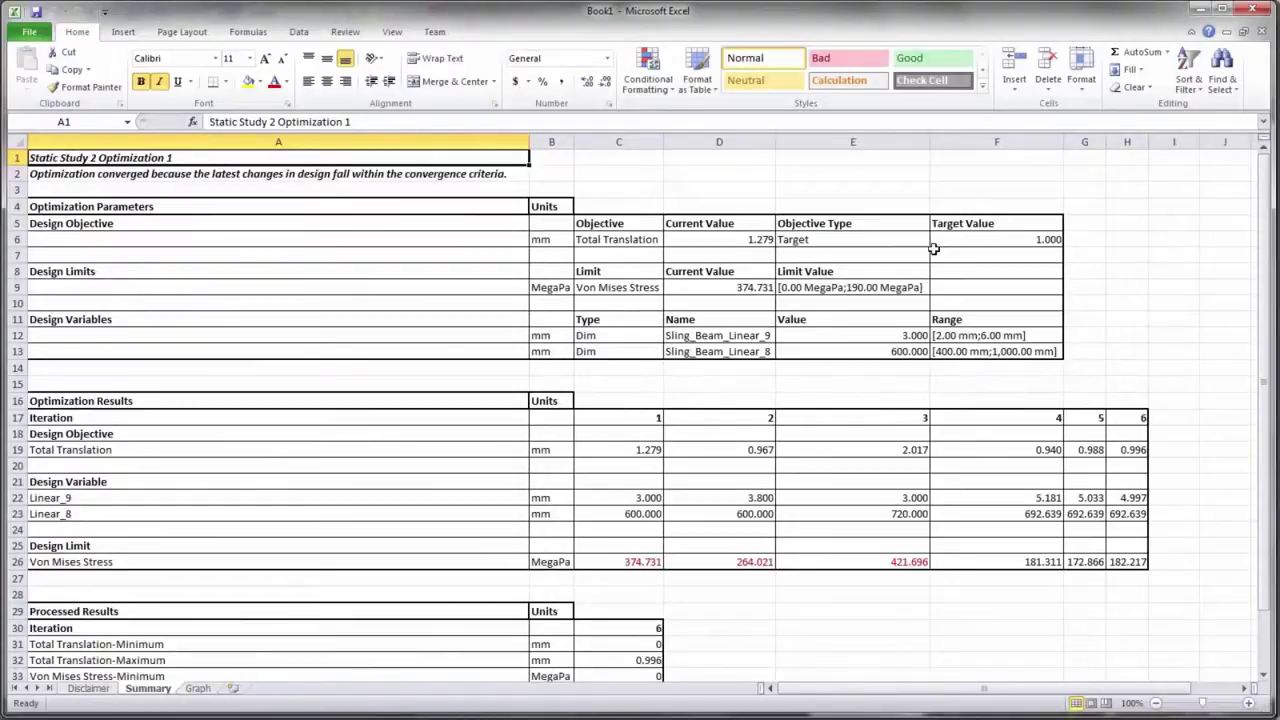
pyautogui.click(1012, 240)
pyautogui.moveTo(913, 340); pyautogui.dragTo(944, 350)
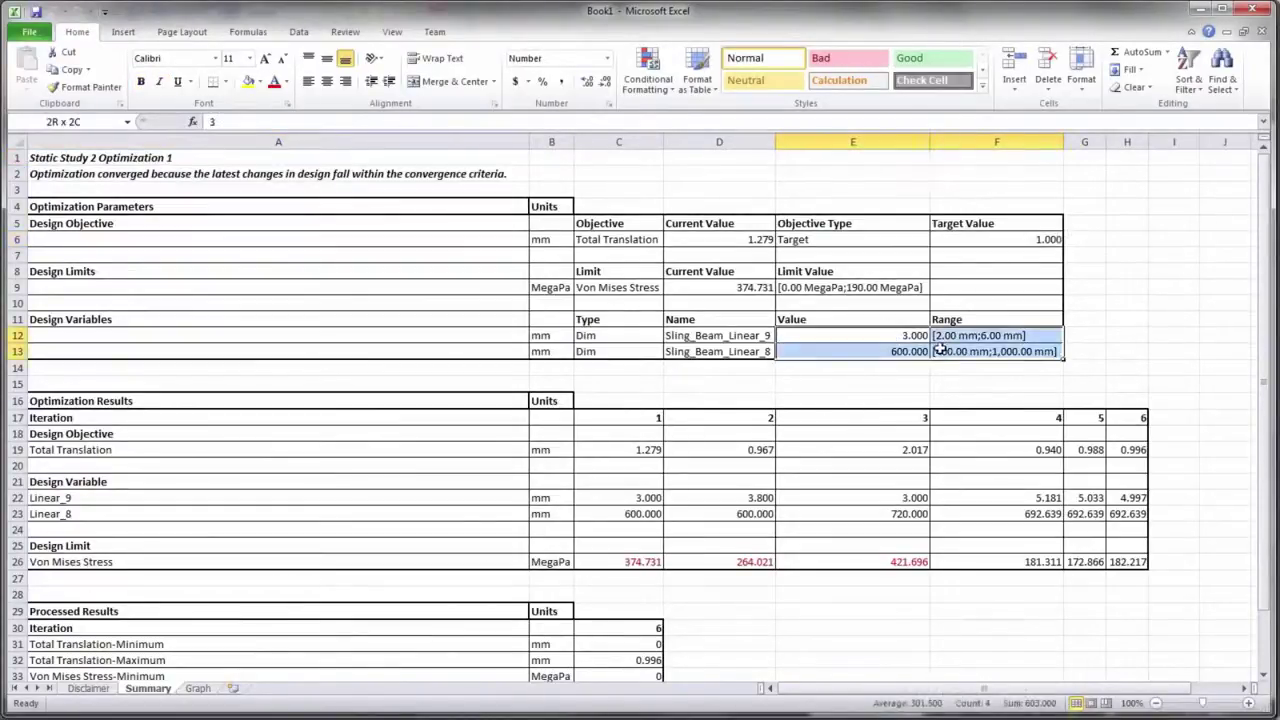
pyautogui.click(640, 452)
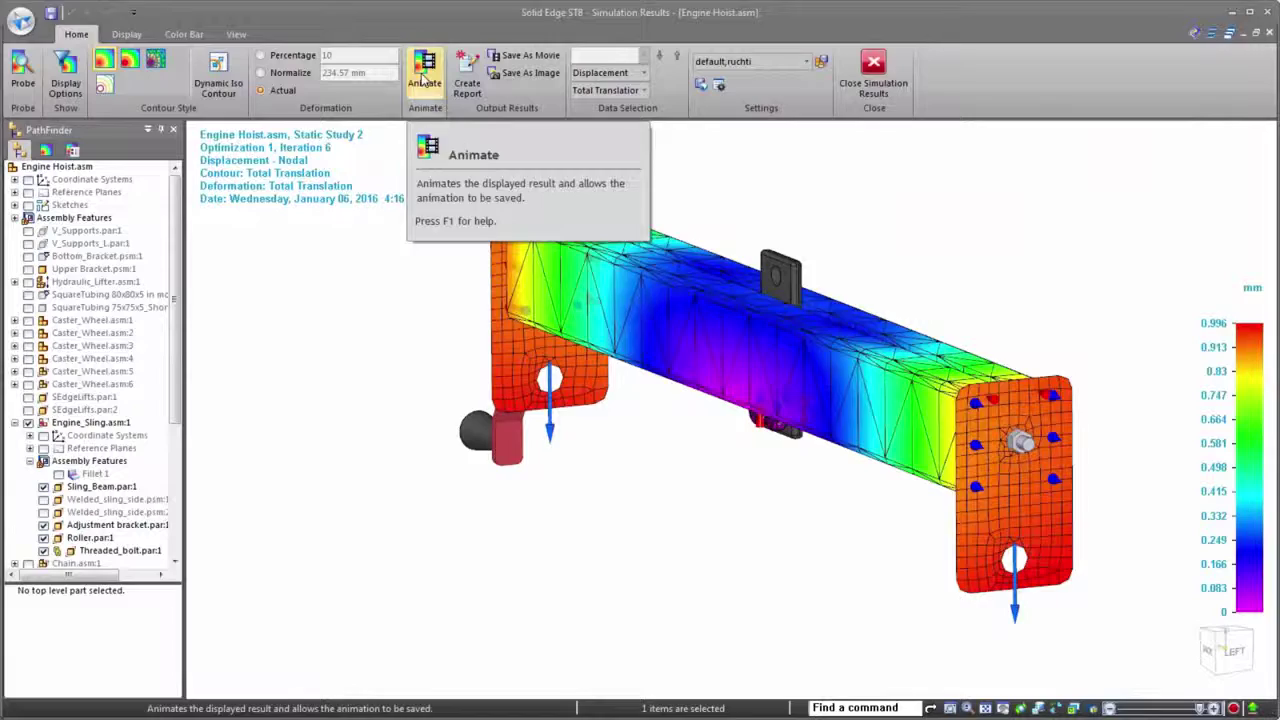
# Animate the optimized sling's total translation result, check the option to save it as a movie without saving, and end the animation.
pyautogui.click(423, 82)
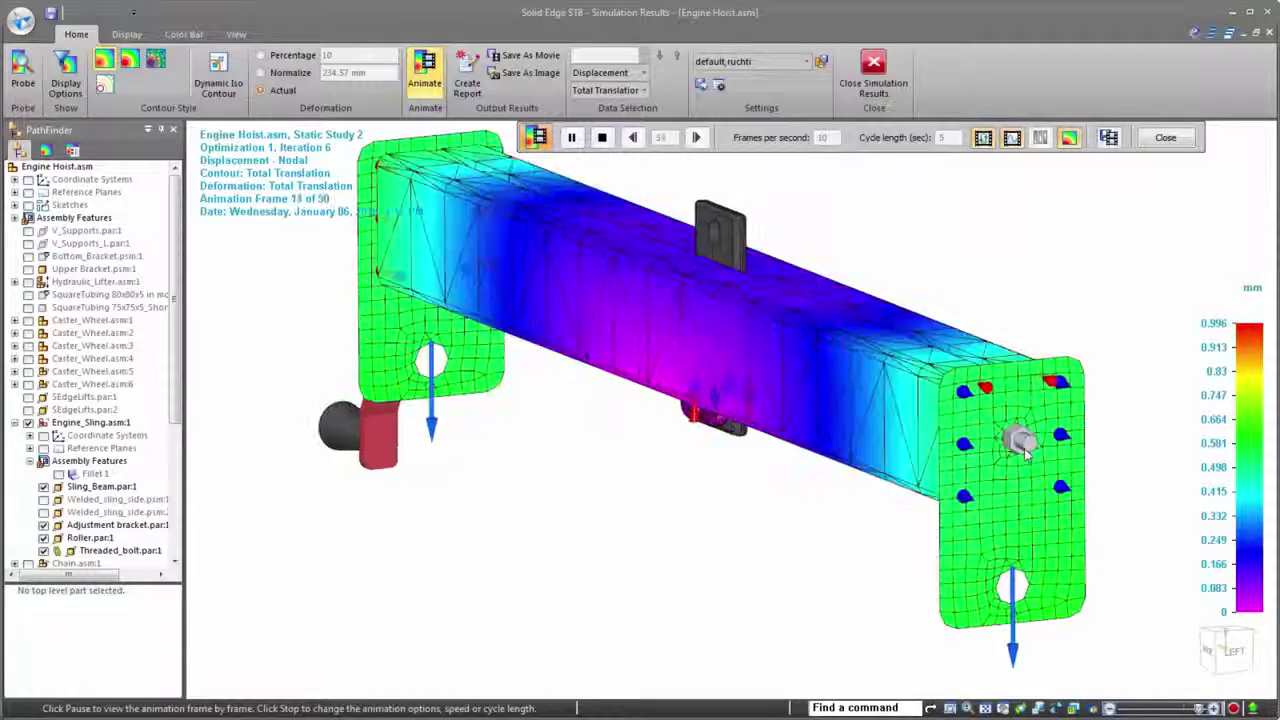
pyautogui.scroll(3, 1025, 452)
pyautogui.click(1108, 137)
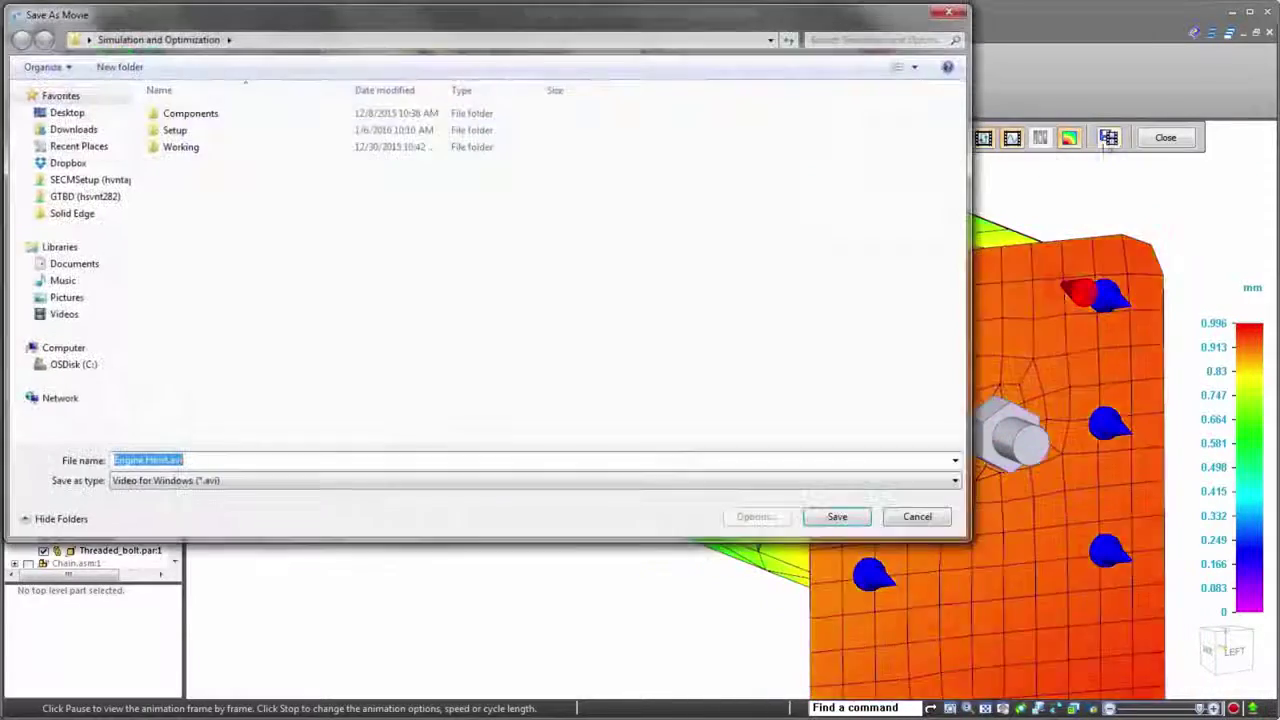
pyautogui.click(944, 520)
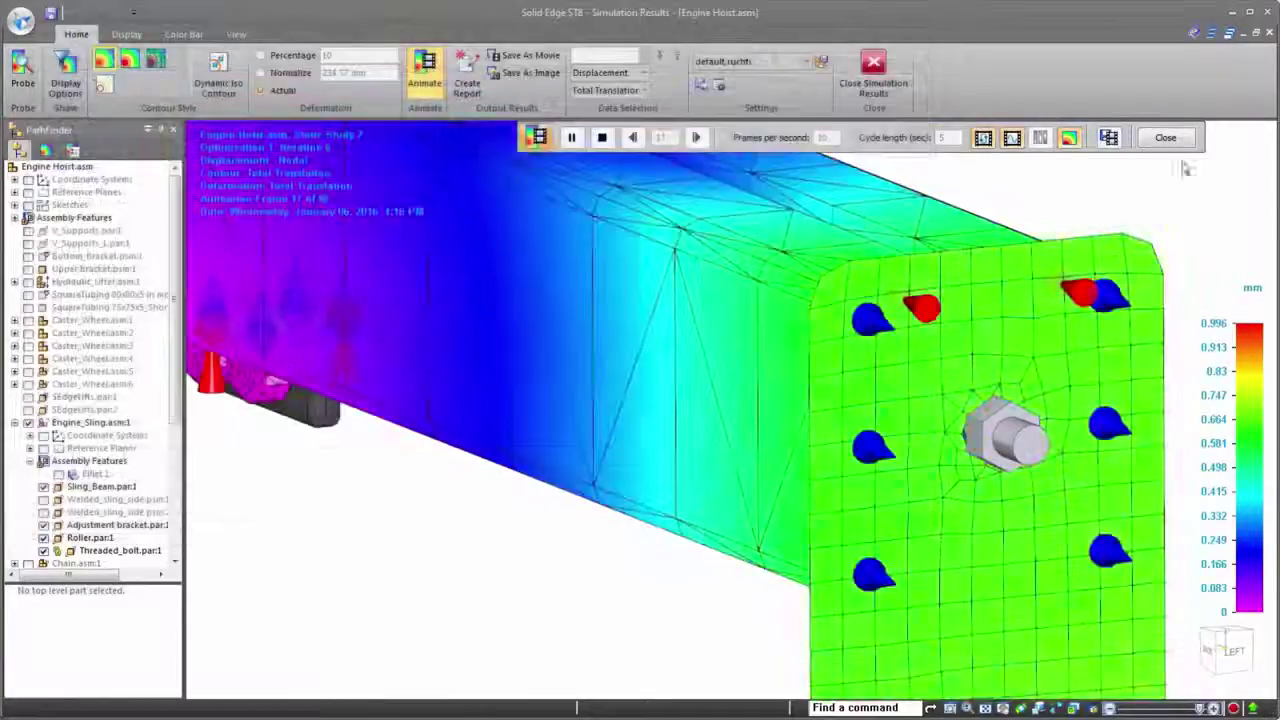
pyautogui.click(1165, 137)
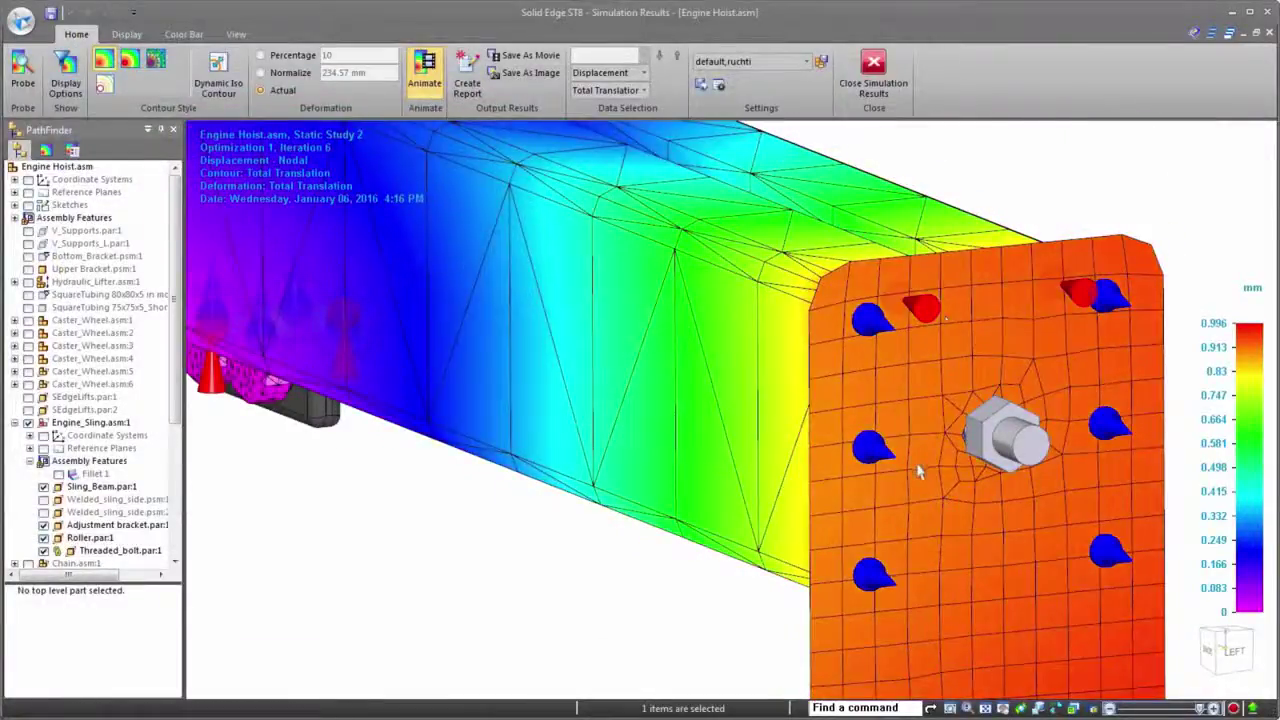
pyautogui.scroll(-6, 918, 472)
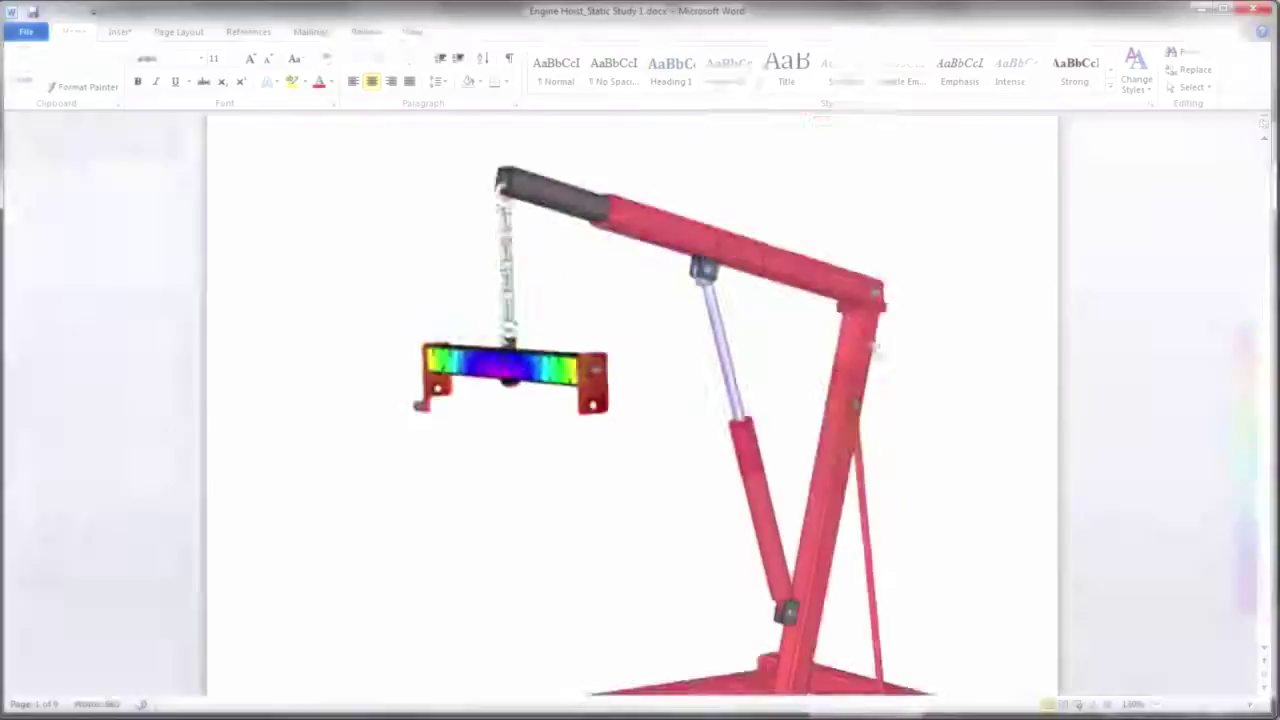
# Read through the Word report Engine Hoist_Static Study 1.docx, going from the table of contents to the Results section and its plots.
pyautogui.scroll(-10, 874, 376)
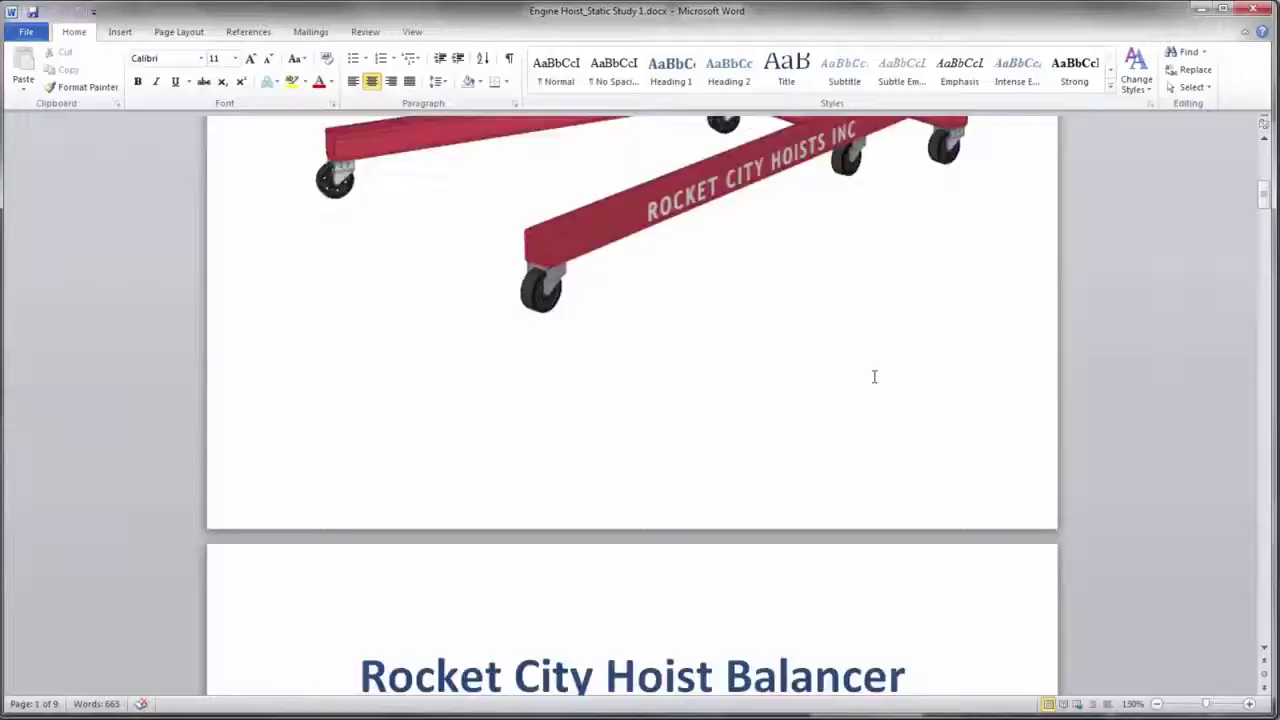
pyautogui.scroll(-10, 874, 376)
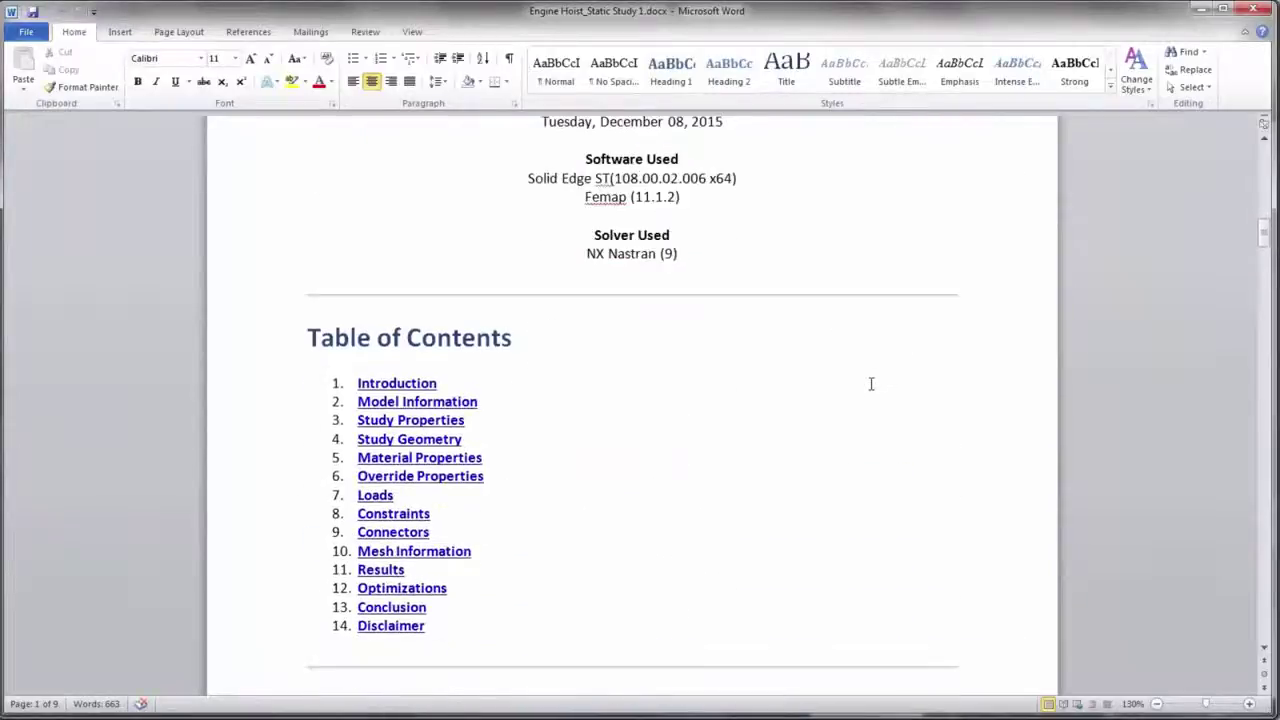
pyautogui.keyDown('ctrl'); pyautogui.click(381, 570); pyautogui.keyUp('ctrl')
pyautogui.scroll(-12, 509, 430)
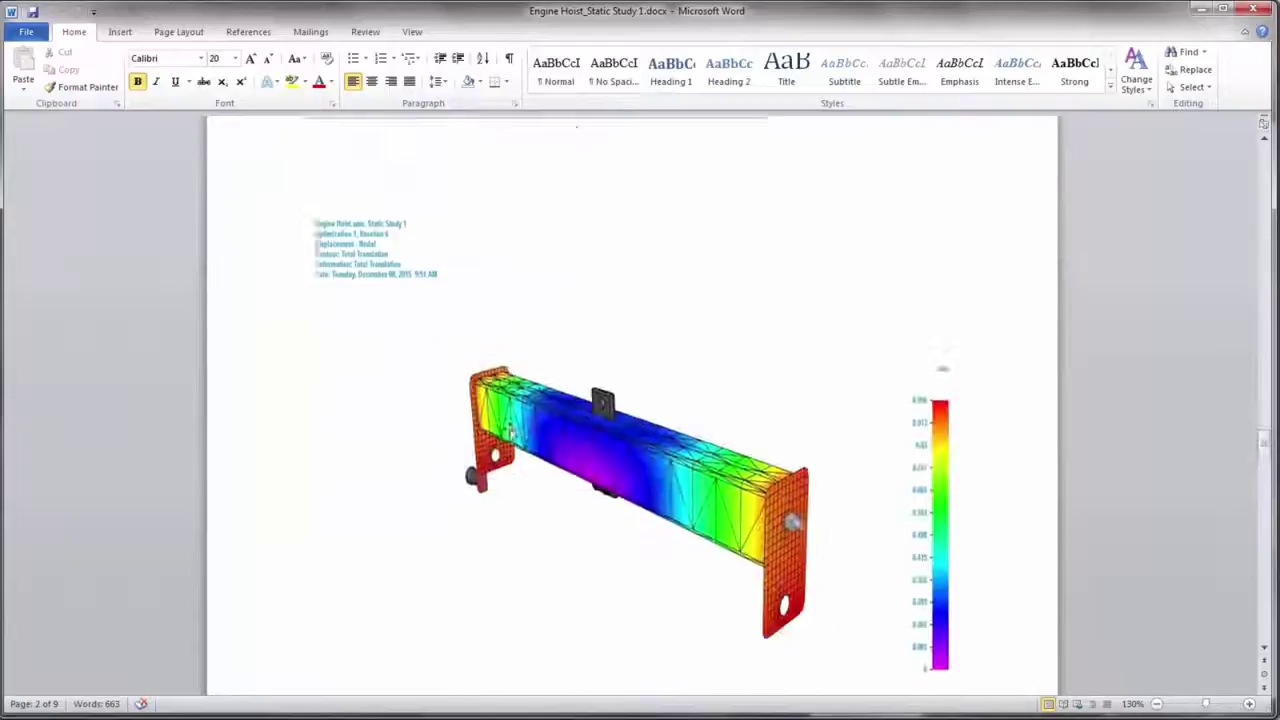
pyautogui.scroll(-7, 508, 435)
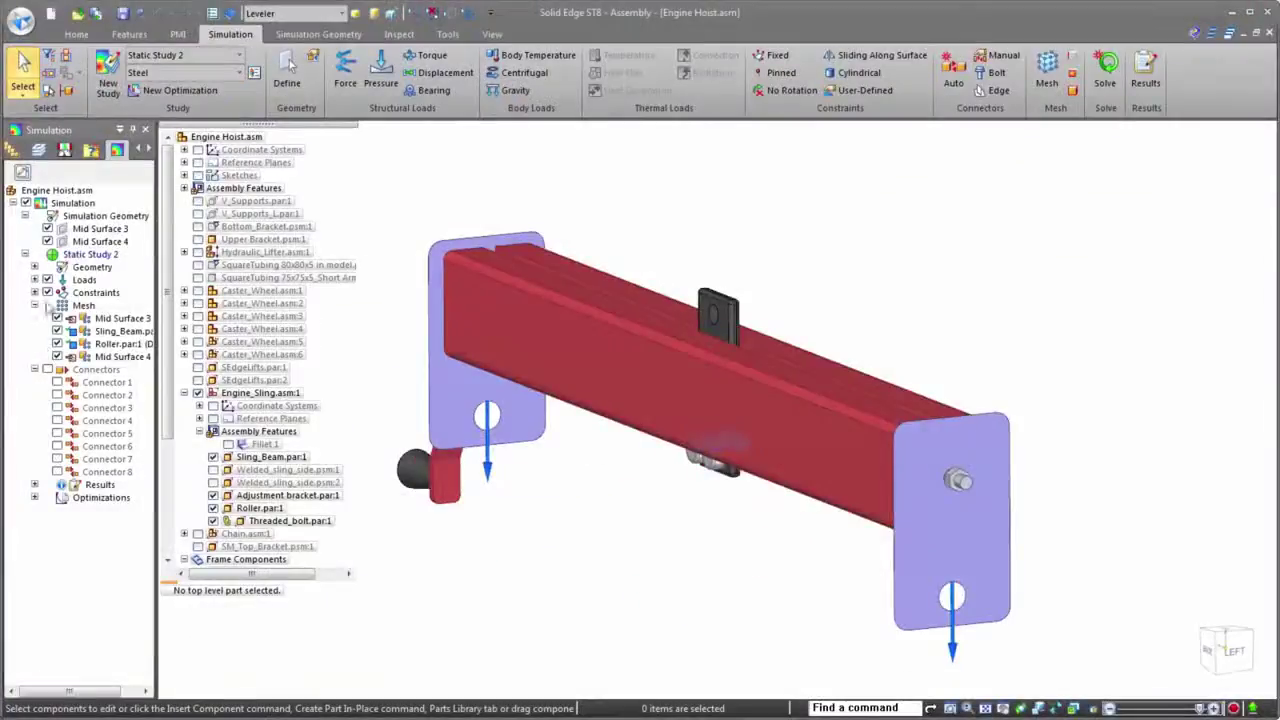
# Hide the constraint and load symbols of Static Study 2 on the sling model.
pyautogui.click(47, 292)
pyautogui.click(47, 279)
pyautogui.scroll(-3, 866, 360)
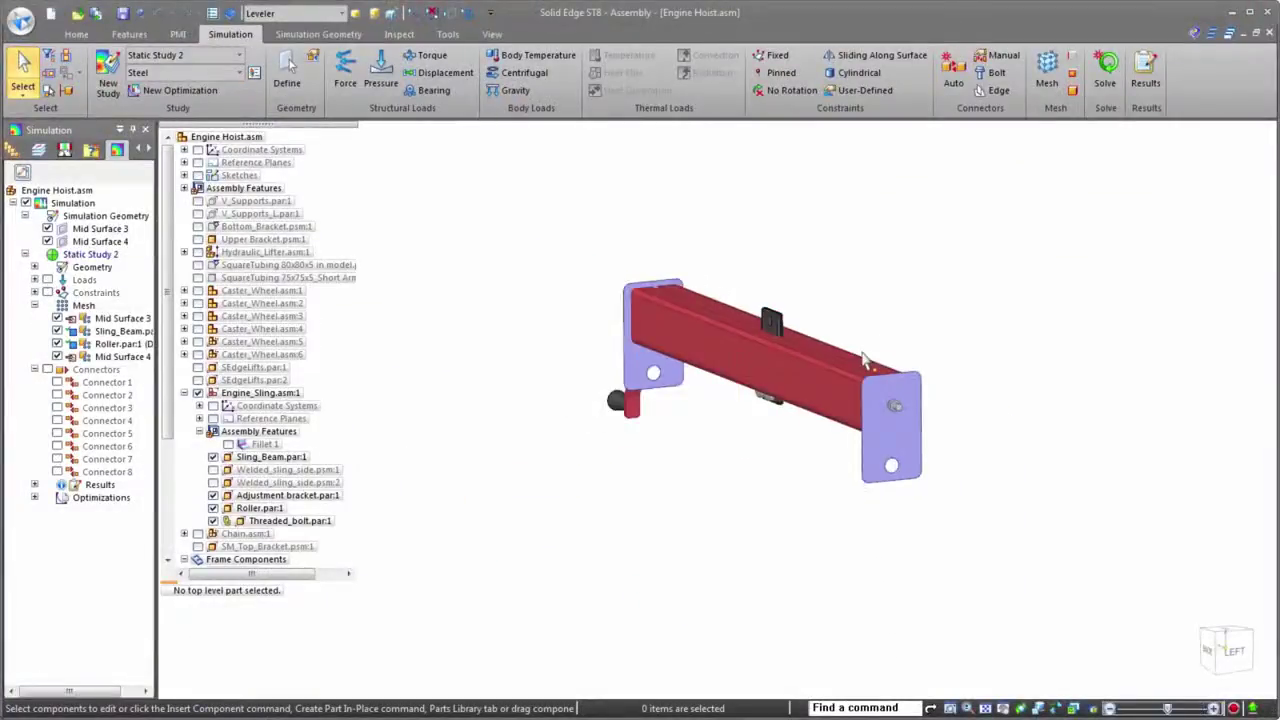
# Apply the All display configuration to show the complete engine hoist, and collapse the ribbon to enlarge the model area.
pyautogui.click(342, 13)
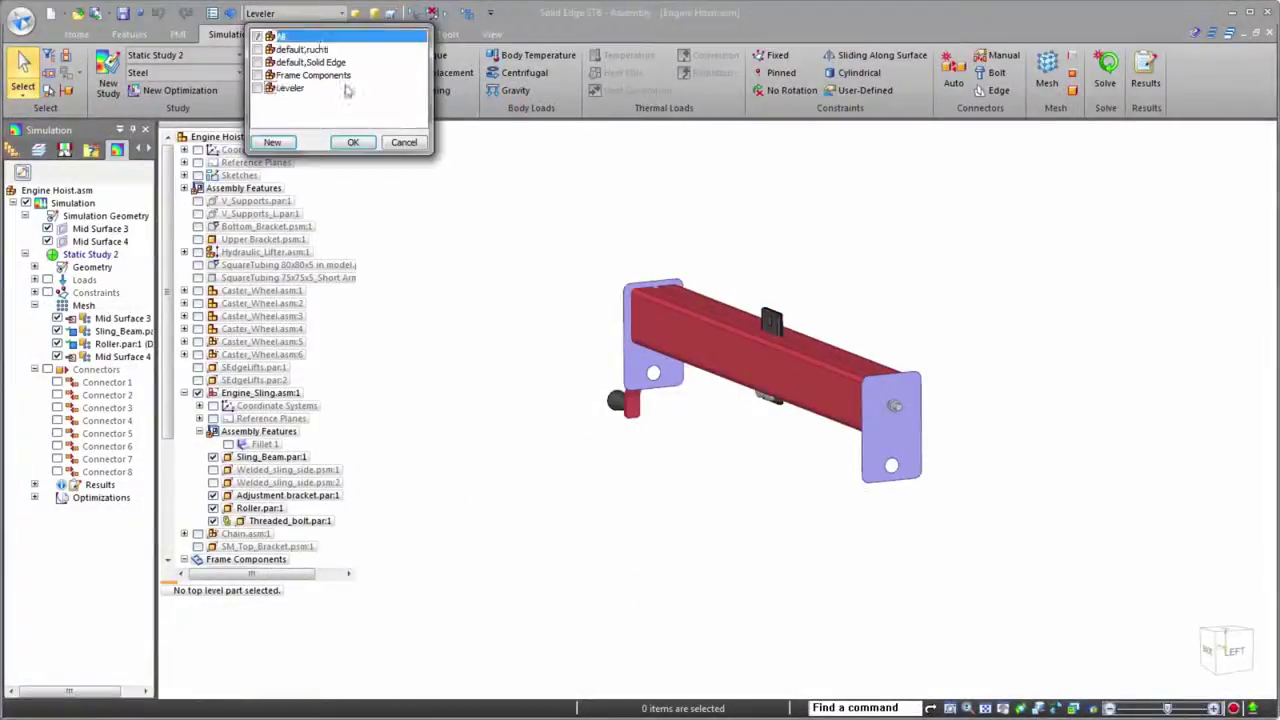
pyautogui.click(353, 142)
pyautogui.scroll(3, 531, 331)
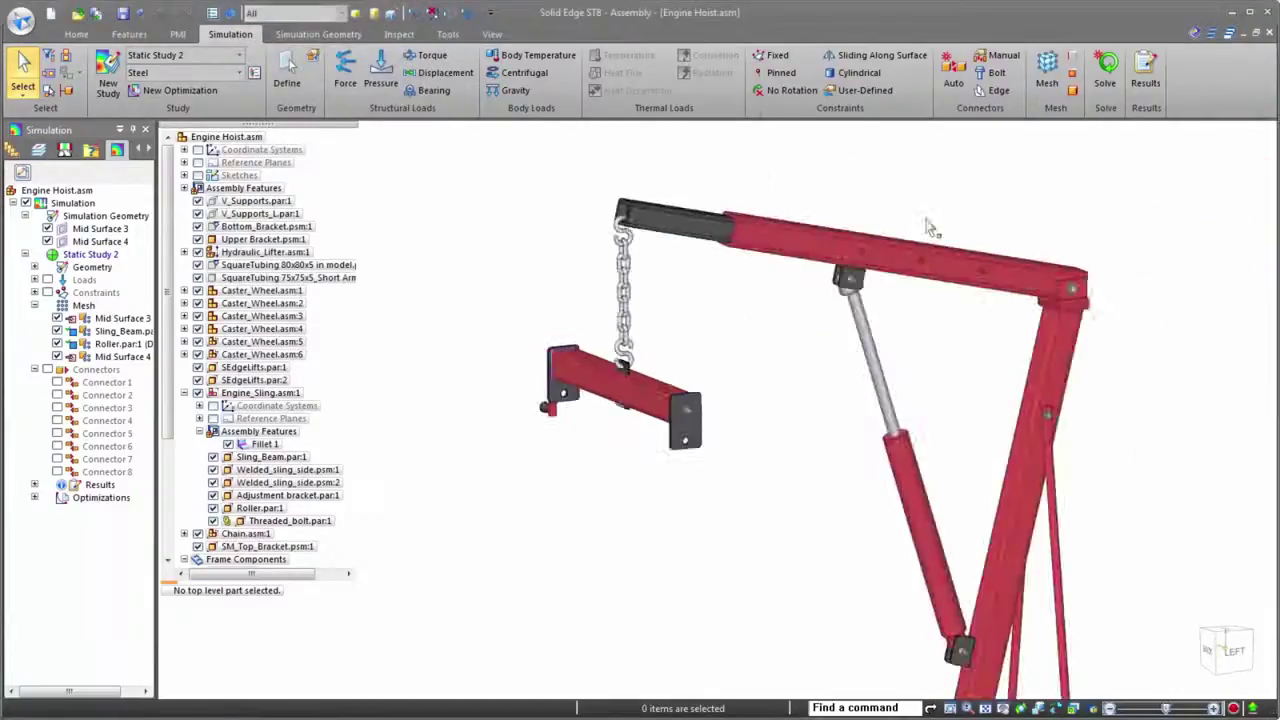
pyautogui.scroll(-3, 929, 228)
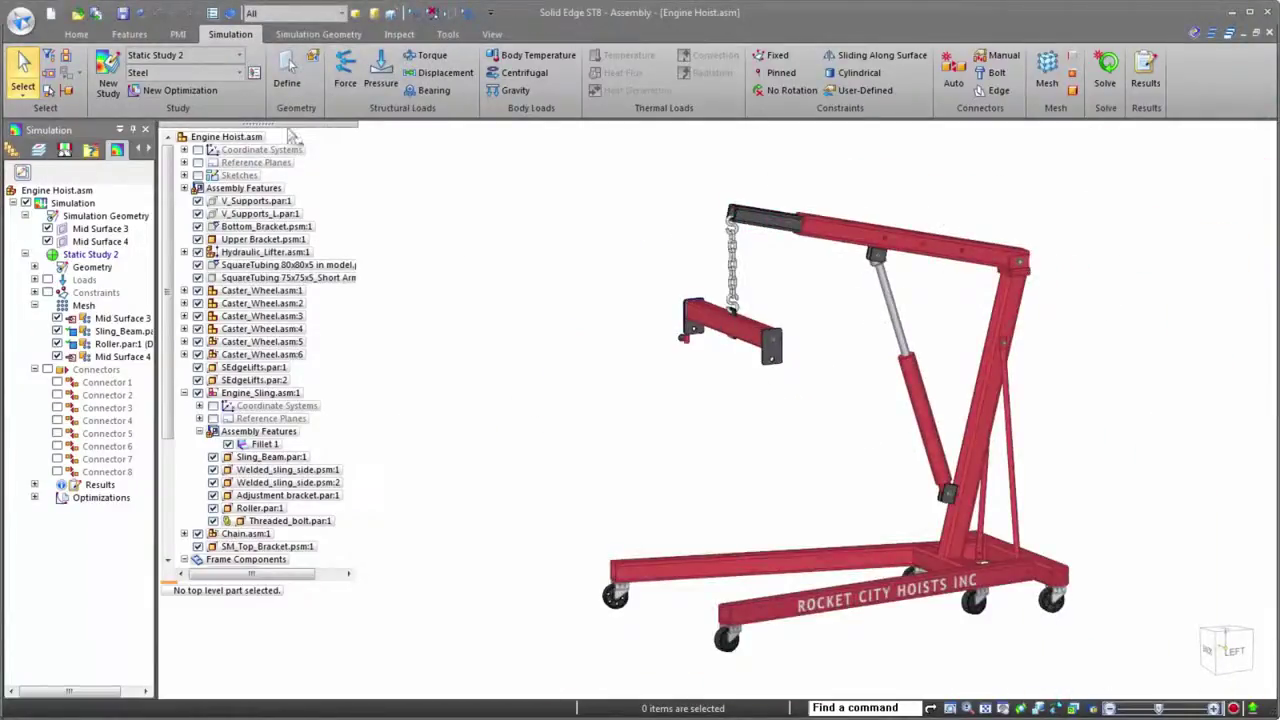
pyautogui.doubleClick(238, 34)
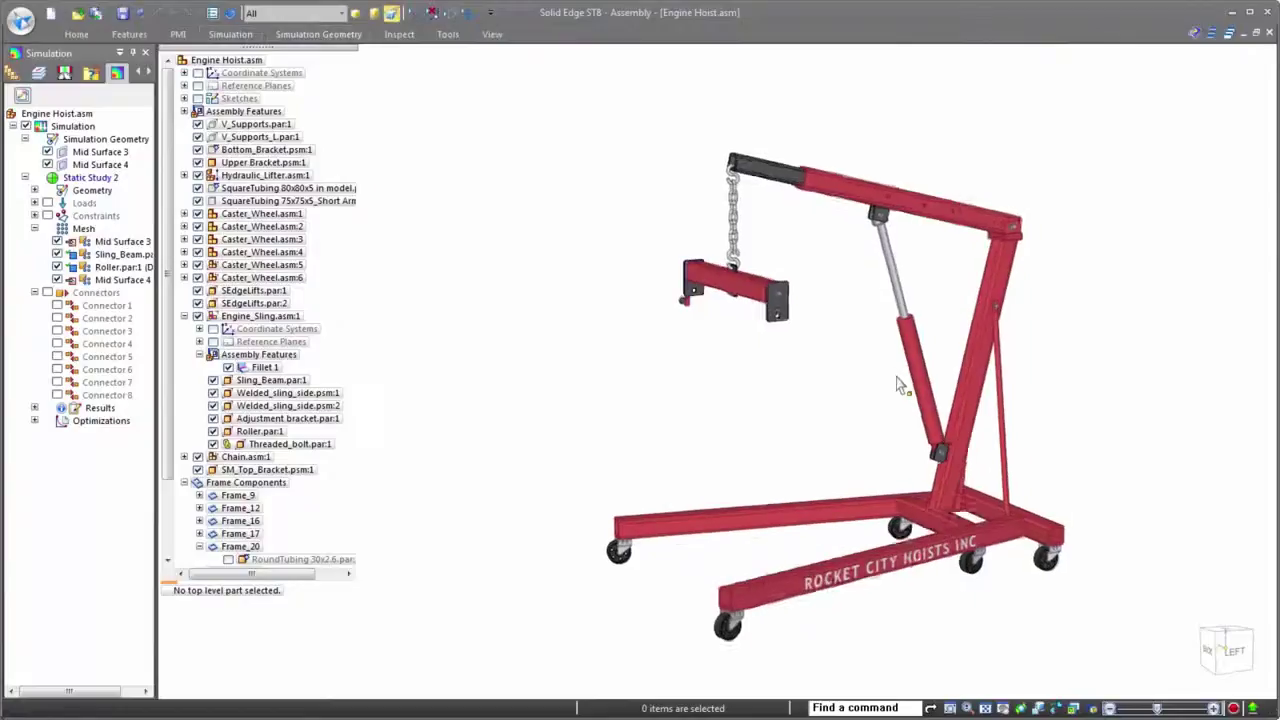
pyautogui.moveTo(898, 385); pyautogui.dragTo(720, 415, button='middle')
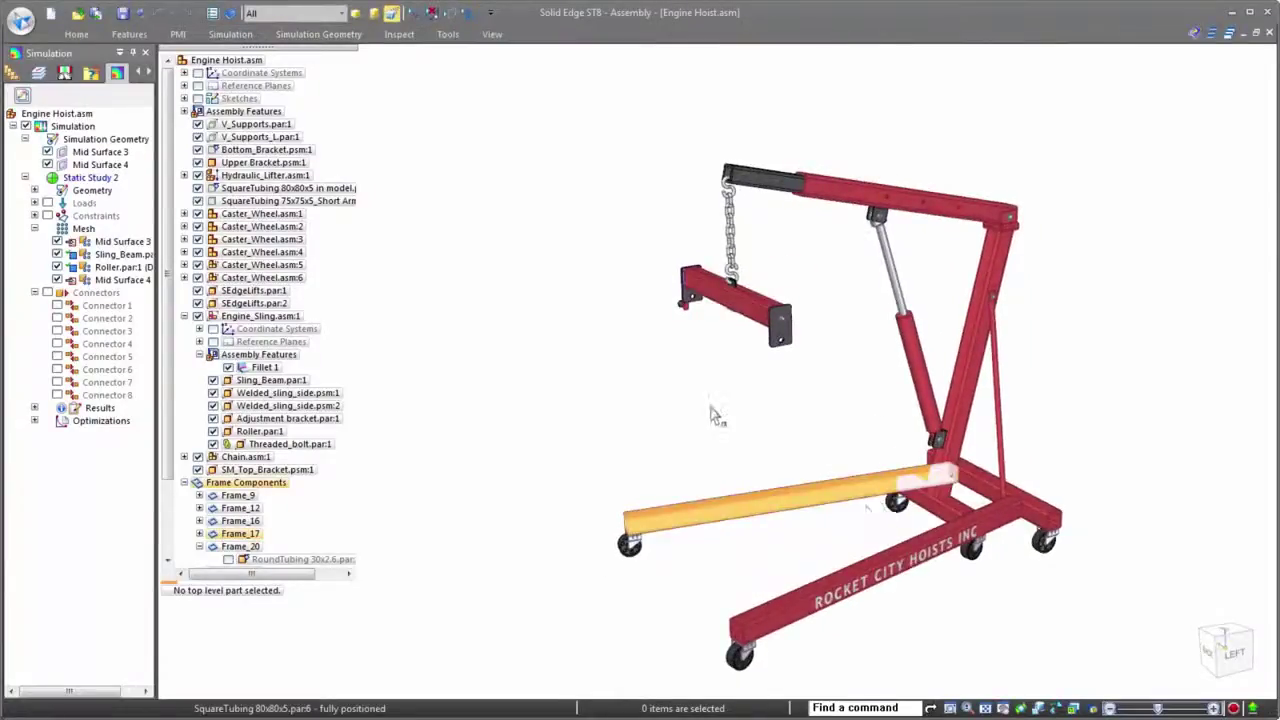